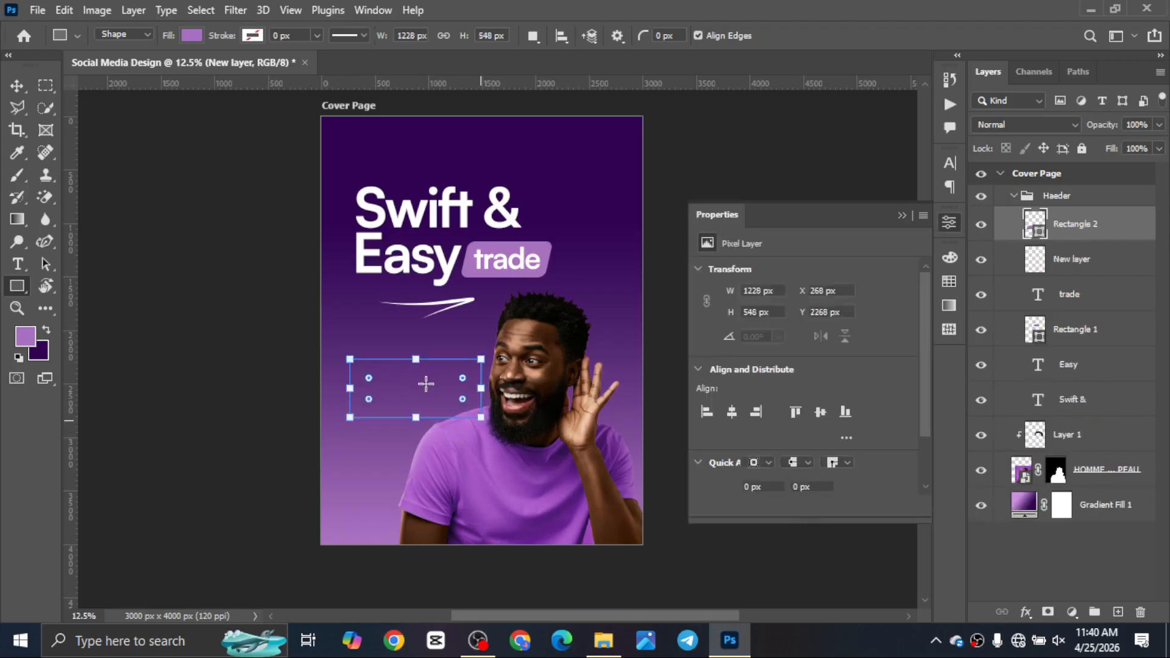
Step: Move the purple rectangle up beneath the headline's underline stroke and round its corners to 91 px
{"action": "key", "text": "v"}
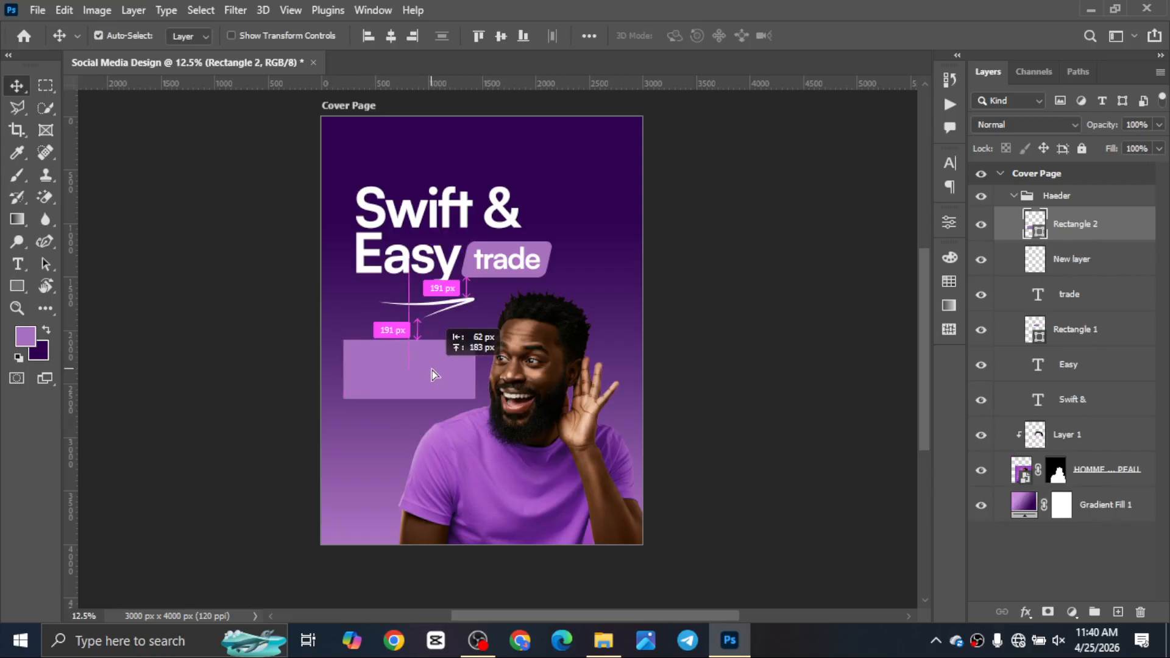
{"action": "left_click", "coordinate": [949, 222]}
{"action": "left_click_drag", "start_coordinate": [731, 489], "coordinate": [810, 487]}
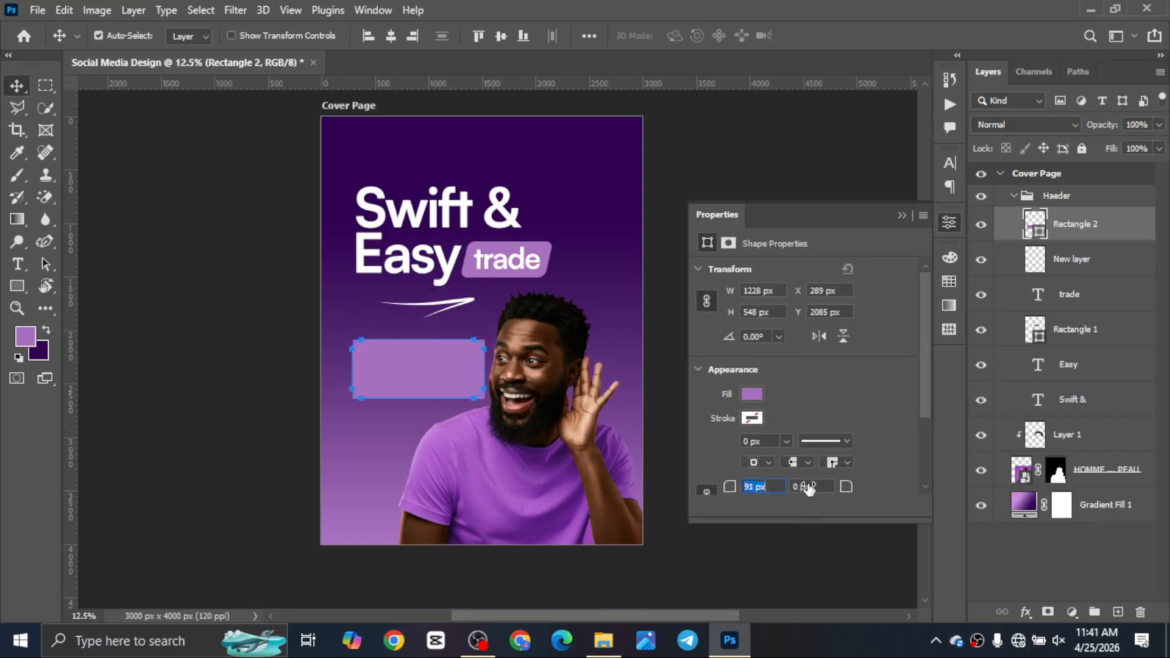
{"action": "key", "text": "Return"}
{"action": "left_click", "coordinate": [902, 215]}
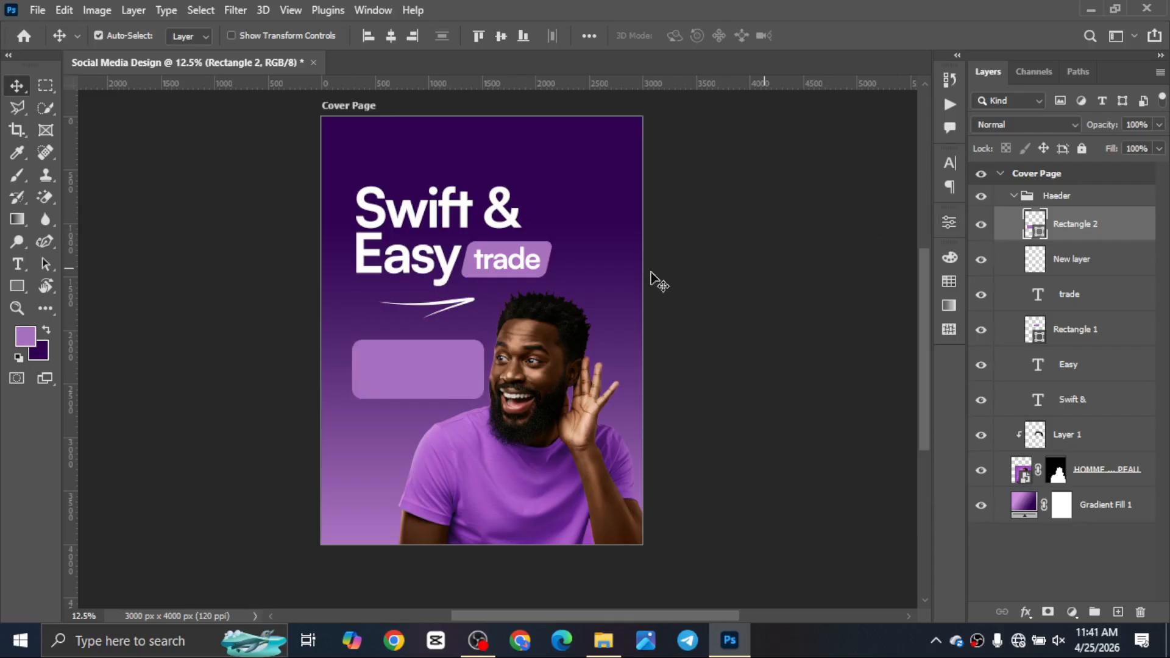
{"action": "right_click", "coordinate": [440, 297]}
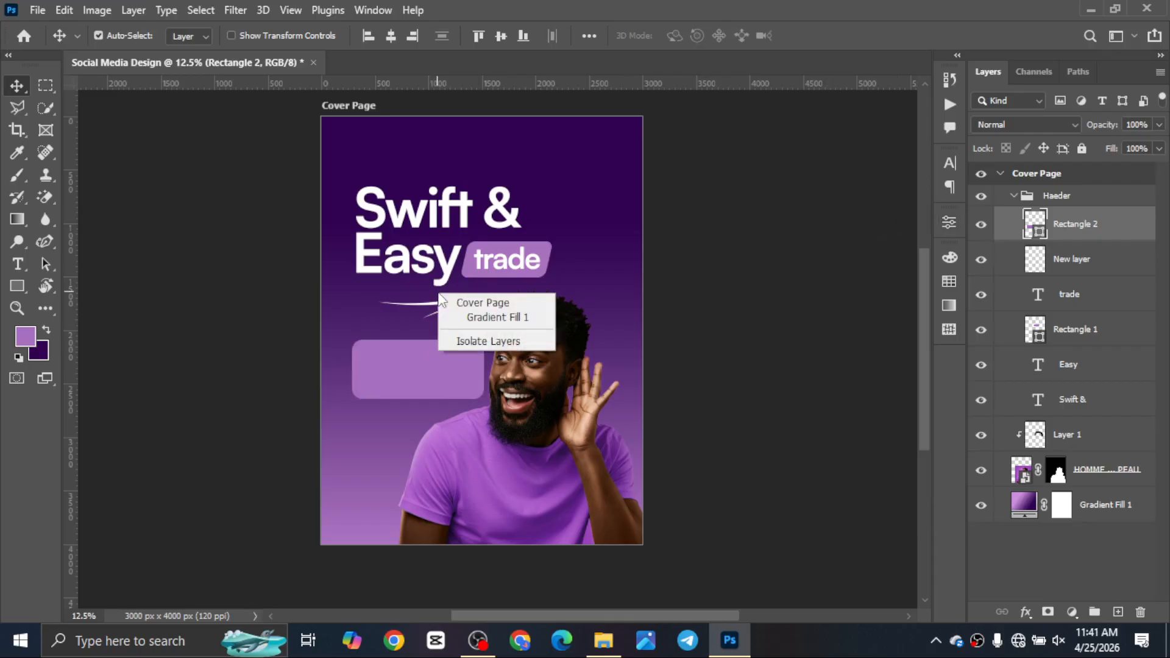
{"action": "left_click", "coordinate": [368, 325]}
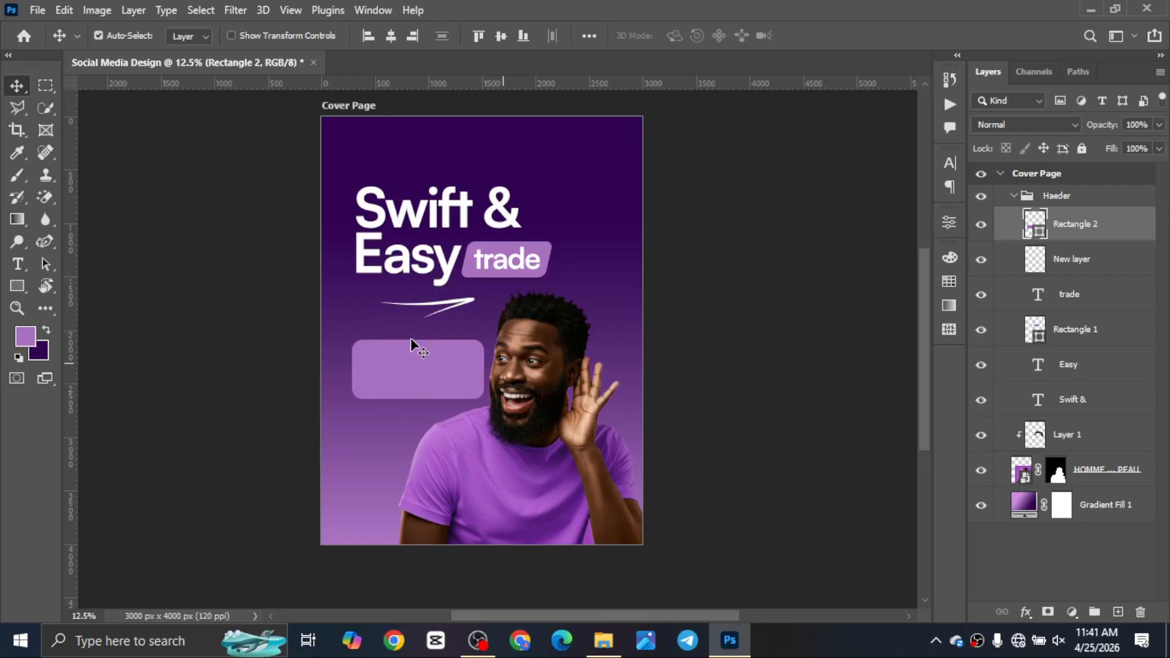
{"action": "left_click_drag", "start_coordinate": [392, 360], "coordinate": [1034, 230]}
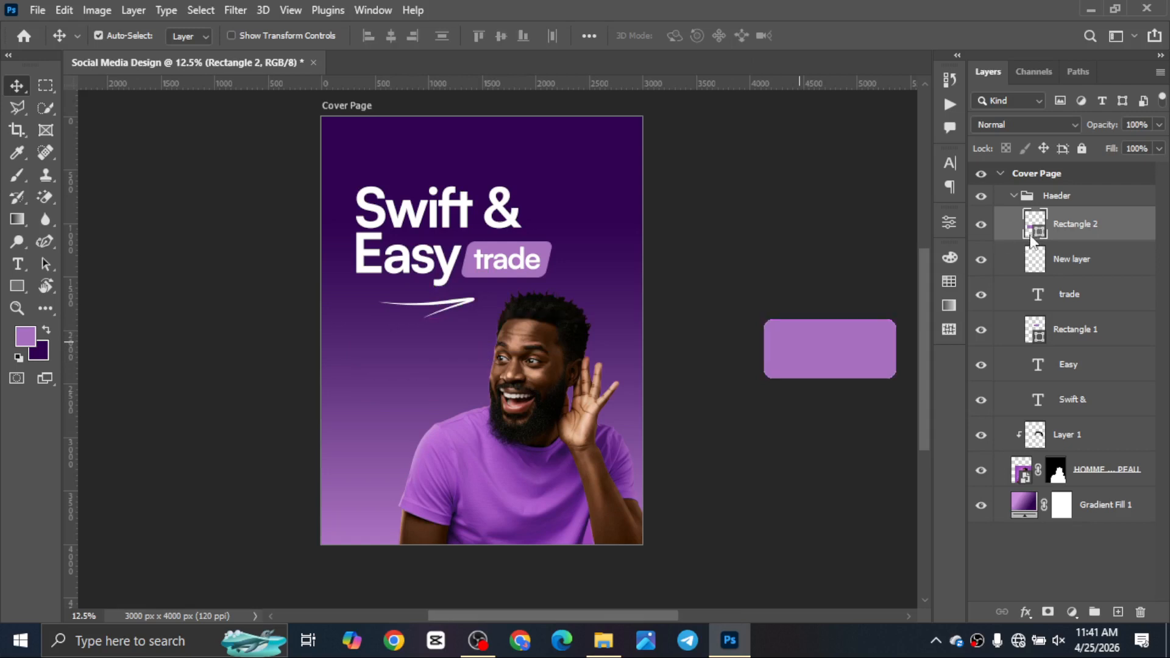
{"action": "key", "text": "ctrl+z"}
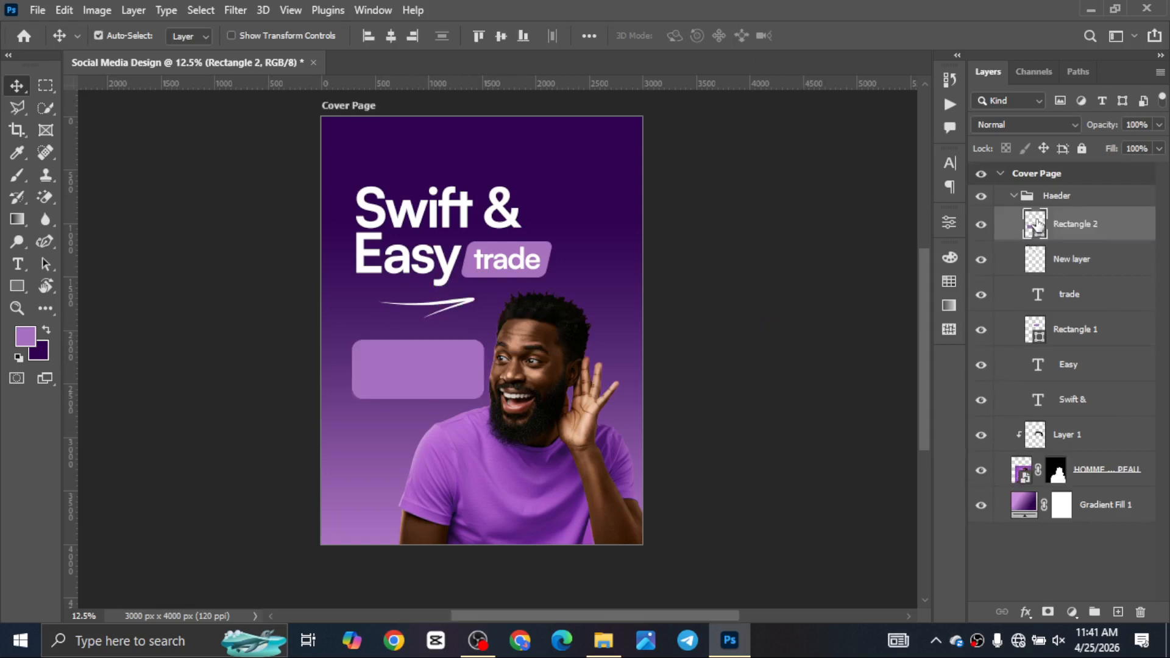
Step: Recolour the rounded rectangle beside the man's face with the dark purple background colour, and deselect it
{"action": "double_click", "coordinate": [1036, 225]}
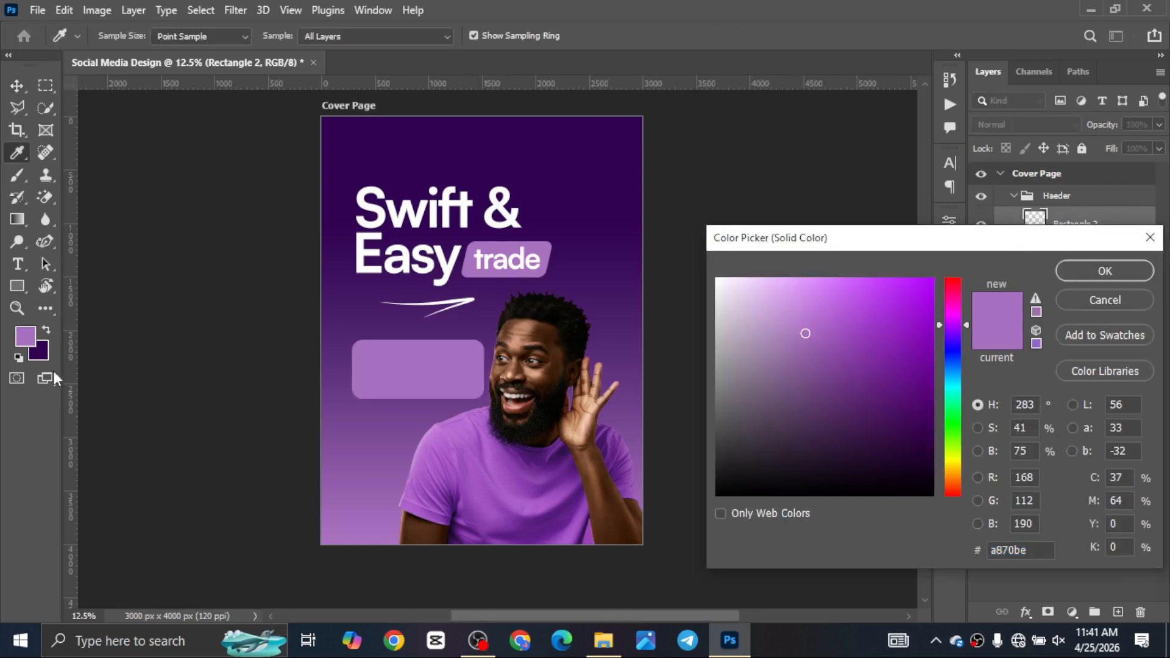
{"action": "left_click", "coordinate": [1100, 271]}
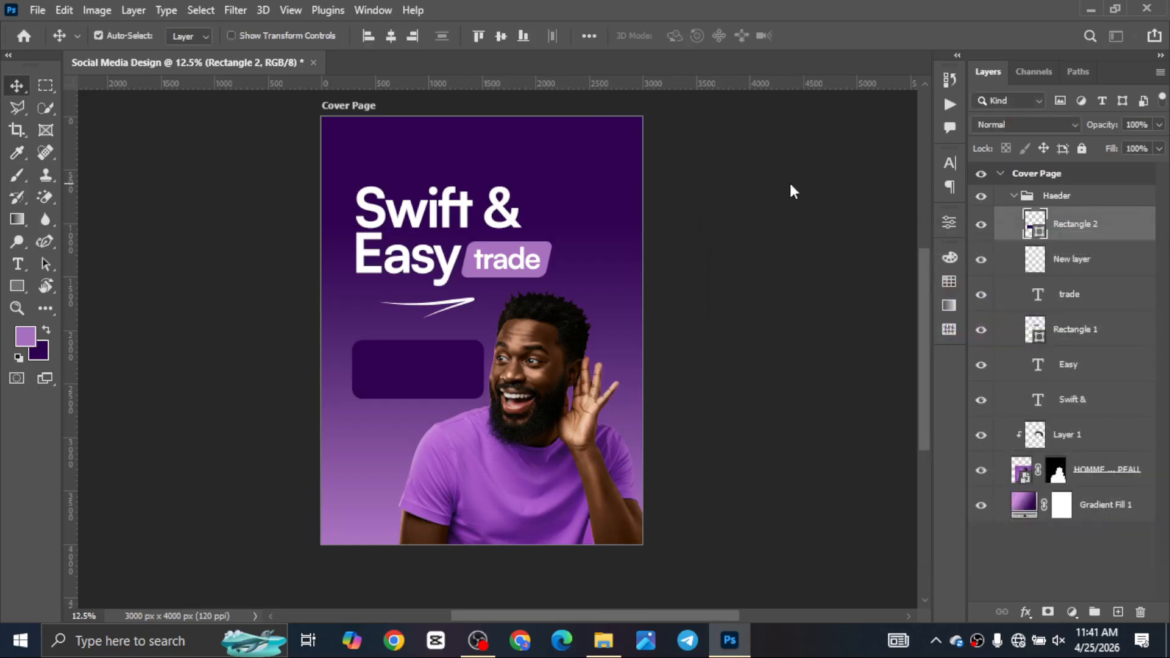
{"action": "left_click", "coordinate": [198, 457]}
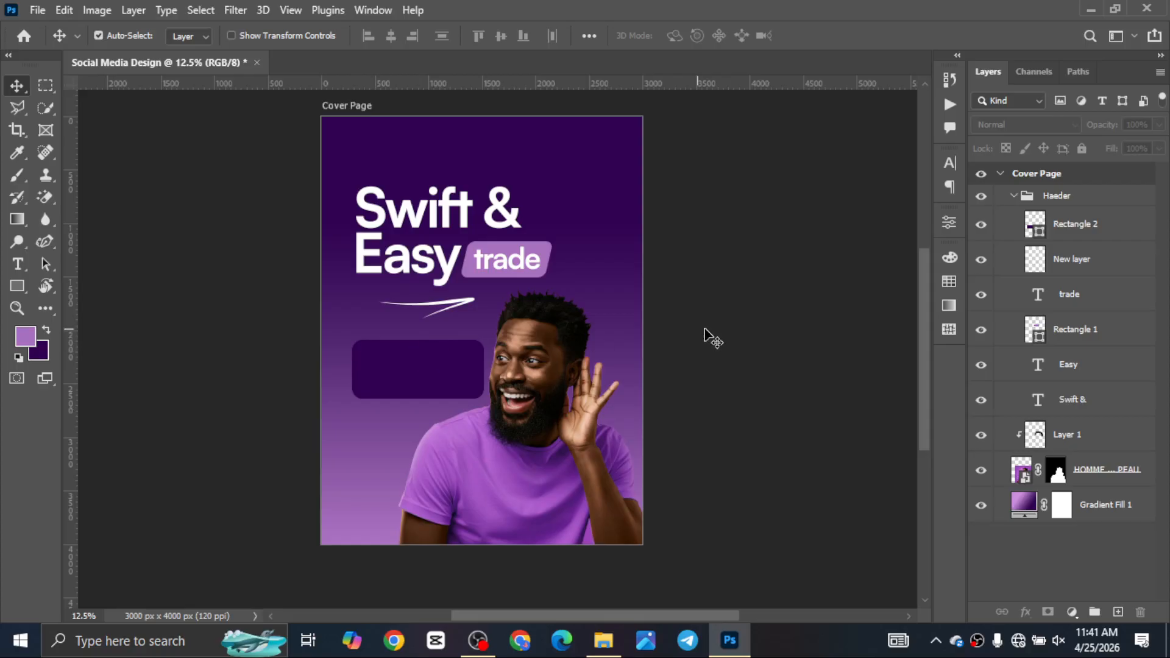
Step: Draw a rectangle about 3268 by 548 px across the full bottom edge of the cover page
{"action": "left_click", "coordinate": [18, 286]}
{"action": "left_click_drag", "start_coordinate": [308, 495], "coordinate": [658, 551]}
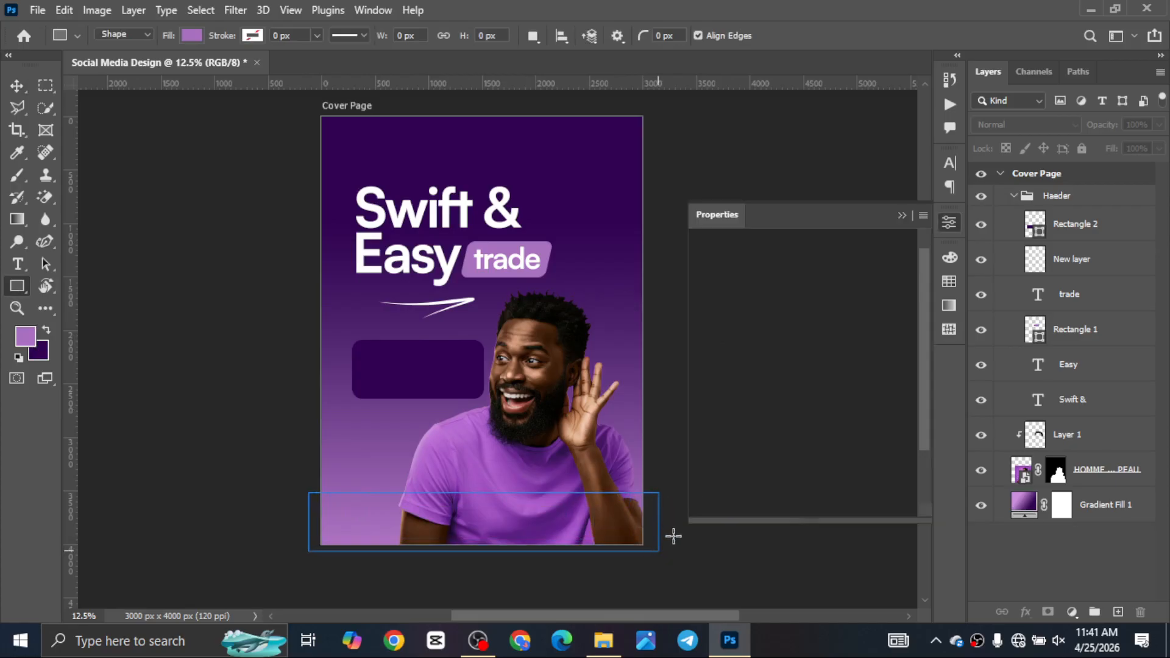
{"action": "key", "text": "v"}
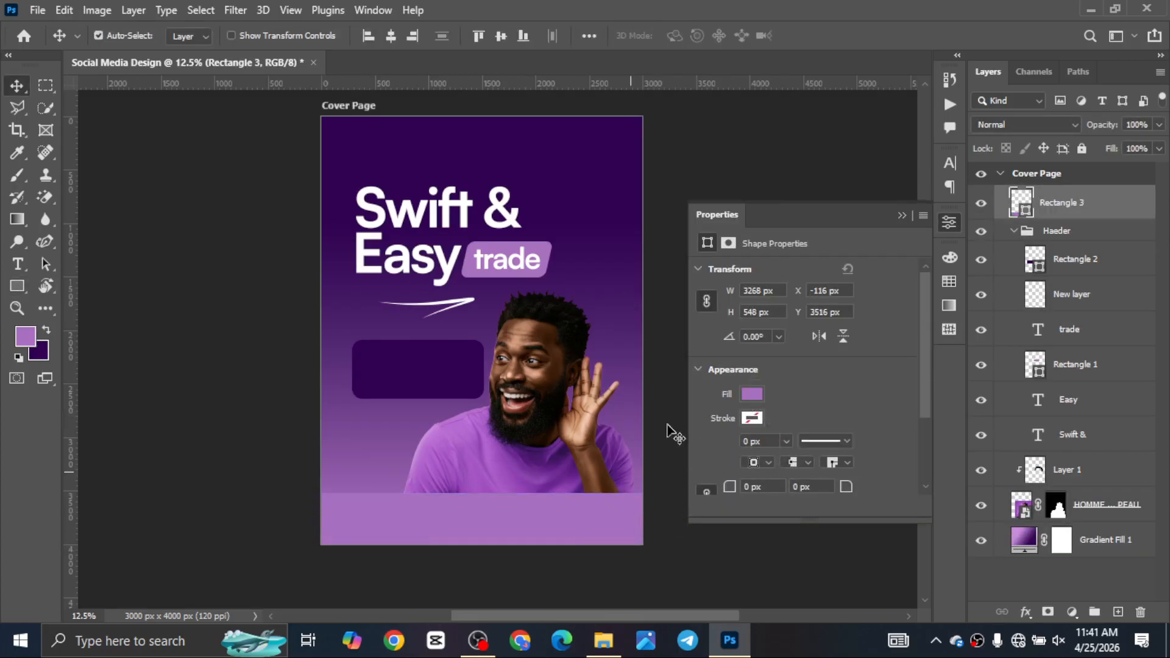
Step: Change the bottom rectangle's fill to the dark purple among the recently used colours
{"action": "left_click", "coordinate": [754, 394]}
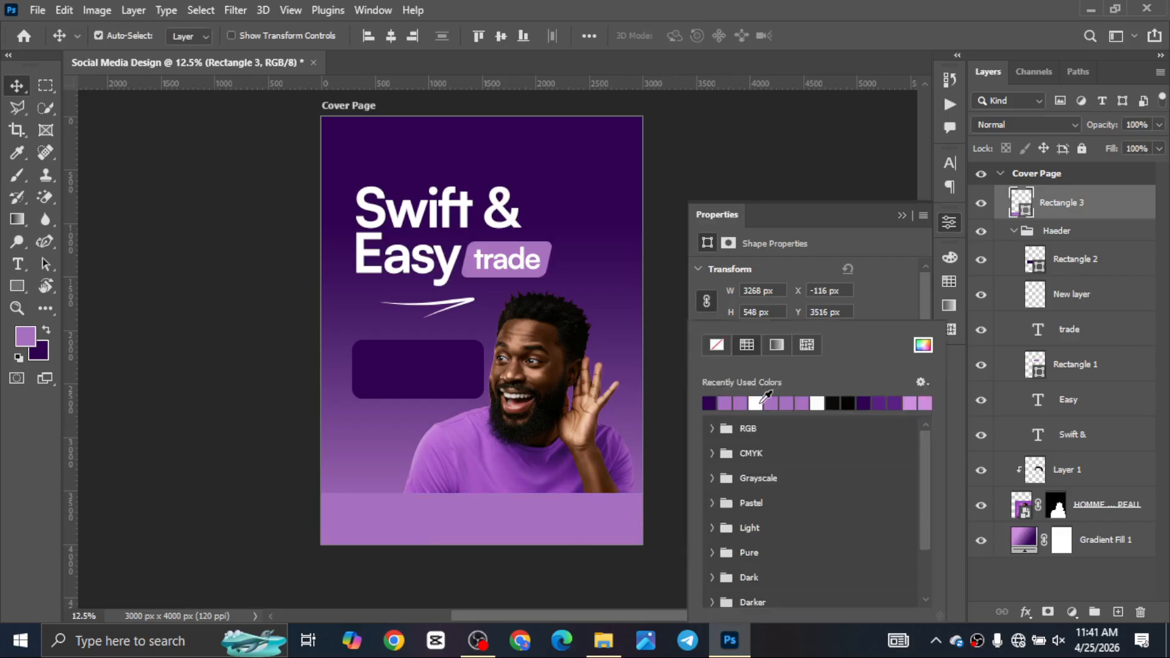
{"action": "left_click", "coordinate": [760, 402]}
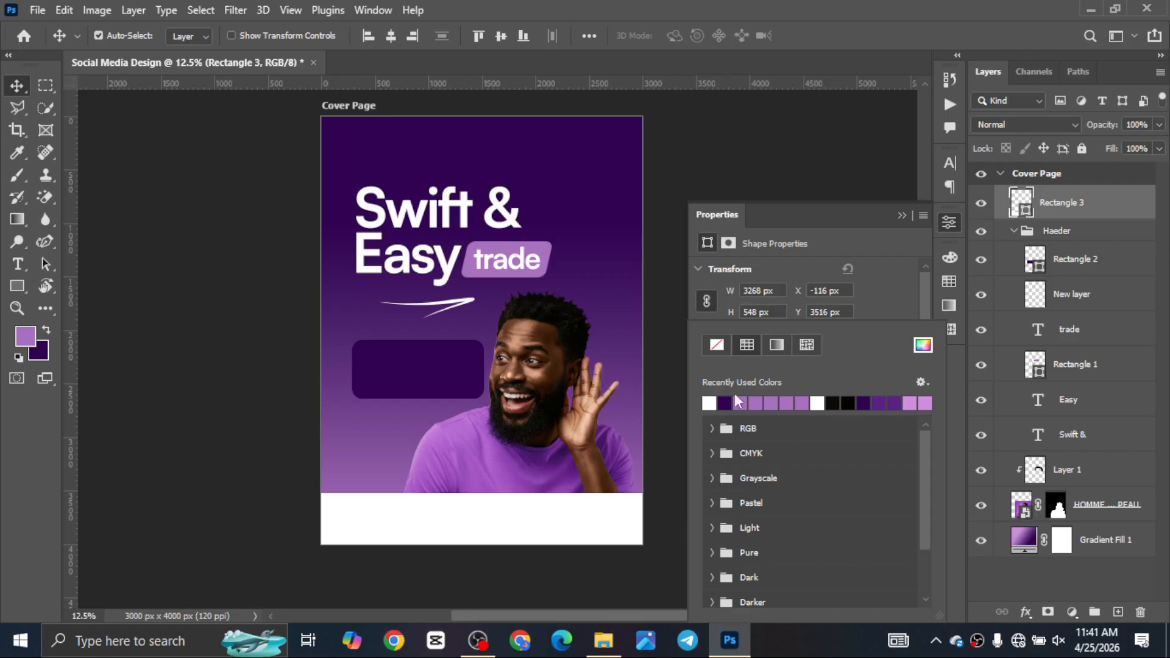
{"action": "left_click", "coordinate": [724, 402]}
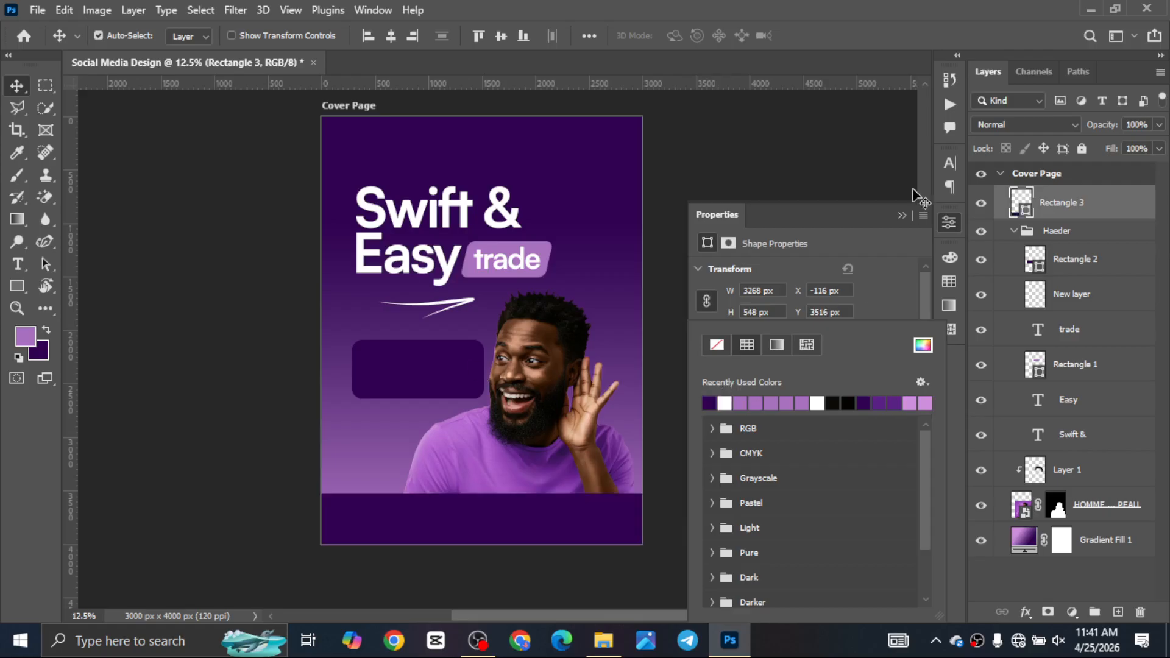
{"action": "left_click", "coordinate": [899, 216]}
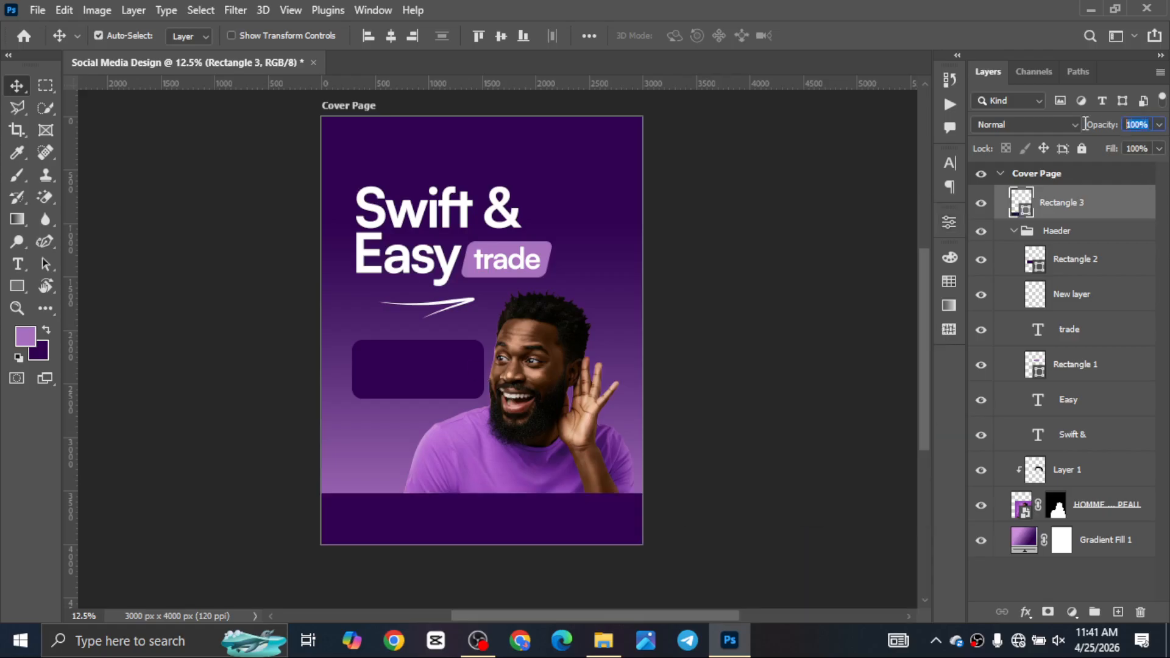
Step: Set the bottom rectangle's layer opacity to 40% and check how it blends over the photo
{"action": "type", "text": "40"}
{"action": "key", "text": "Return"}
{"action": "scroll", "coordinate": [597, 497], "scroll_direction": "down", "scroll_amount": 2}
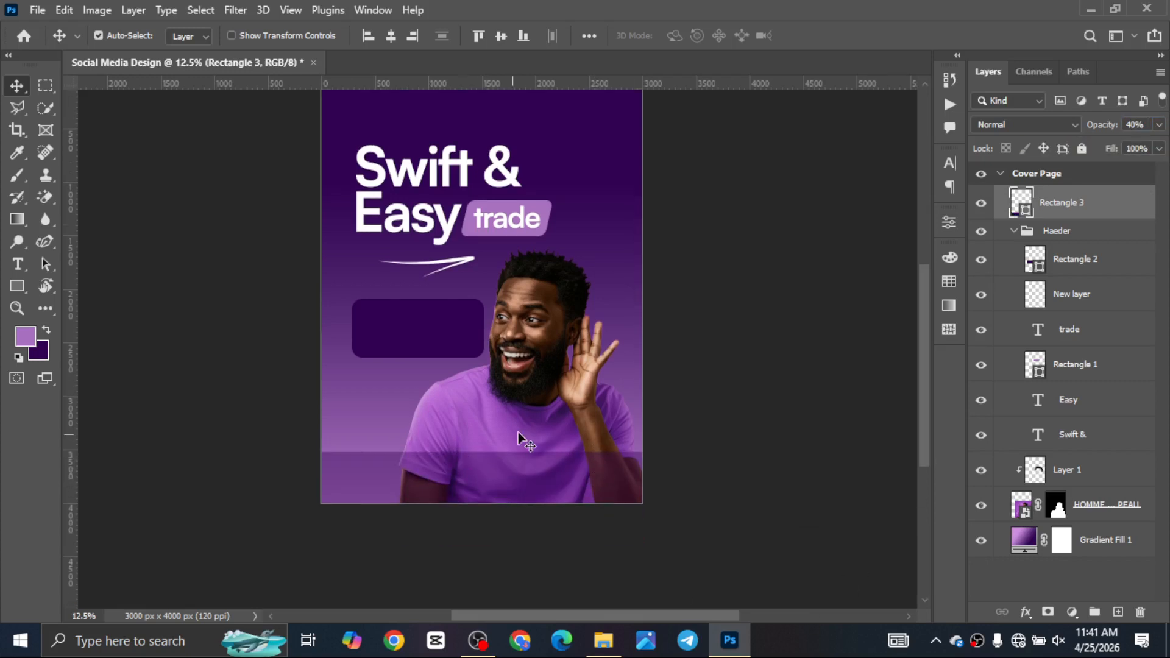
{"action": "scroll", "coordinate": [473, 454], "scroll_direction": "down", "scroll_amount": 1}
{"action": "scroll", "coordinate": [481, 463], "scroll_direction": "up", "scroll_amount": 2}
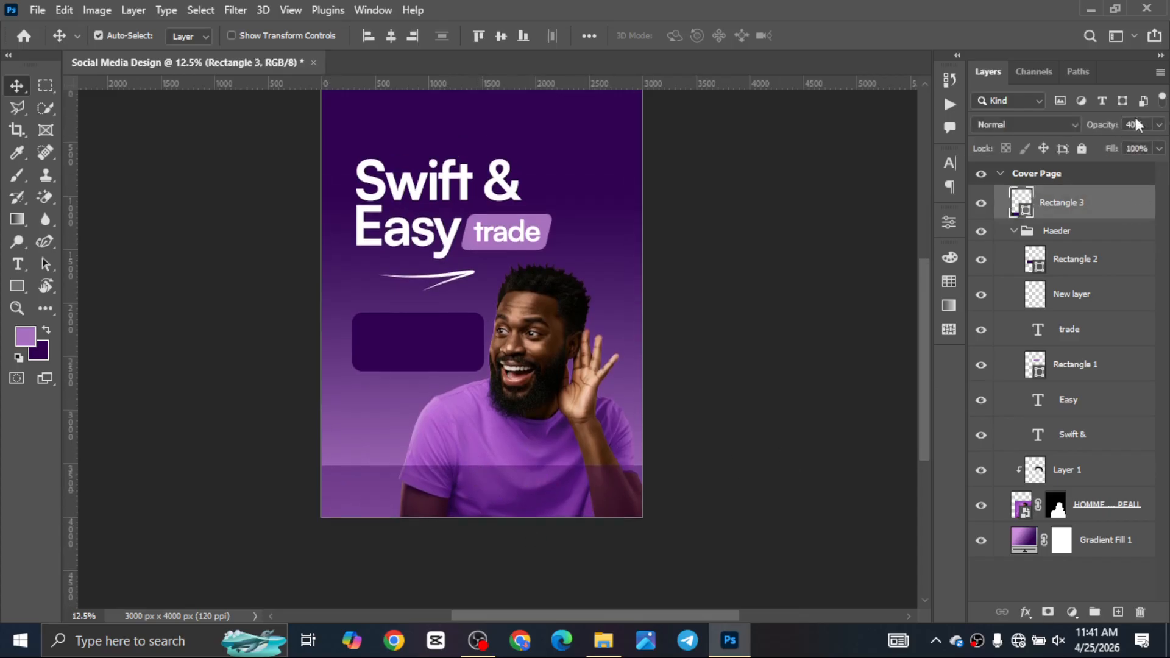
Step: Set the bottom rectangle's layer opacity to 70% and deselect it
{"action": "type", "text": "70"}
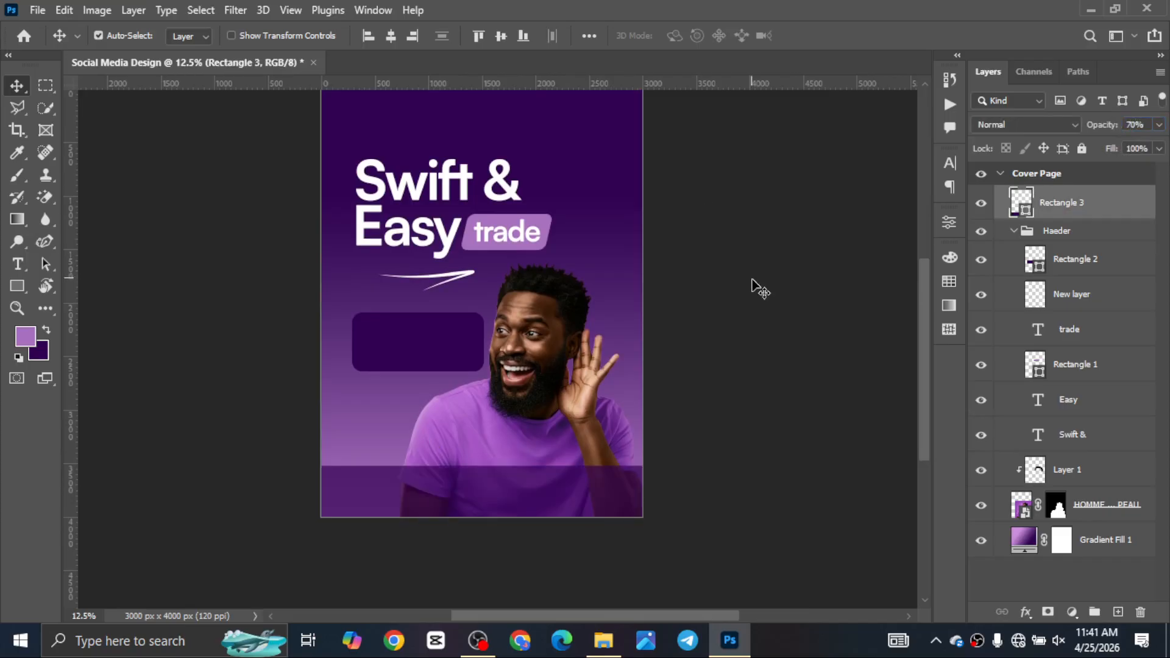
{"action": "left_click", "coordinate": [183, 370]}
{"action": "scroll", "coordinate": [387, 381], "scroll_direction": "down", "scroll_amount": 2}
{"action": "scroll", "coordinate": [390, 390], "scroll_direction": "up", "scroll_amount": 3}
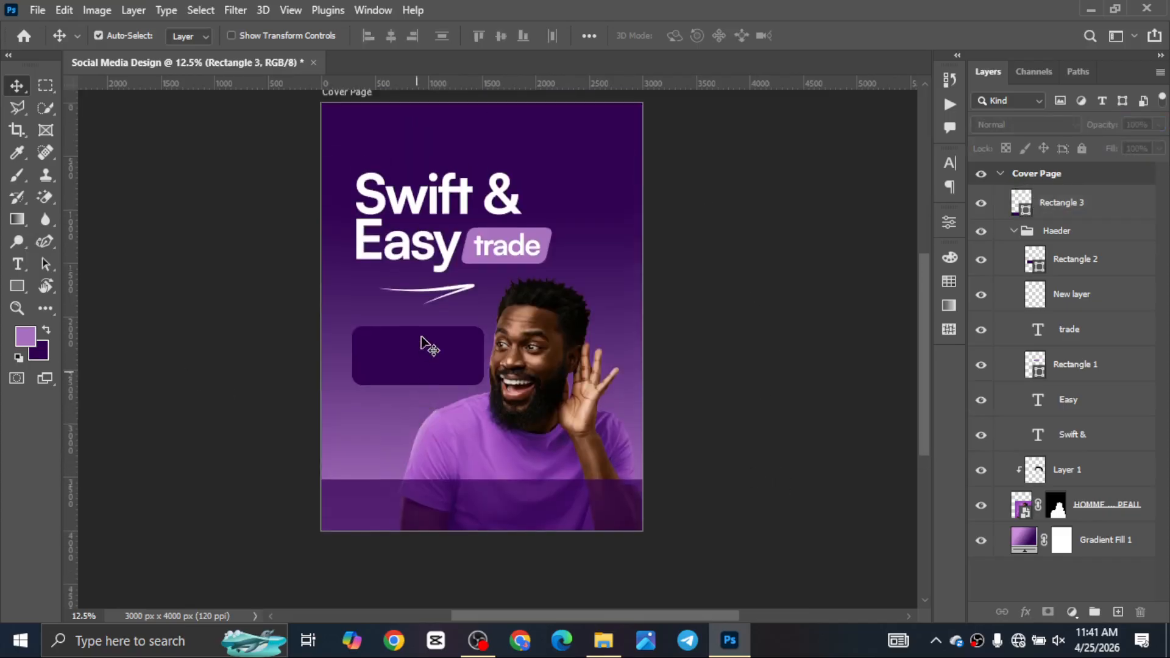
Step: Take the rounded rectangle's layer out of the Haeder group and put it in a new group named "Sub heading"
{"action": "left_click", "coordinate": [417, 378]}
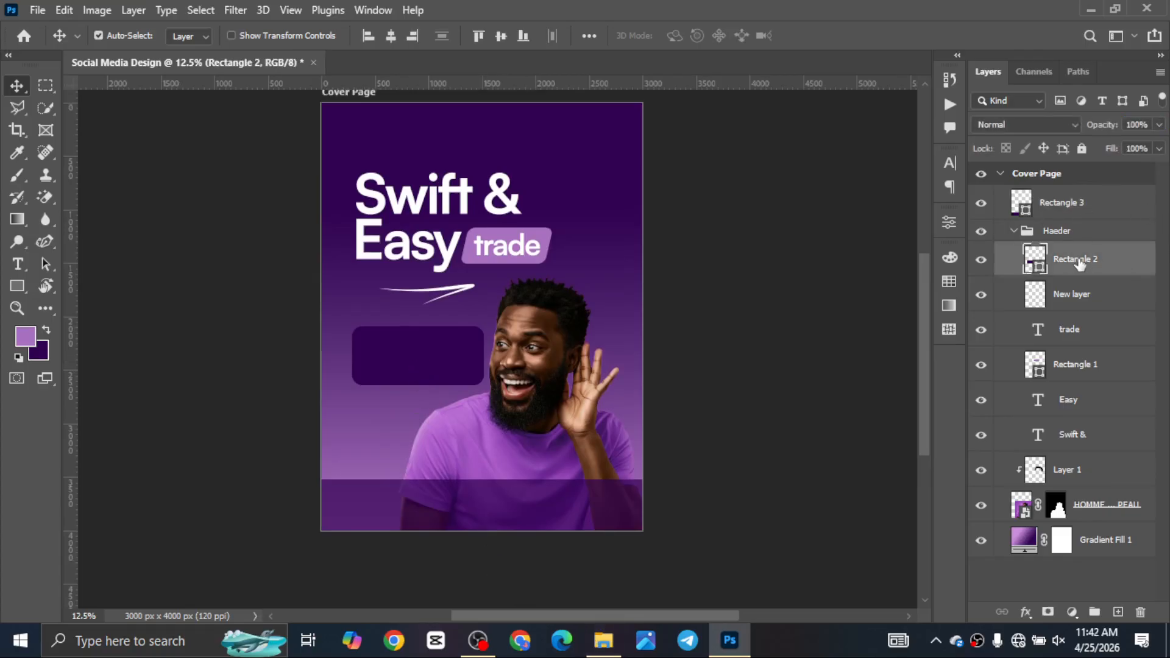
{"action": "left_click_drag", "start_coordinate": [1086, 260], "coordinate": [1083, 224]}
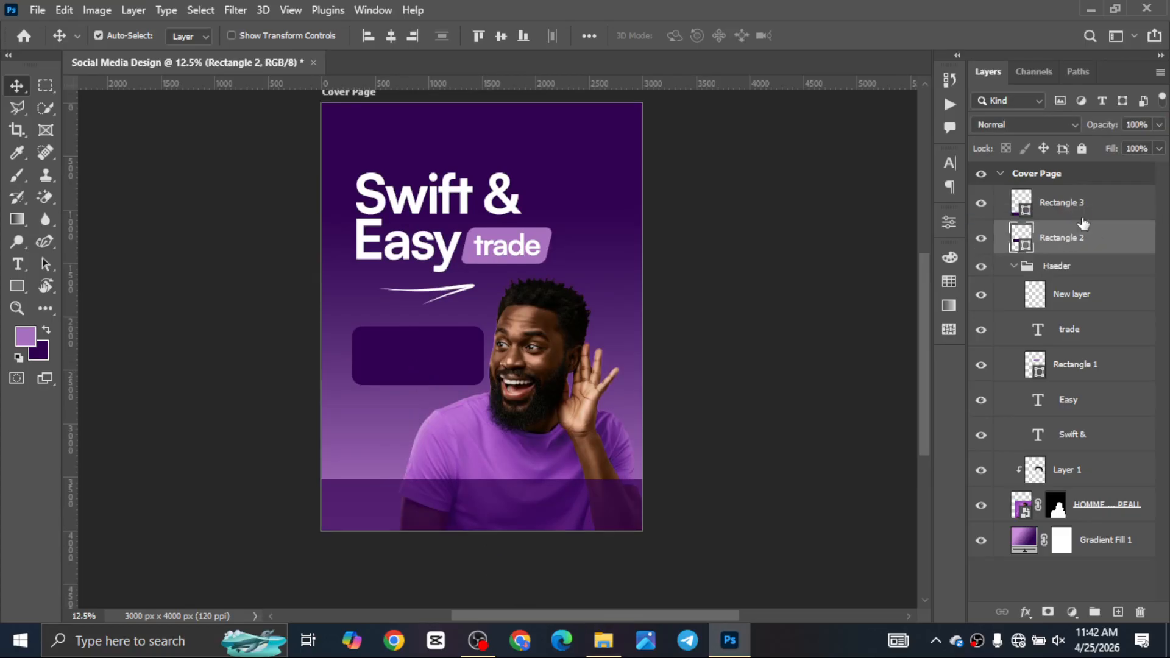
{"action": "key", "text": "ctrl+g"}
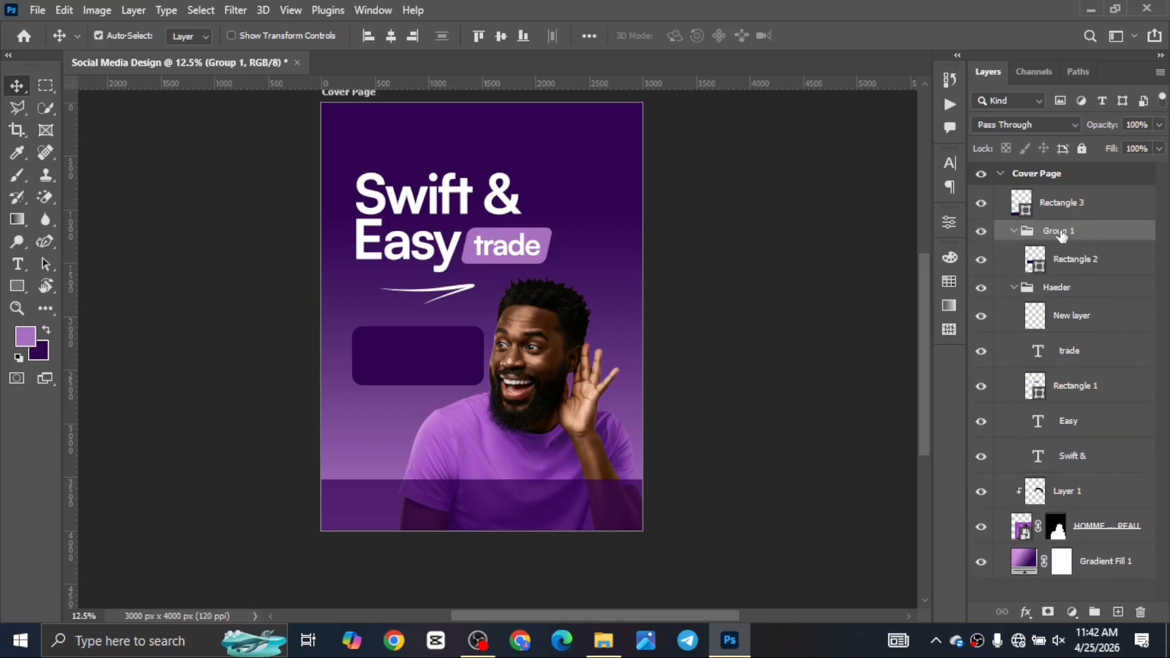
{"action": "double_click", "coordinate": [1062, 231]}
{"action": "type", "text": "Sub heading"}
{"action": "key", "text": "Return"}
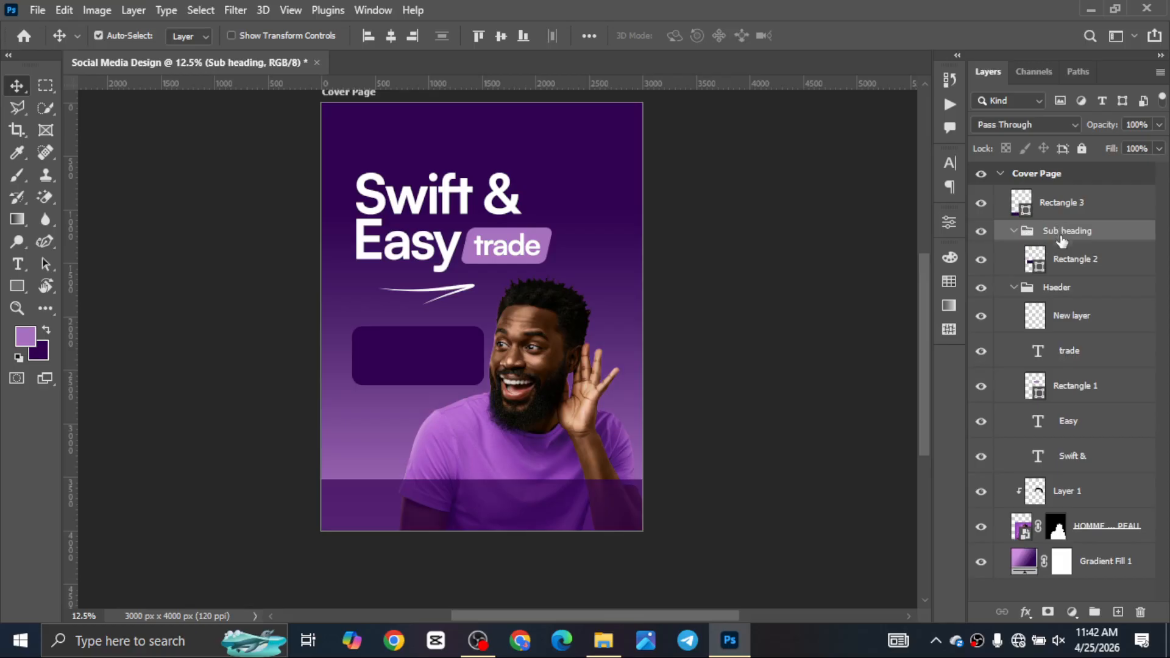
Step: Start a text object on a new layer above the dark rounded rectangle and set its colour to ffffff
{"action": "left_click", "coordinate": [1070, 261]}
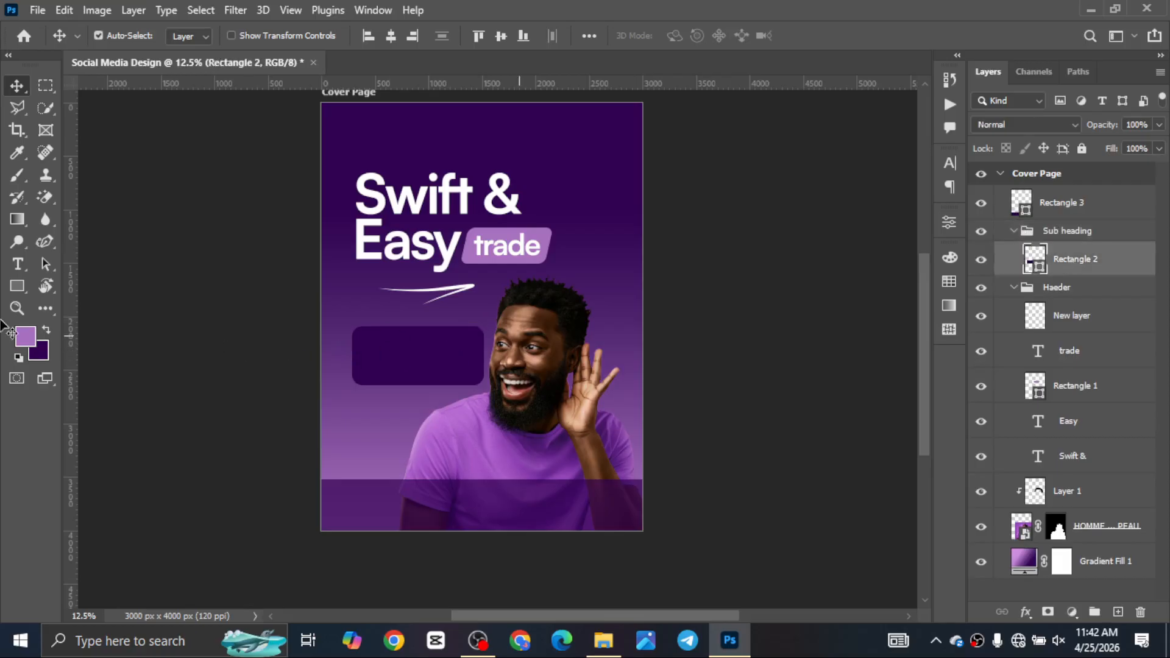
{"action": "left_click", "coordinate": [17, 269]}
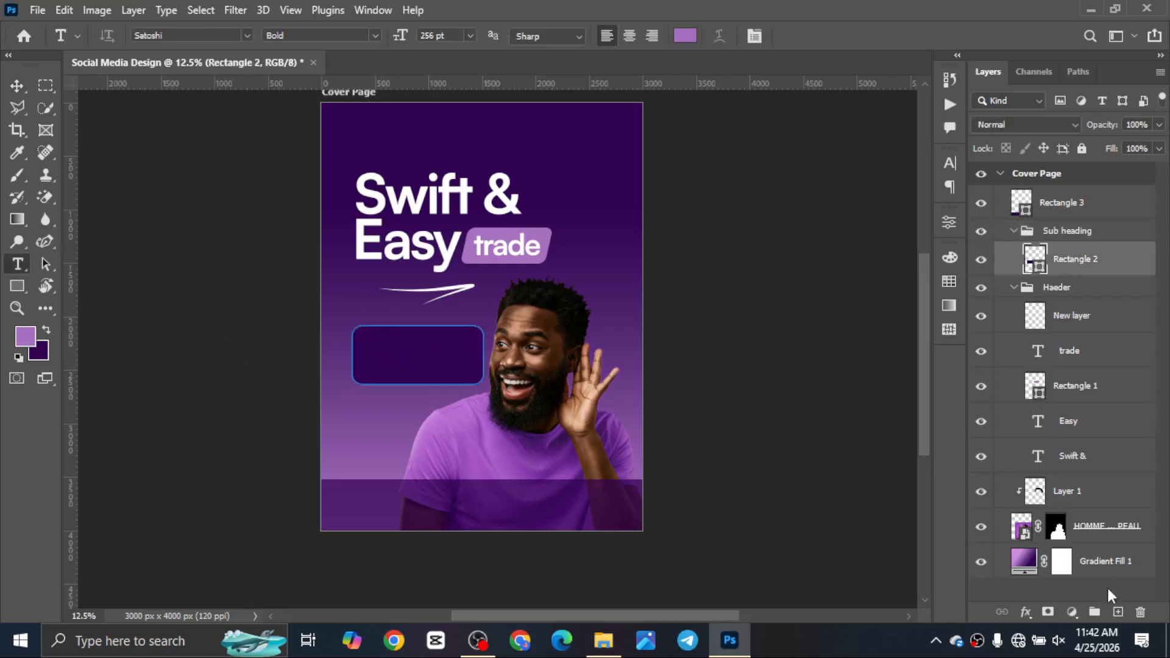
{"action": "left_click", "coordinate": [1117, 612]}
{"action": "left_click", "coordinate": [378, 346]}
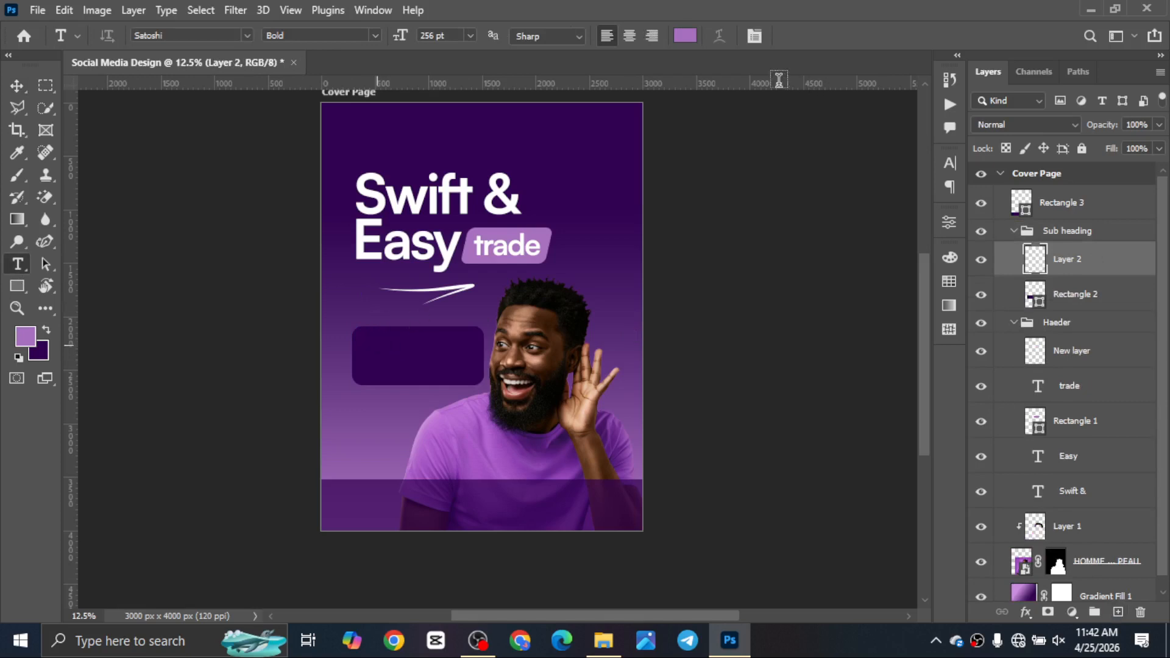
{"action": "left_click", "coordinate": [685, 35]}
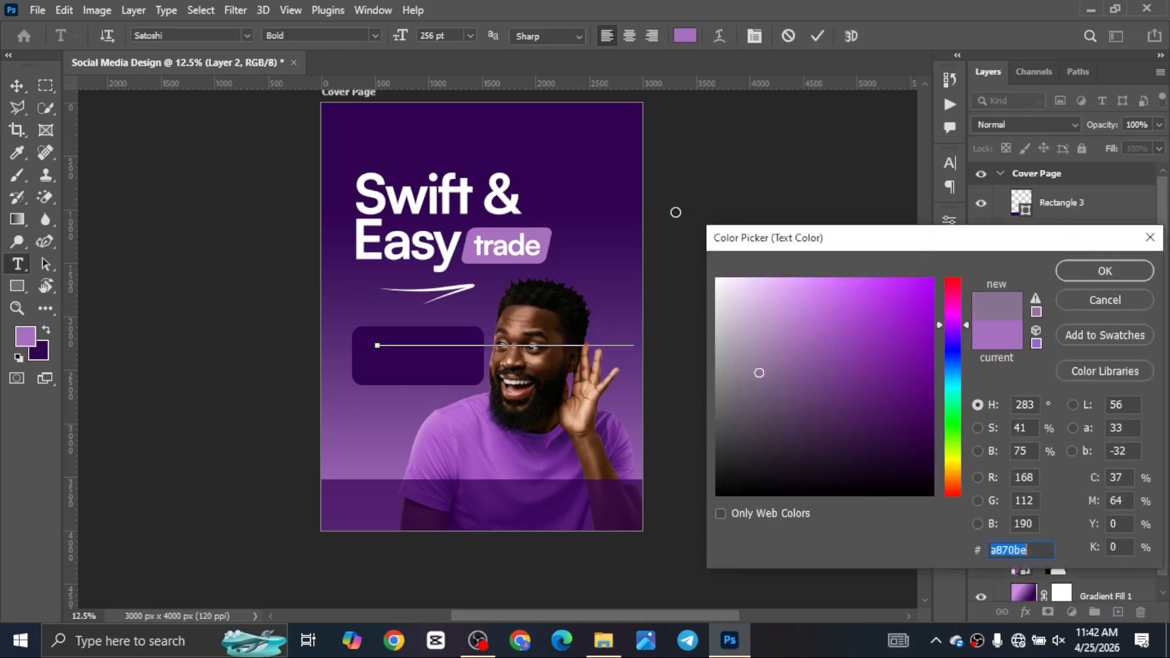
{"action": "type", "text": "ffffff"}
{"action": "left_click", "coordinate": [1104, 271]}
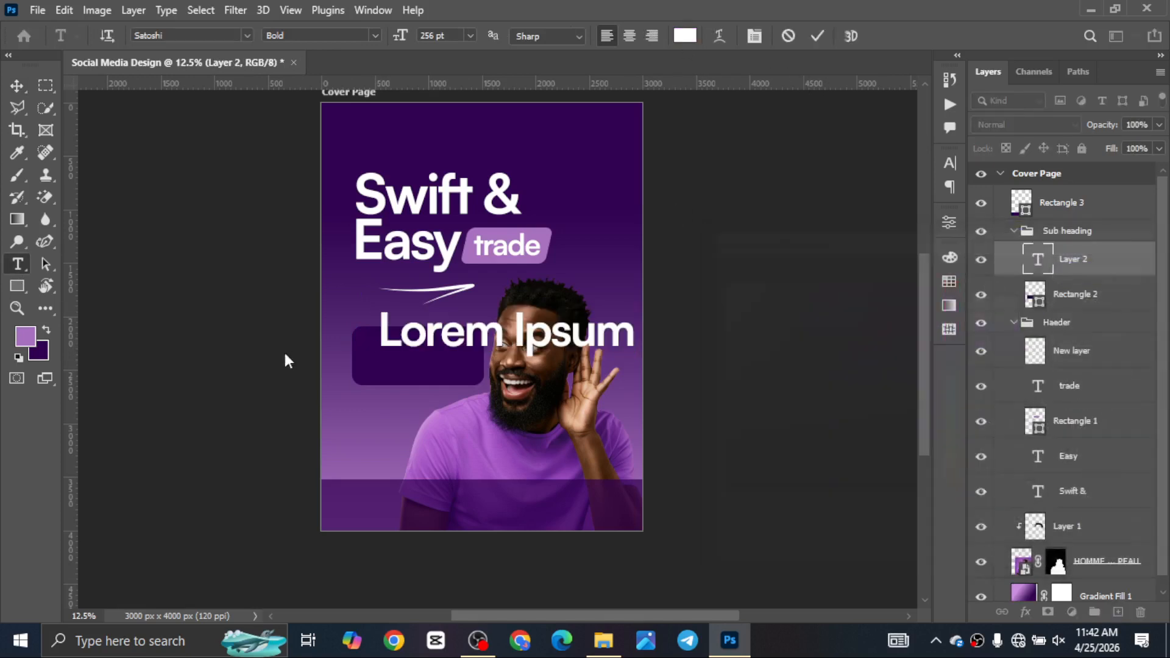
Step: Replace the placeholder text with "Get Started Today"
{"action": "left_click", "coordinate": [390, 348]}
{"action": "key", "text": "ctrl+a"}
{"action": "type", "text": "Get Sta"}
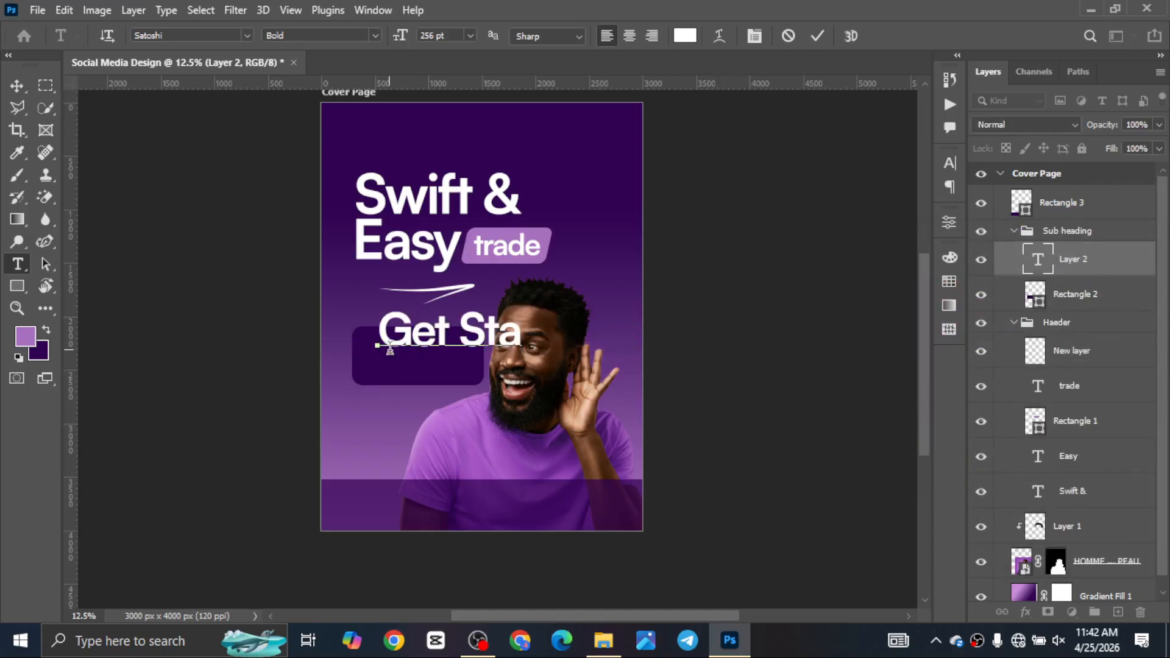
{"action": "type", "text": "rted"}
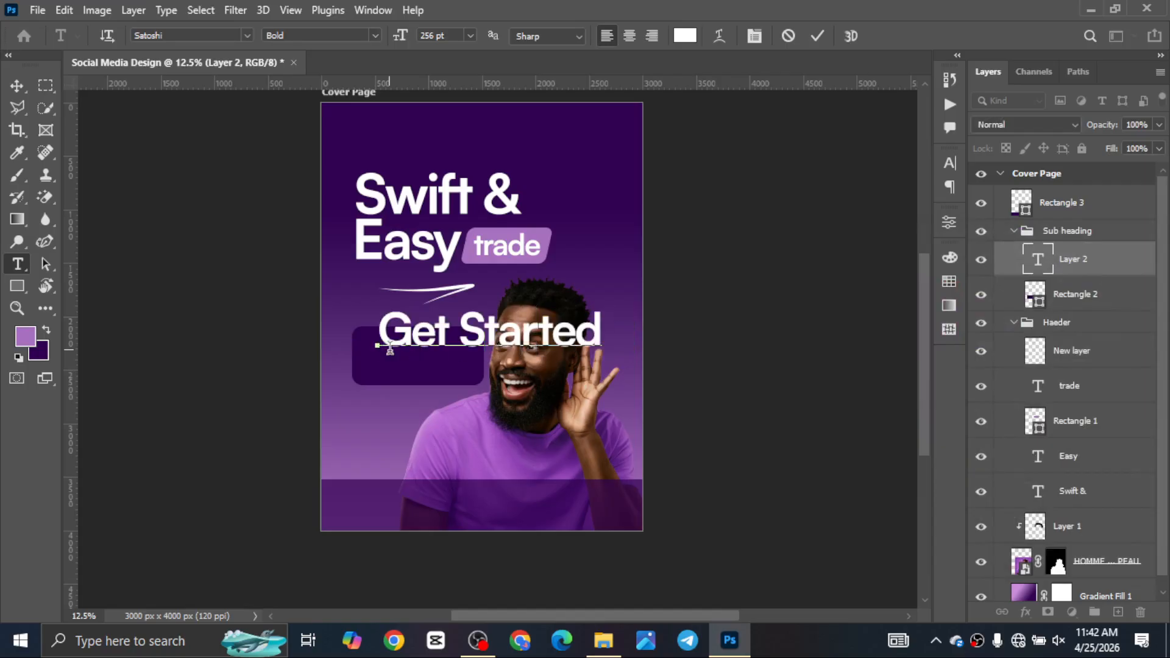
{"action": "type", "text": " To"}
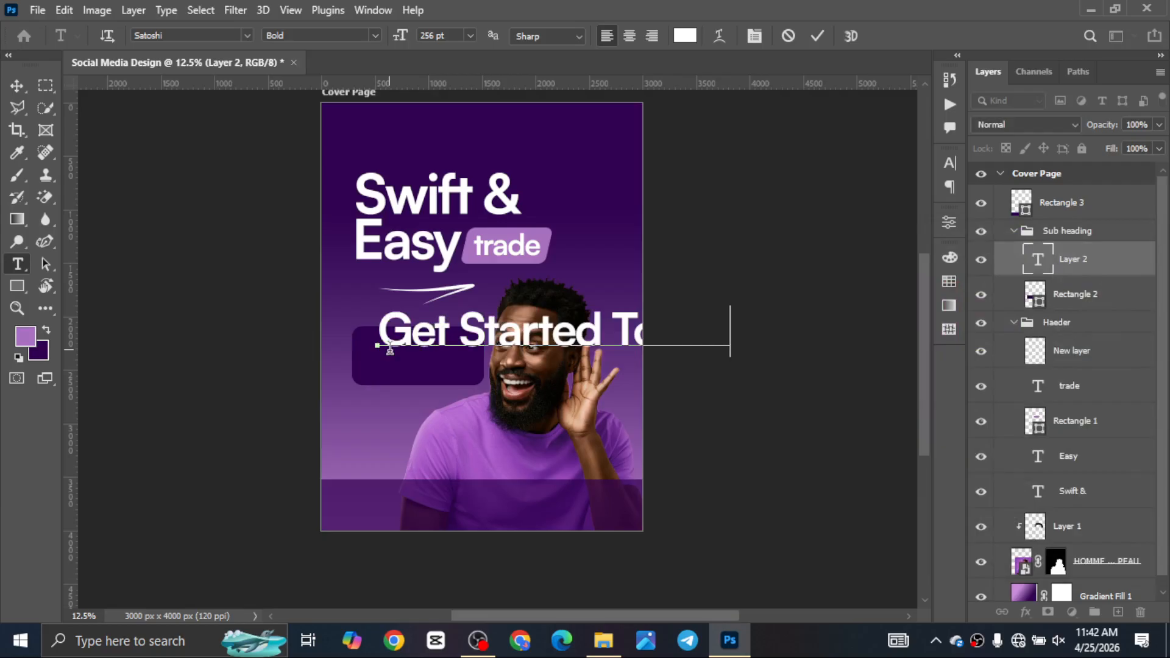
Step: Scale the "Get Started Today" text down to fit inside the dark rounded rectangle and commit it
{"action": "key", "text": "ctrl+t"}
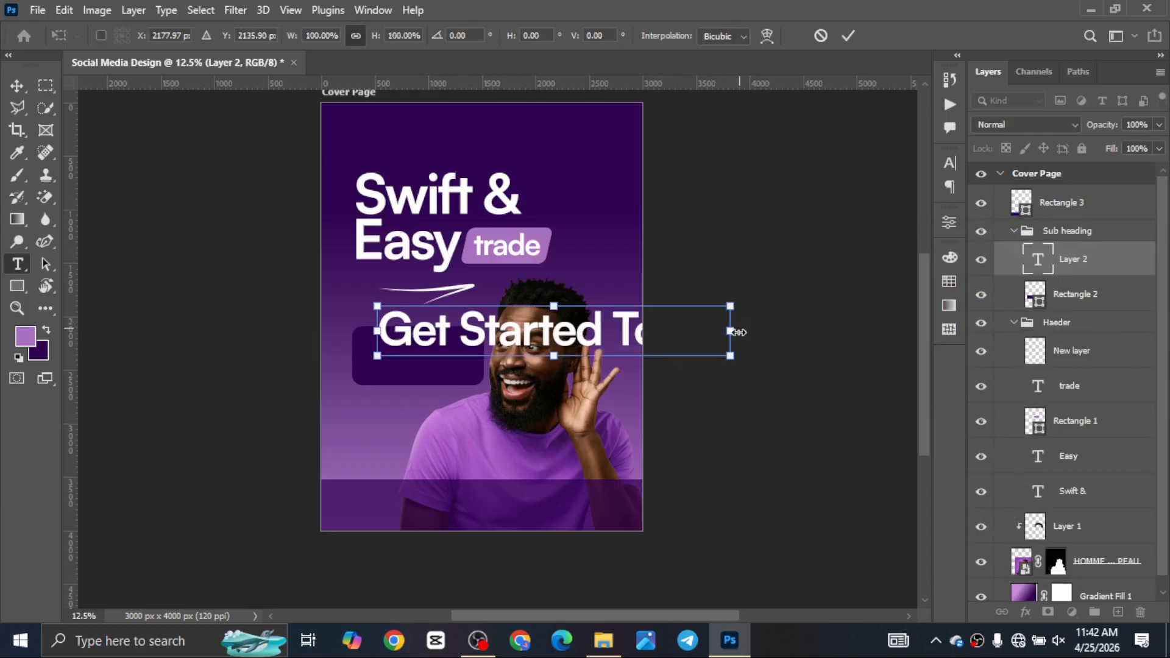
{"action": "left_click_drag", "start_coordinate": [739, 332], "coordinate": [434, 347]}
{"action": "key", "text": "Escape"}
{"action": "key", "text": "Return"}
Step: Place the "App Download Buttons Sketch Freebie" image from the Flyer Design Course folder into the design
{"action": "left_click", "coordinate": [601, 648]}
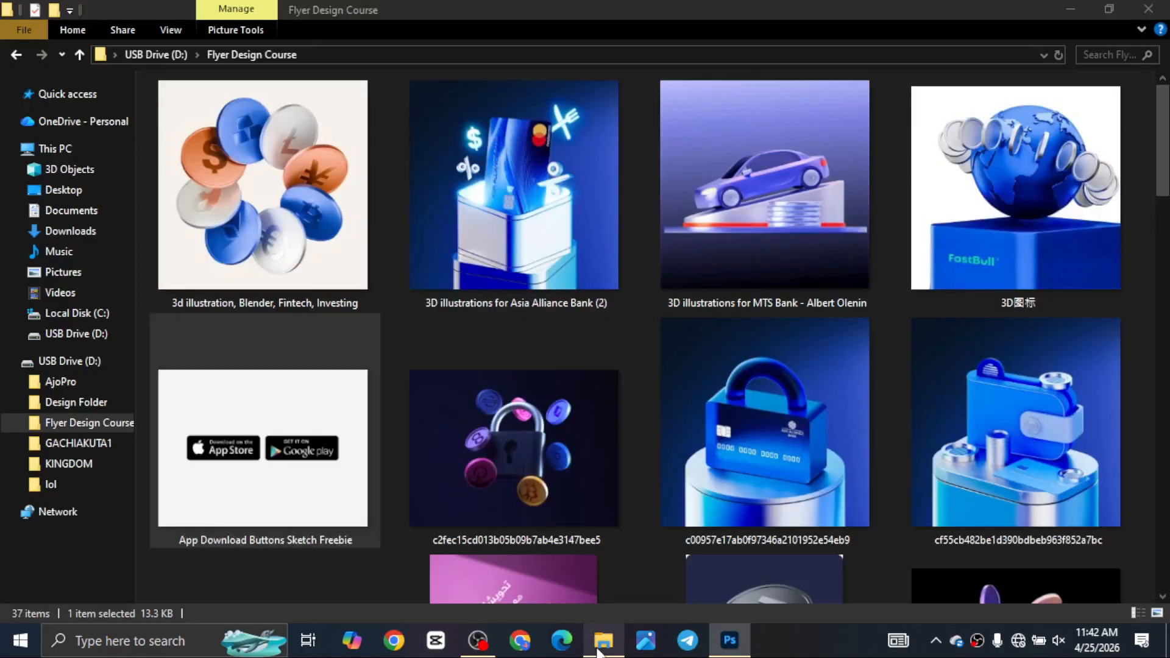
{"action": "left_click_drag", "start_coordinate": [338, 443], "coordinate": [456, 408]}
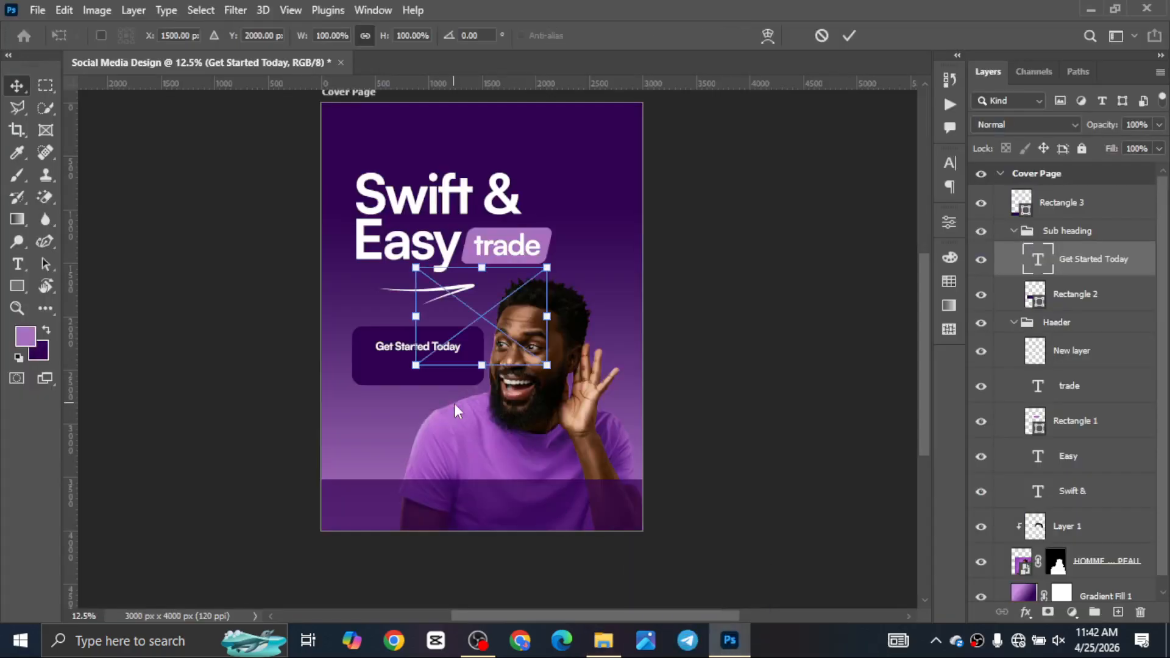
{"action": "key", "text": "Return"}
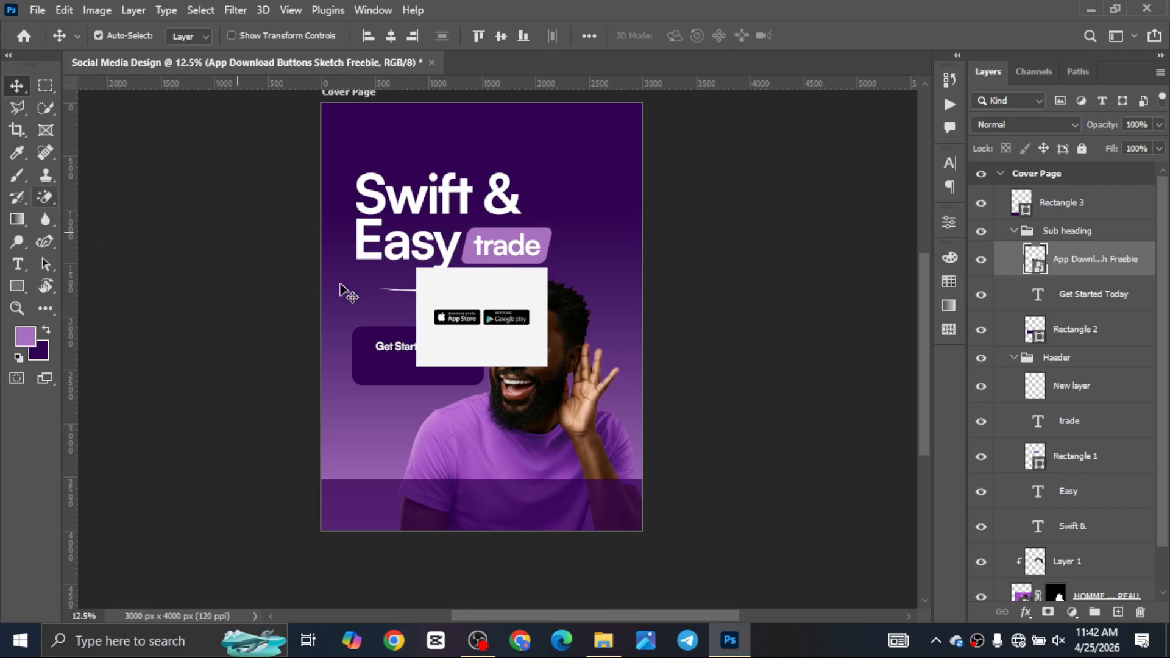
Step: Choose the Magic Eraser tool for the placed app buttons image and rasterize its smart object layer
{"action": "left_click", "coordinate": [44, 197]}
{"action": "right_click", "coordinate": [44, 197]}
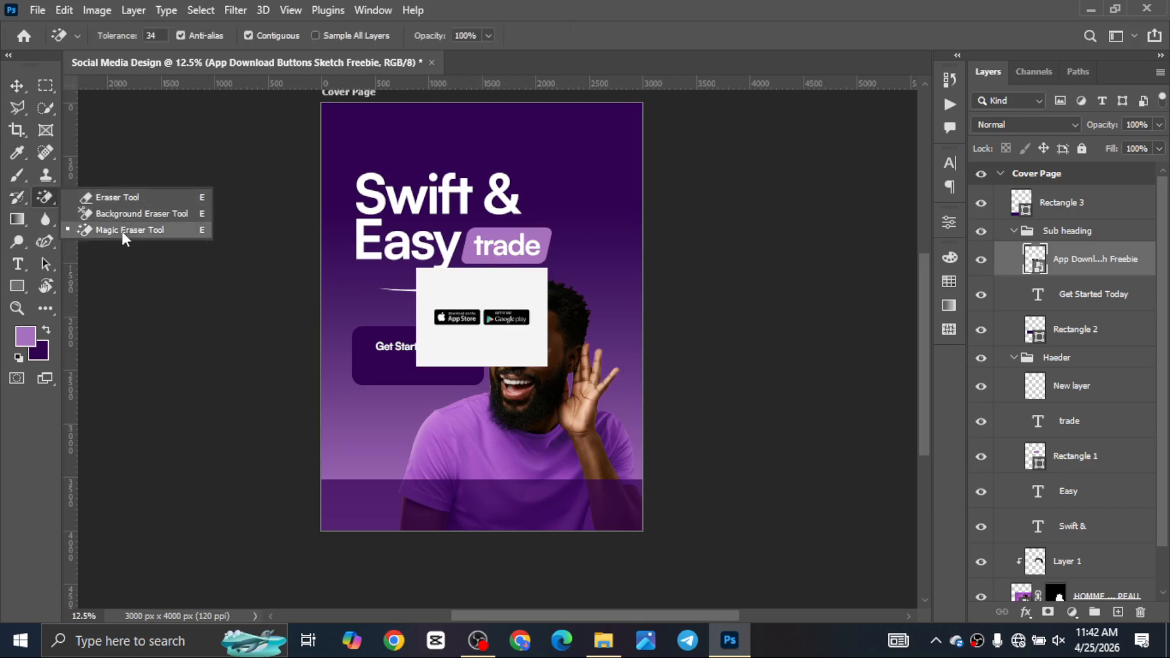
{"action": "left_click", "coordinate": [125, 230]}
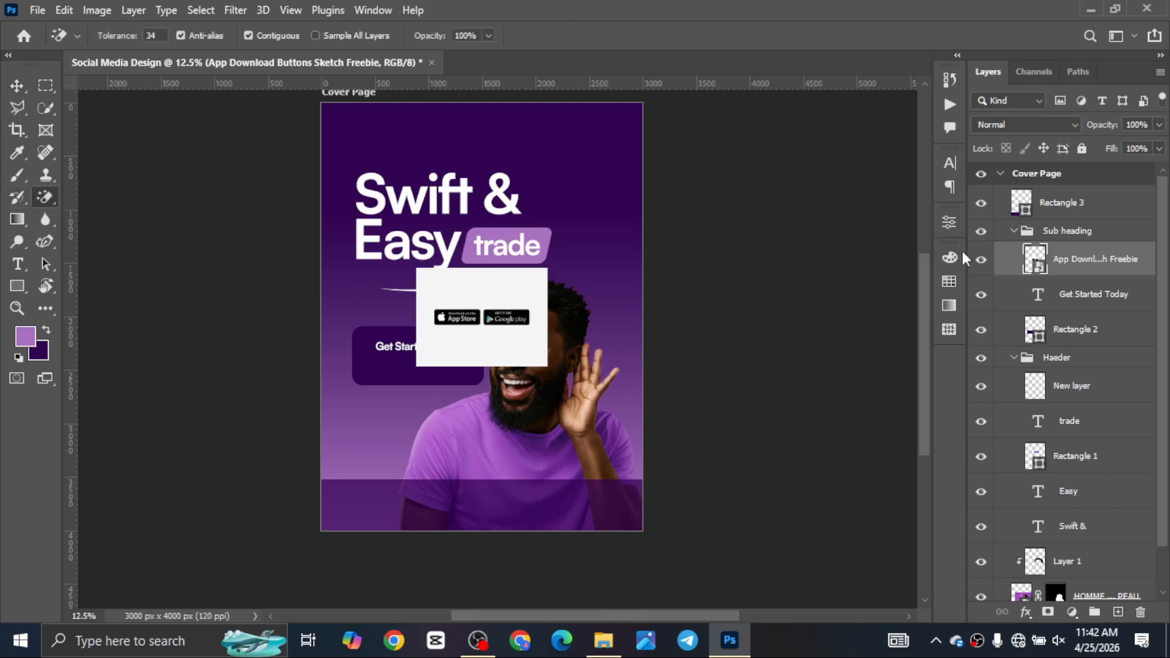
{"action": "left_click", "coordinate": [506, 287]}
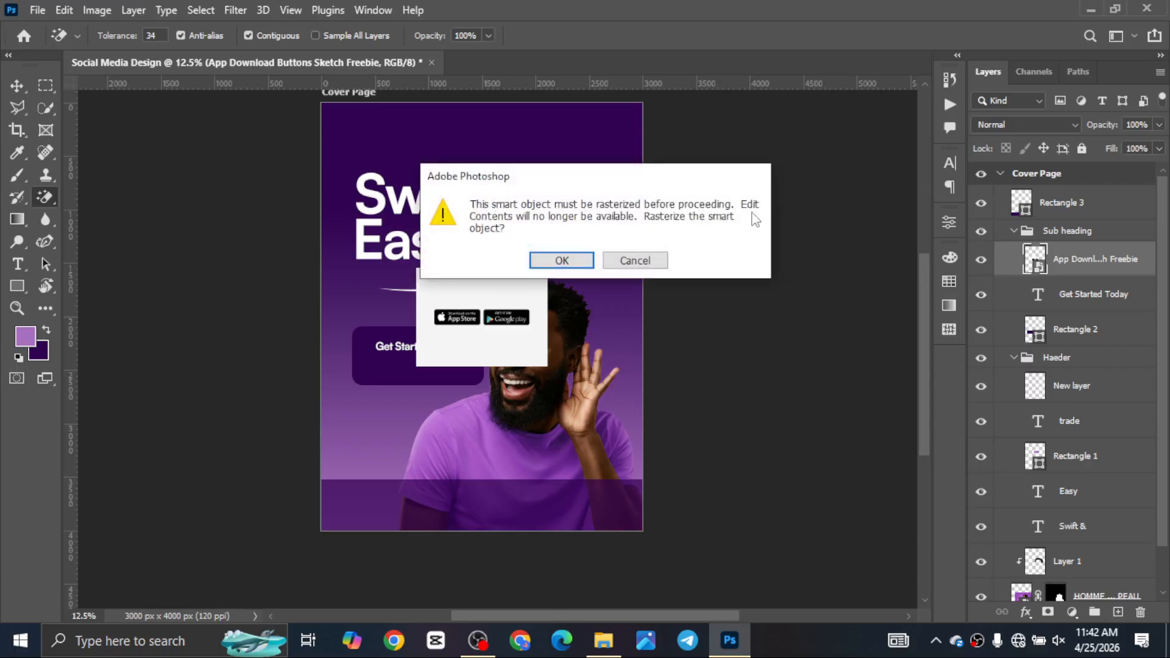
{"action": "left_click", "coordinate": [559, 260]}
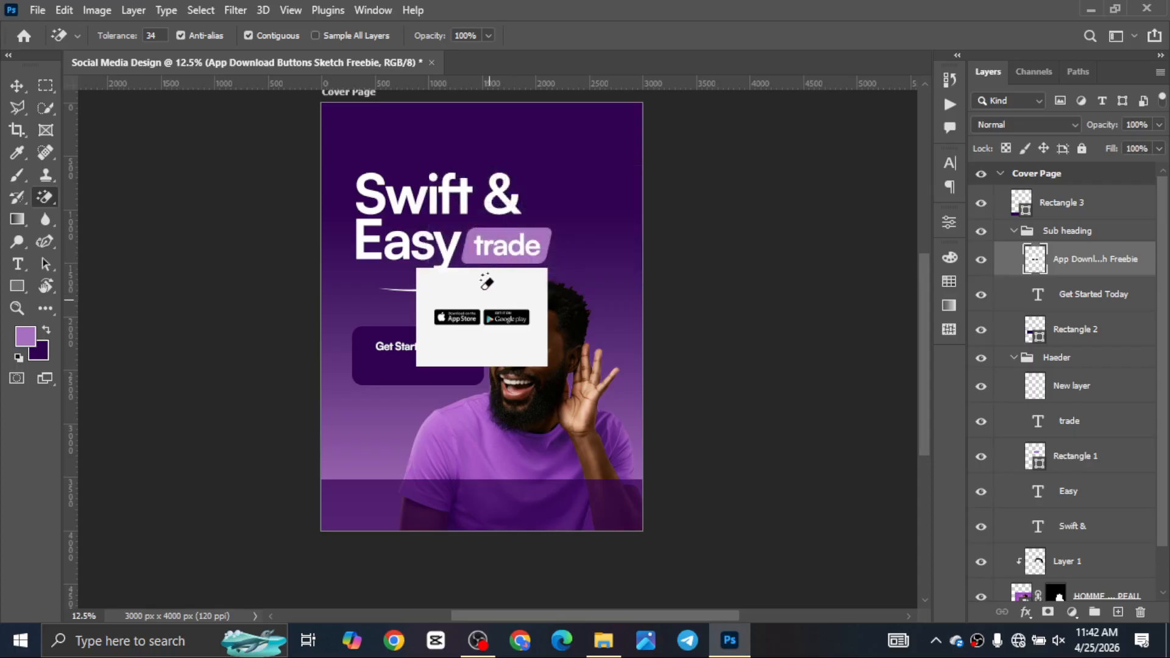
{"action": "left_click", "coordinate": [480, 272]}
{"action": "key", "text": "v"}
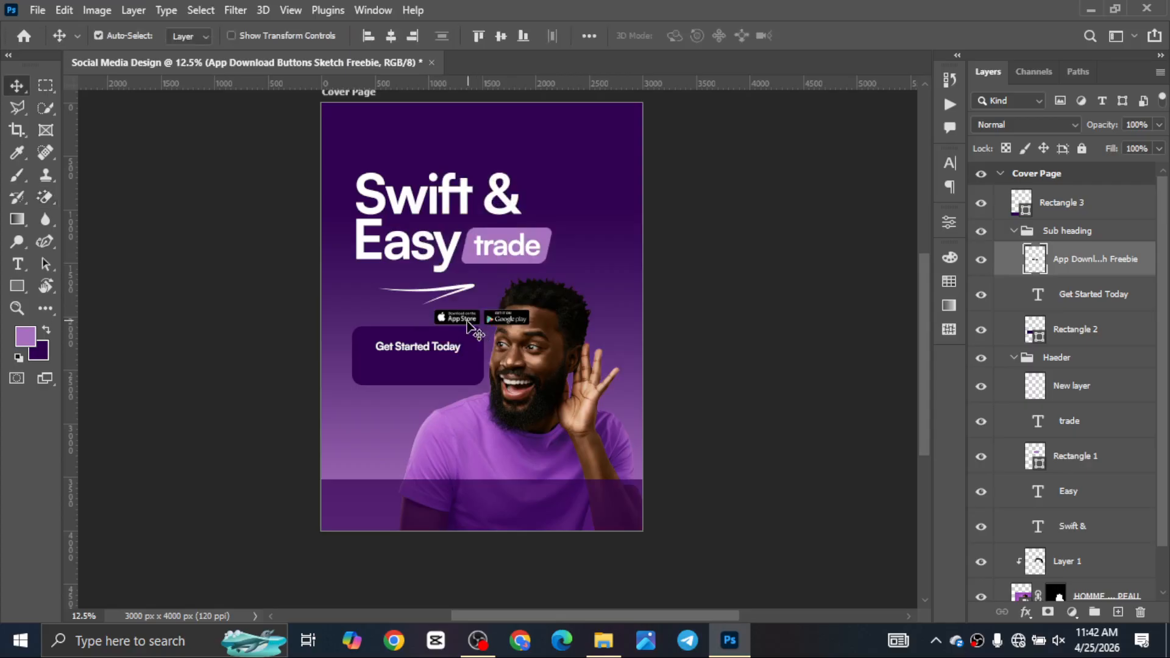
{"action": "left_click_drag", "start_coordinate": [456, 319], "coordinate": [420, 340]}
{"action": "key", "text": "ctrl+z"}
{"action": "key", "text": "ctrl+z"}
Step: Erase the white background around the App Store and Google Play buttons with the Magic Eraser tool
{"action": "left_click", "coordinate": [47, 198]}
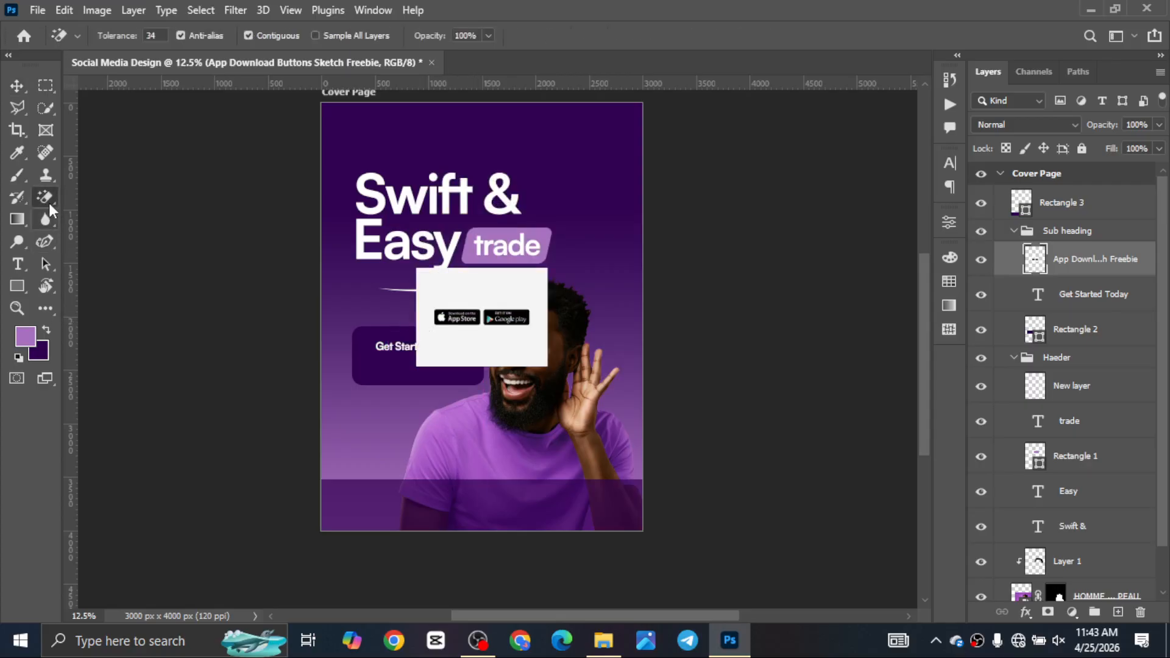
{"action": "right_click", "coordinate": [48, 198]}
{"action": "left_click", "coordinate": [128, 230]}
{"action": "left_click", "coordinate": [495, 277]}
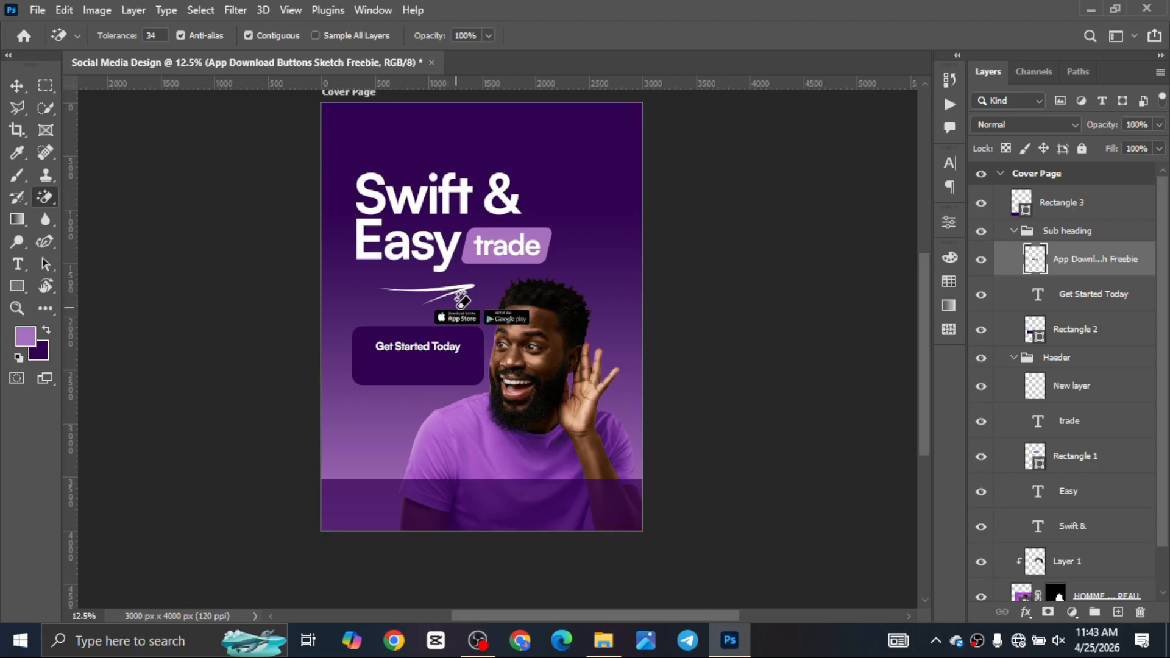
{"action": "key", "text": "v"}
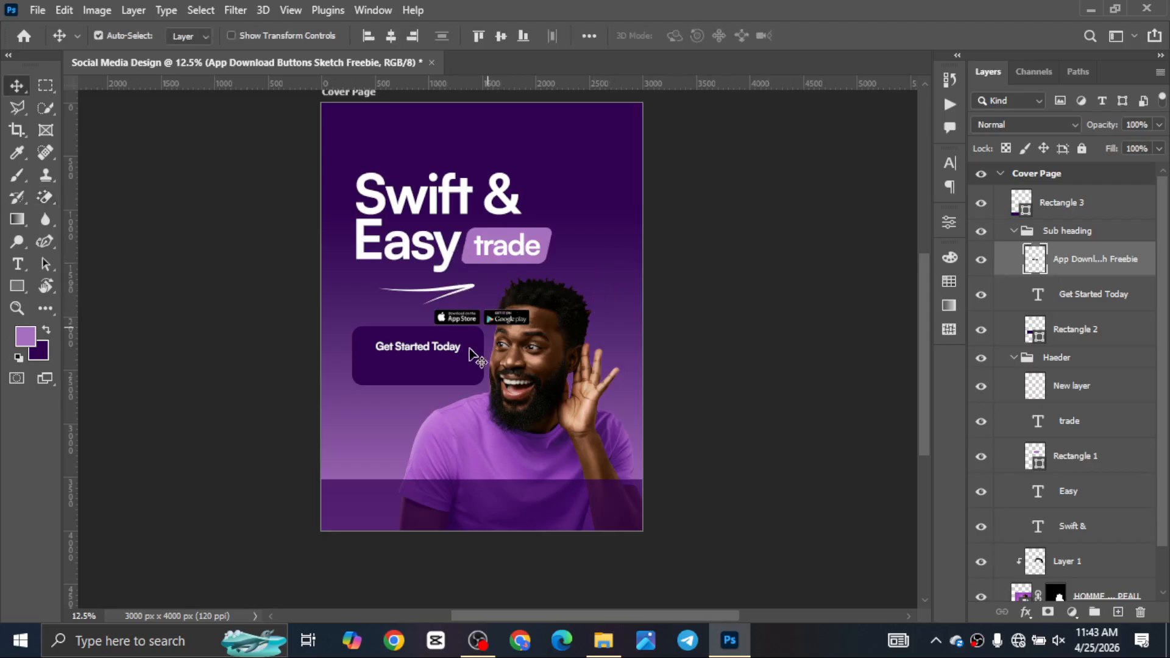
Step: Move the app download buttons into the dark rounded rectangle, just below "Get Started Today"
{"action": "left_click_drag", "start_coordinate": [452, 319], "coordinate": [387, 367]}
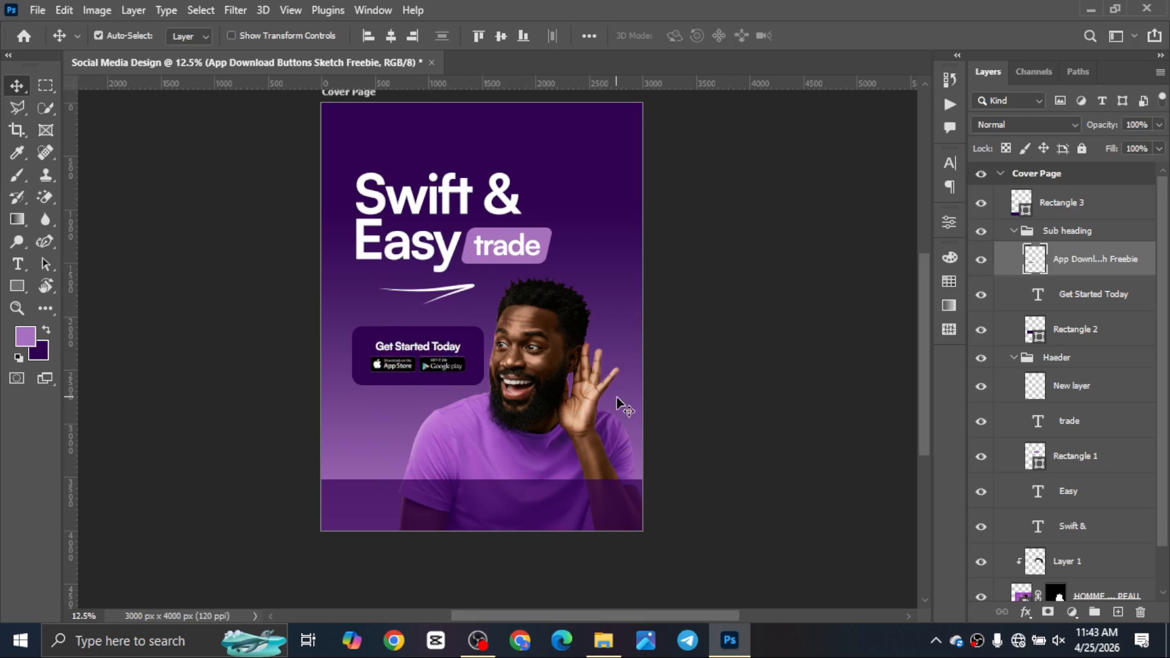
{"action": "key", "text": "shift+Down"}
{"action": "key", "text": "shift+Down"}
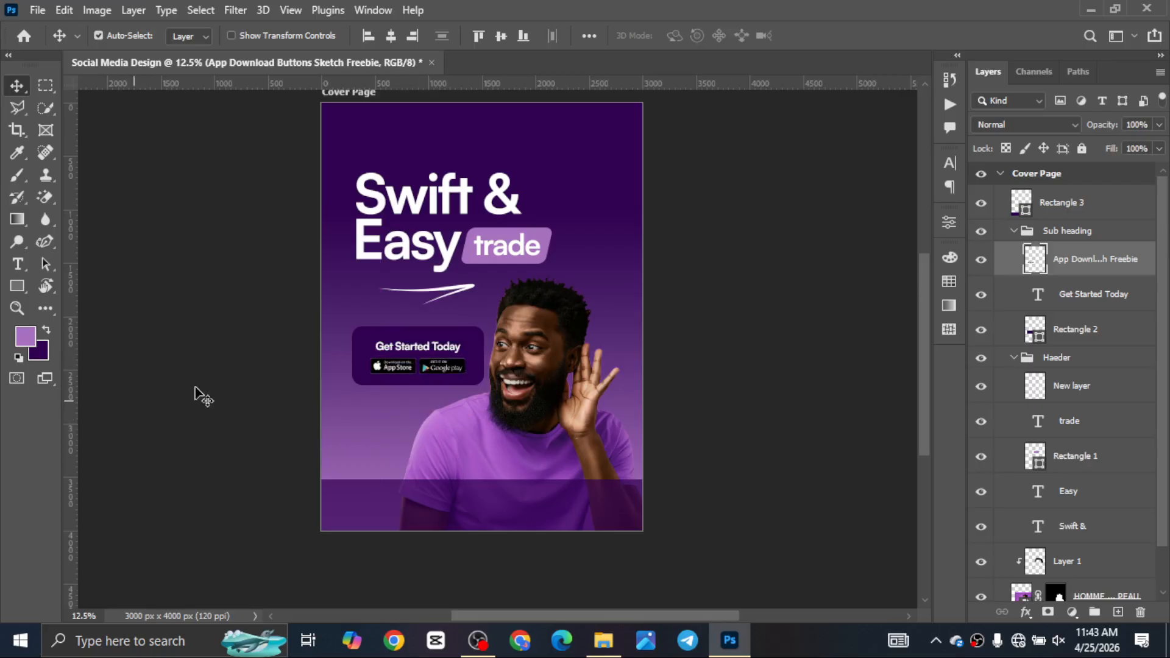
Step: Copy the "Get Started Today" text onto the bottom band with its layer above Rectangle 3, and group both layers as "CTA"
{"action": "left_click_drag", "start_coordinate": [384, 354], "coordinate": [374, 515]}
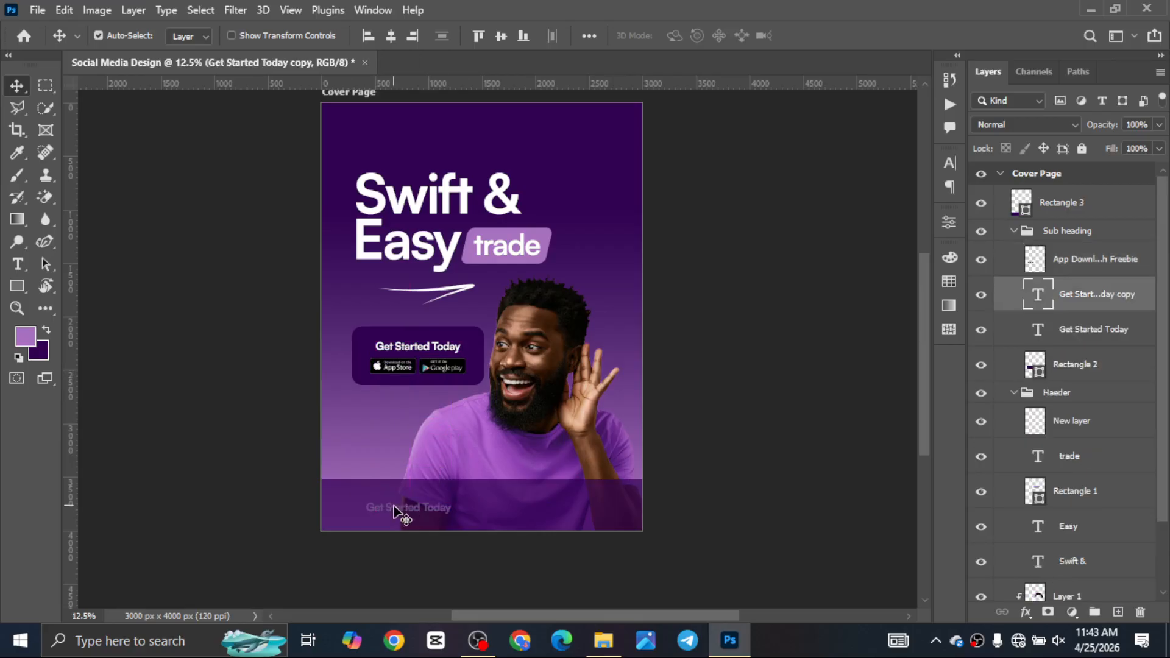
{"action": "left_click_drag", "start_coordinate": [1088, 297], "coordinate": [1088, 203]}
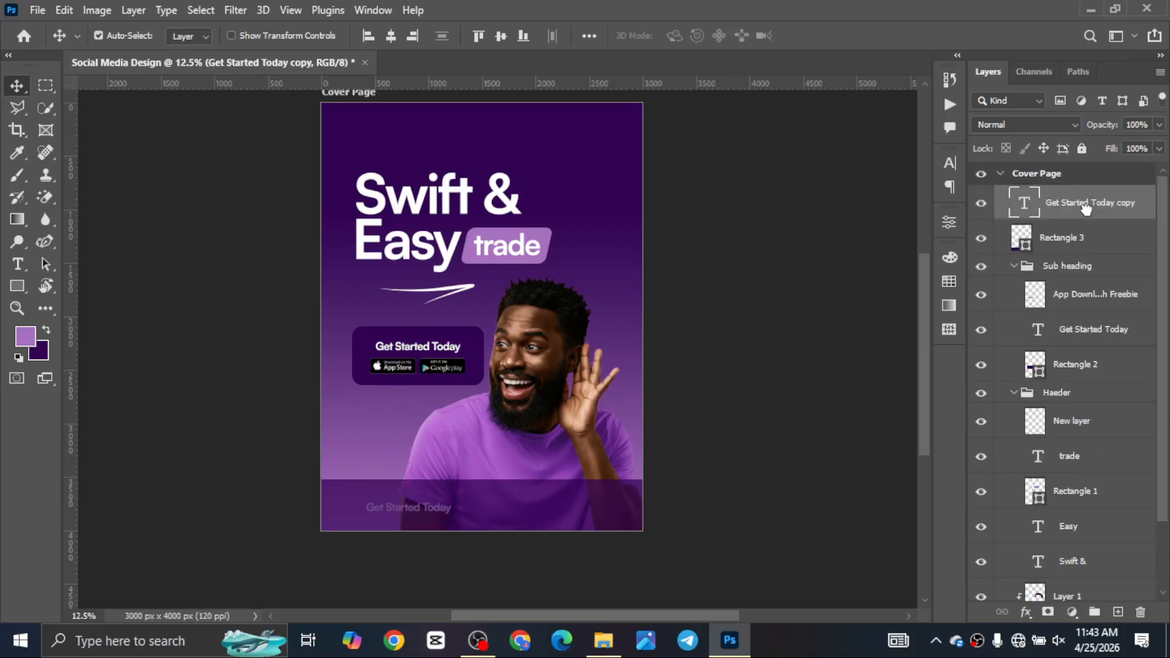
{"action": "left_click", "coordinate": [1088, 227], "text": "shift"}
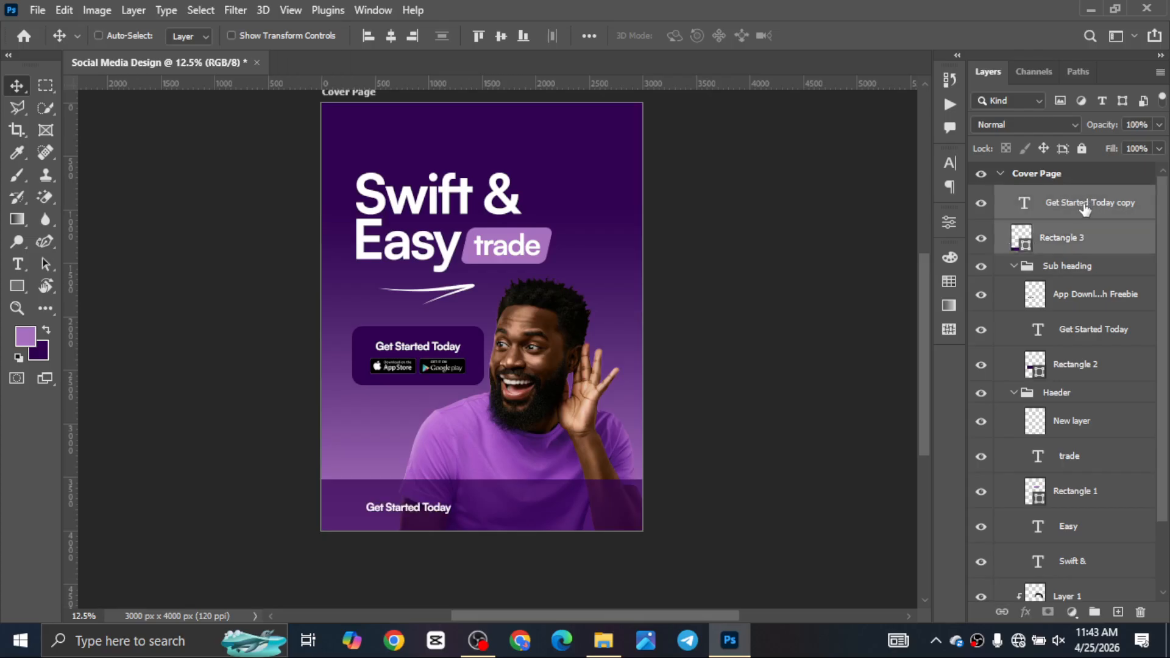
{"action": "key", "text": "ctrl+g"}
{"action": "double_click", "coordinate": [1068, 198]}
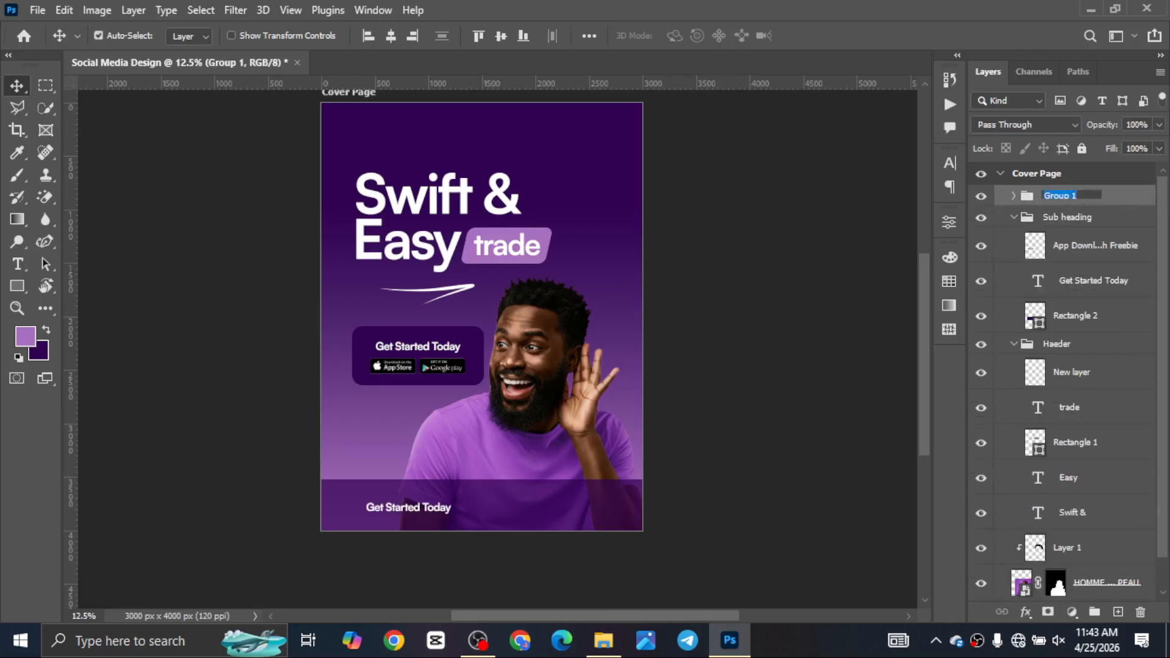
{"action": "type", "text": "CTA"}
{"action": "key", "text": "Return"}
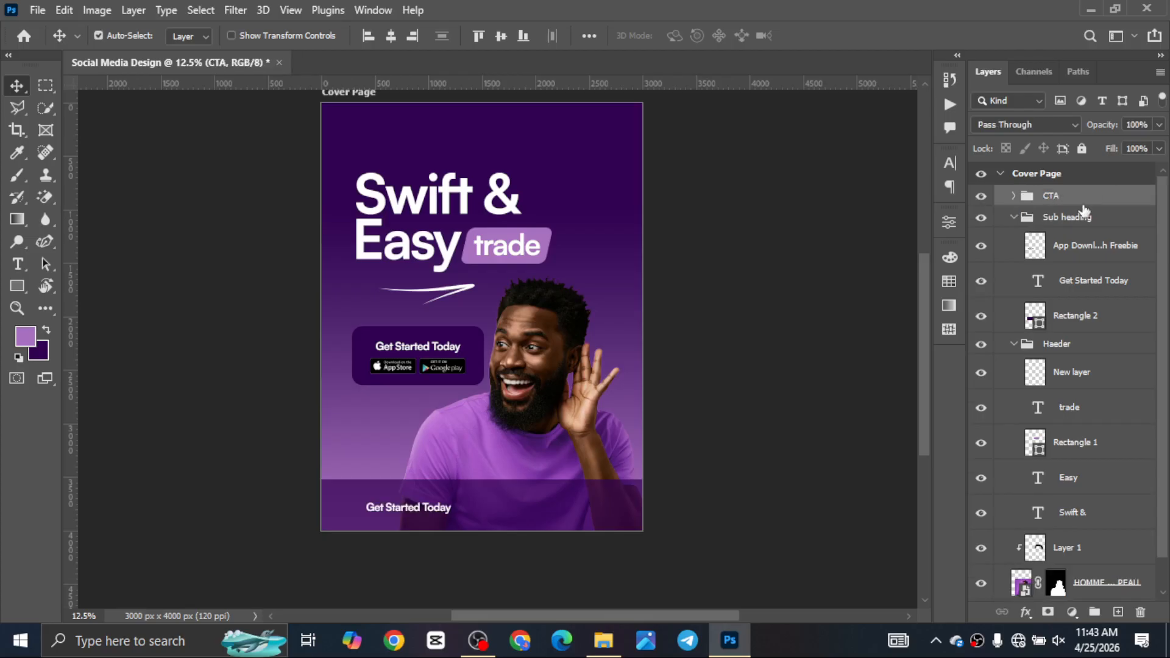
{"action": "left_click", "coordinate": [386, 507]}
{"action": "left_click_drag", "start_coordinate": [385, 506], "coordinate": [378, 508]}
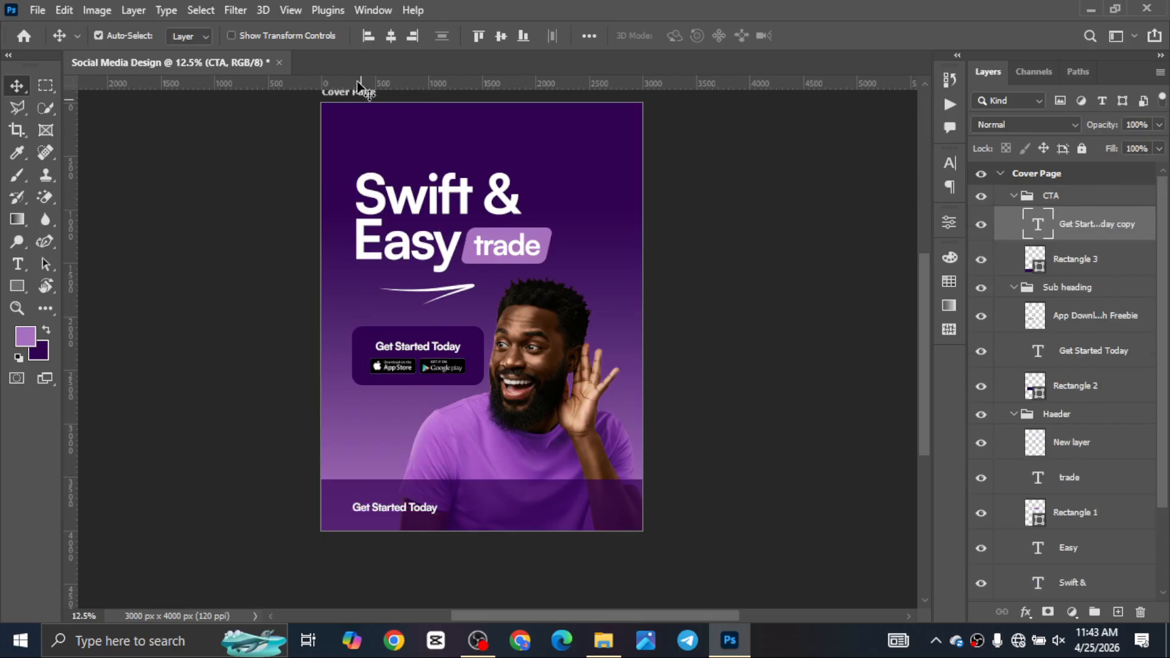
{"action": "double_click", "coordinate": [365, 507]}
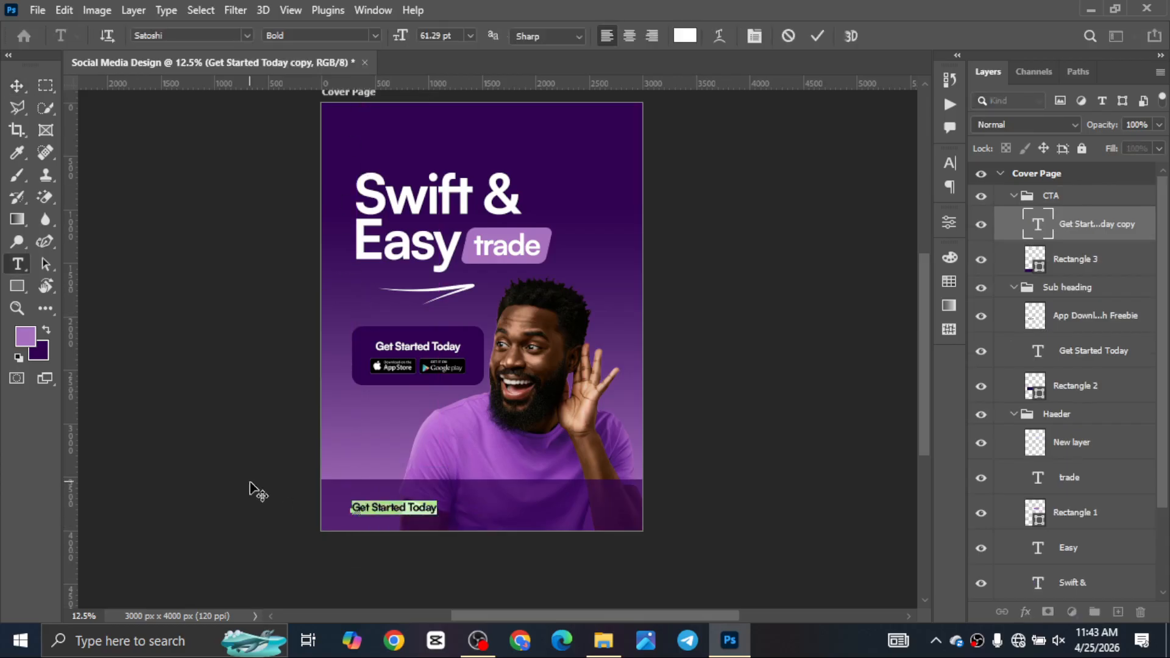
{"action": "type", "text": "www.freeclass.tutorial"}
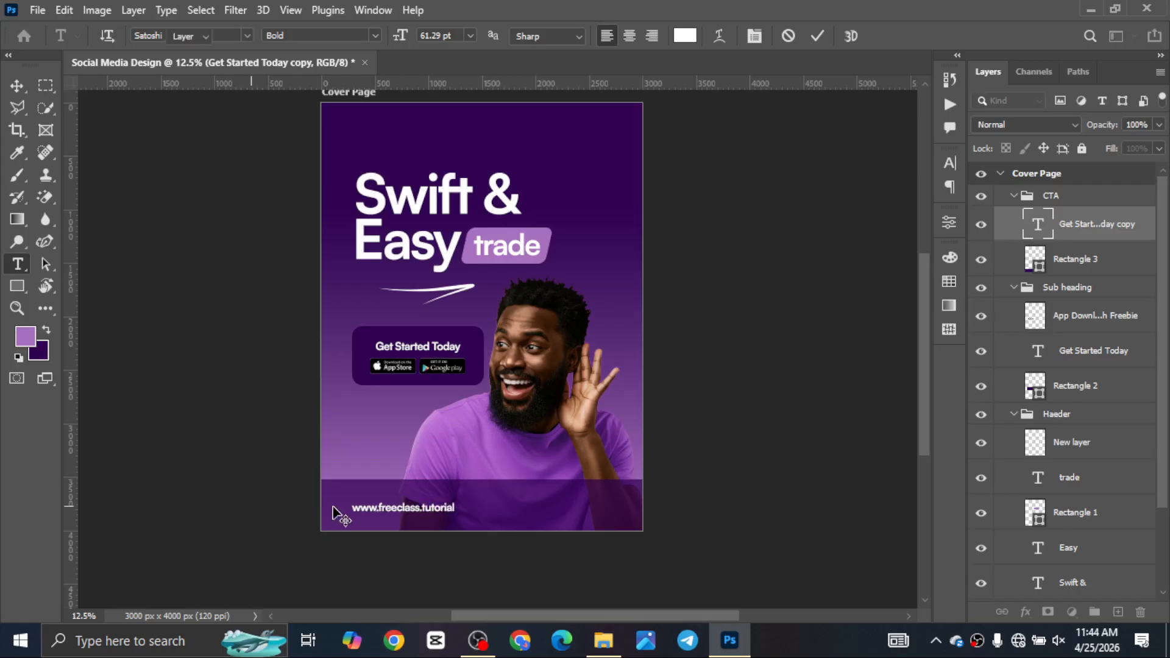
{"action": "key", "text": "ctrl+Return"}
{"action": "key", "text": "v"}
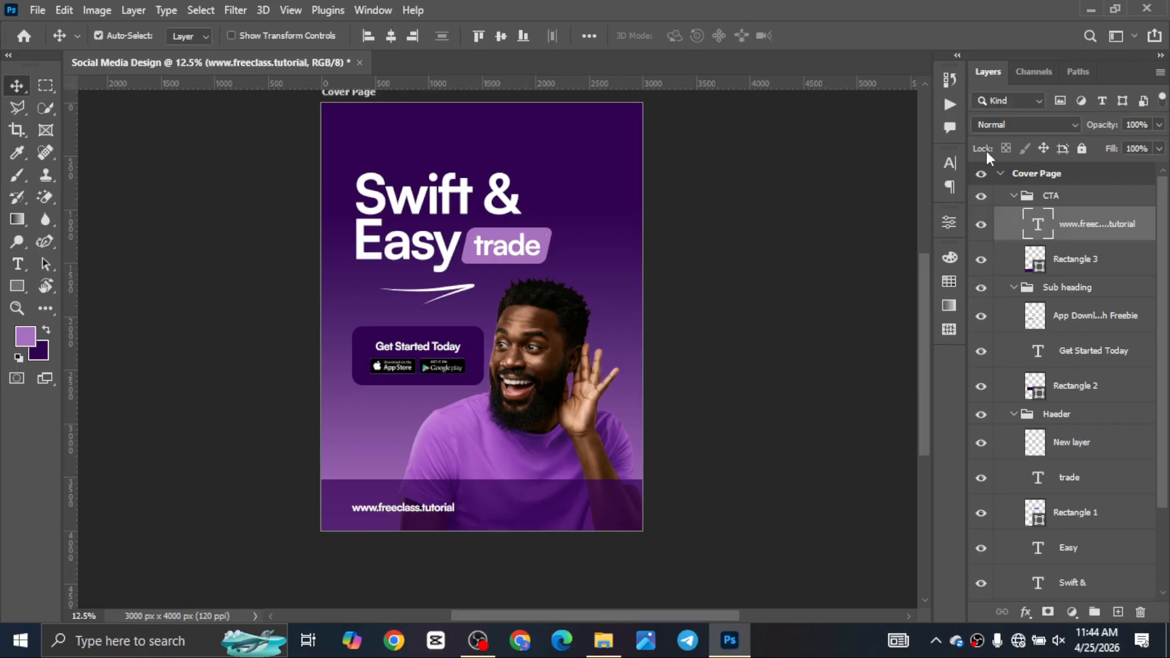
Step: Set the web address text to the Medium font style with a tracking of 0
{"action": "left_click", "coordinate": [920, 187]}
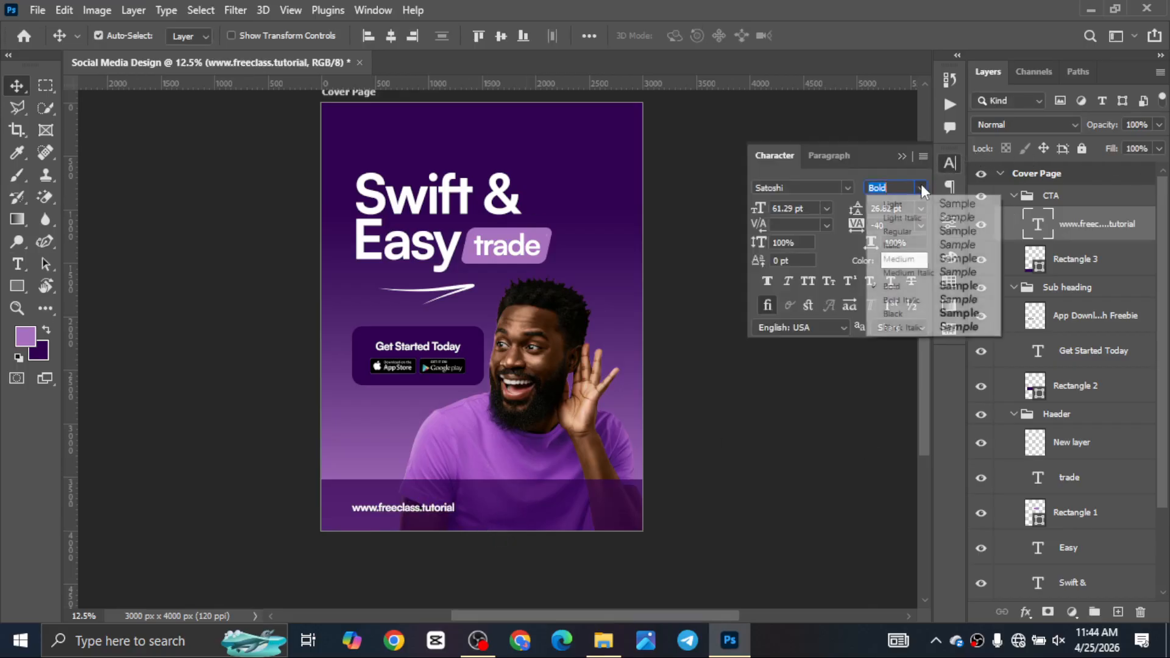
{"action": "left_click", "coordinate": [912, 259]}
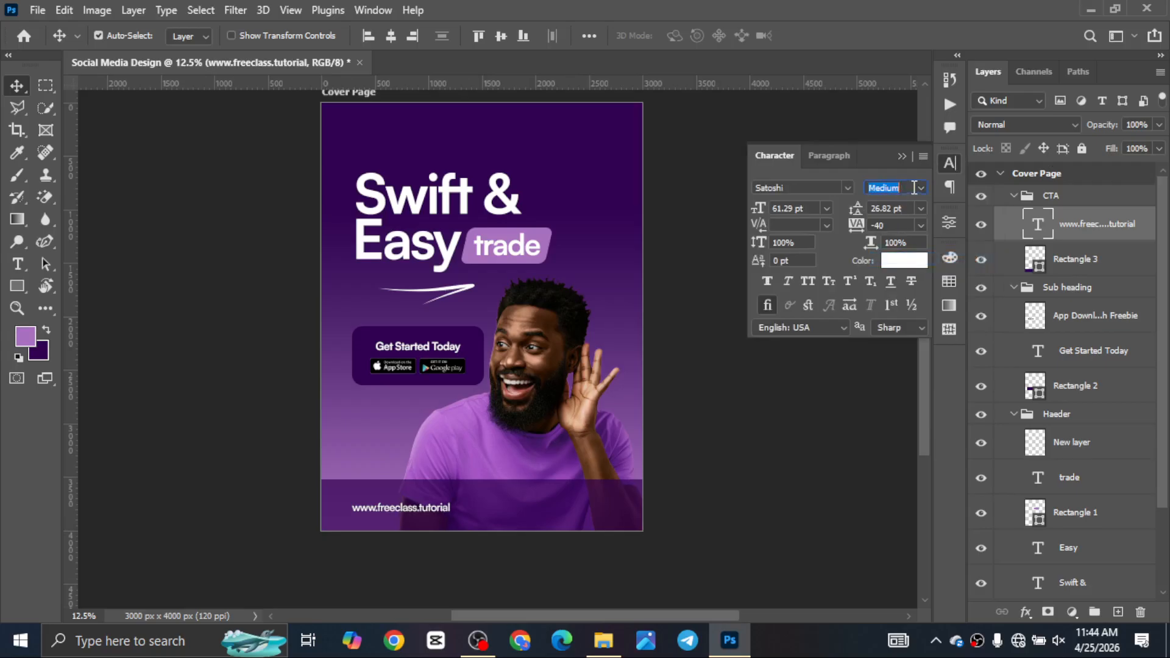
{"action": "left_click", "coordinate": [876, 225]}
{"action": "type", "text": "0"}
{"action": "key", "text": "Return"}
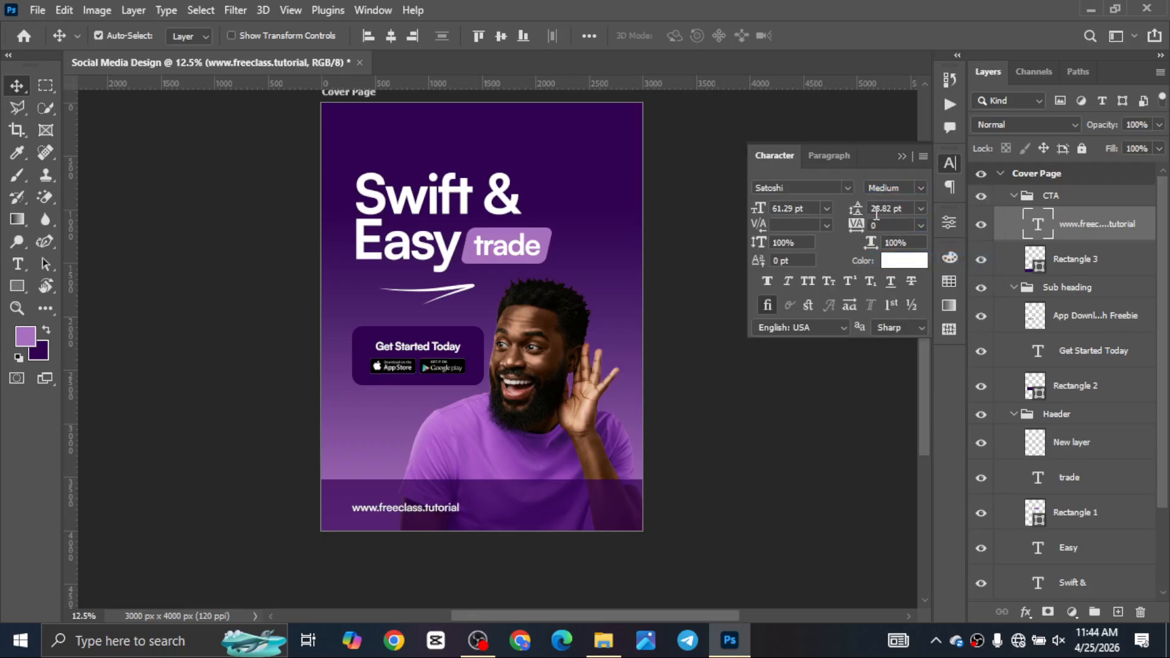
{"action": "left_click", "coordinate": [903, 156]}
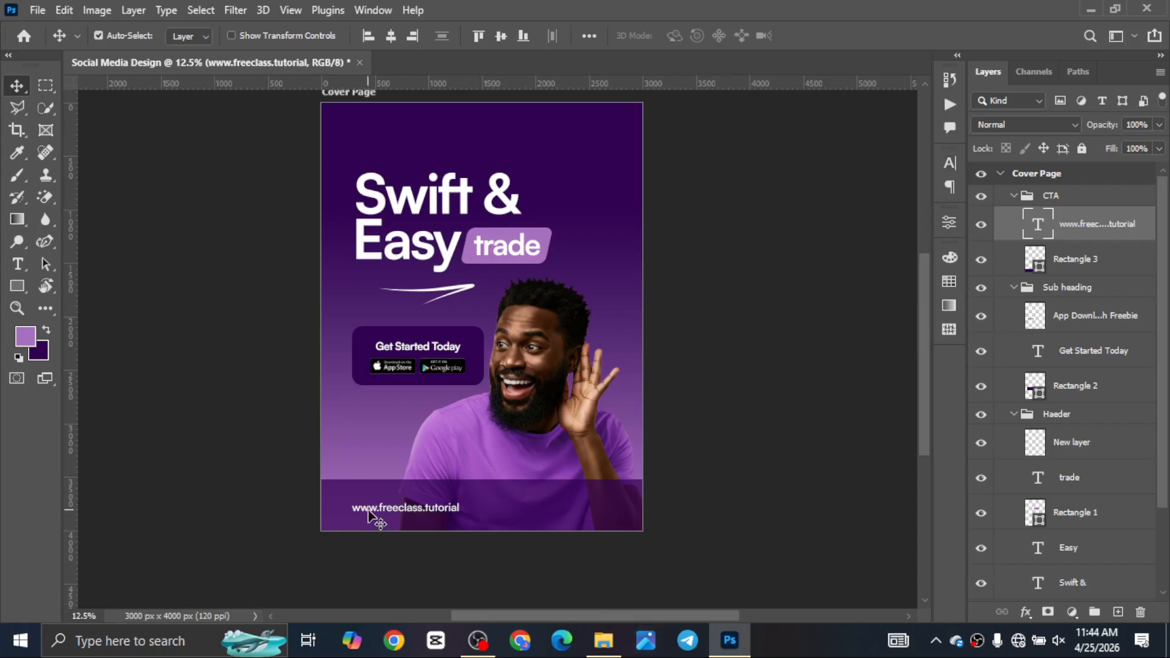
{"action": "left_click_drag", "start_coordinate": [369, 514], "coordinate": [413, 521]}
{"action": "key", "text": "z"}
{"action": "key", "text": "ctrl+z"}
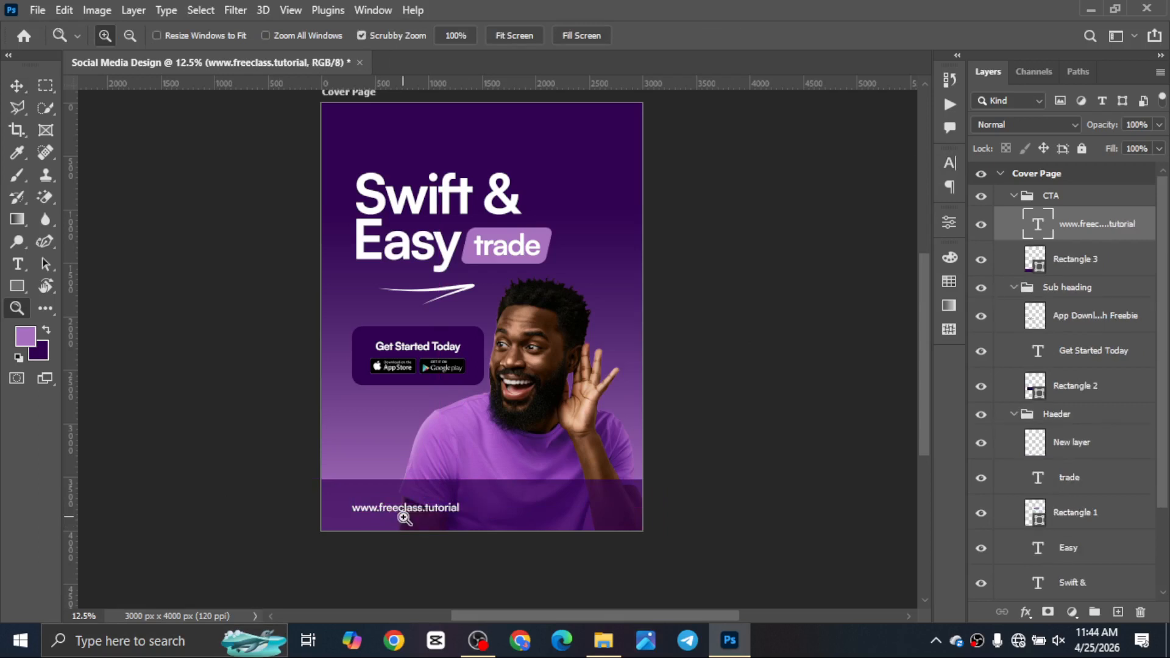
{"action": "key", "text": "v"}
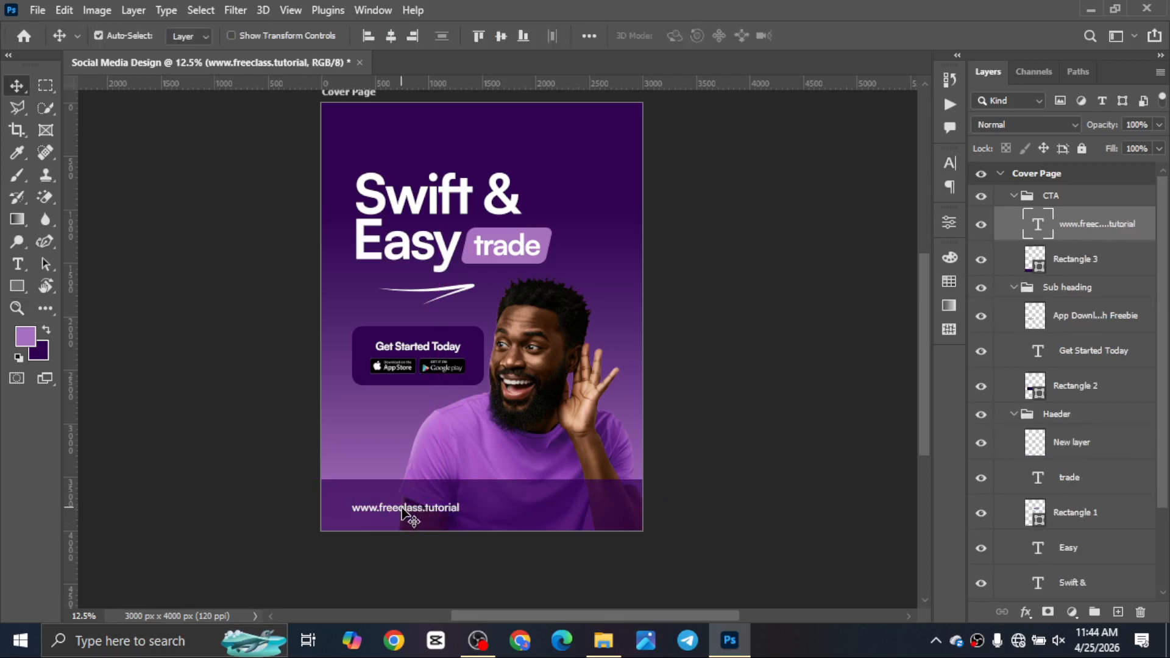
Step: Duplicate the web address to the right along the bottom band and replace the copy's text with "fcp"
{"action": "left_click_drag", "start_coordinate": [402, 512], "coordinate": [519, 511]}
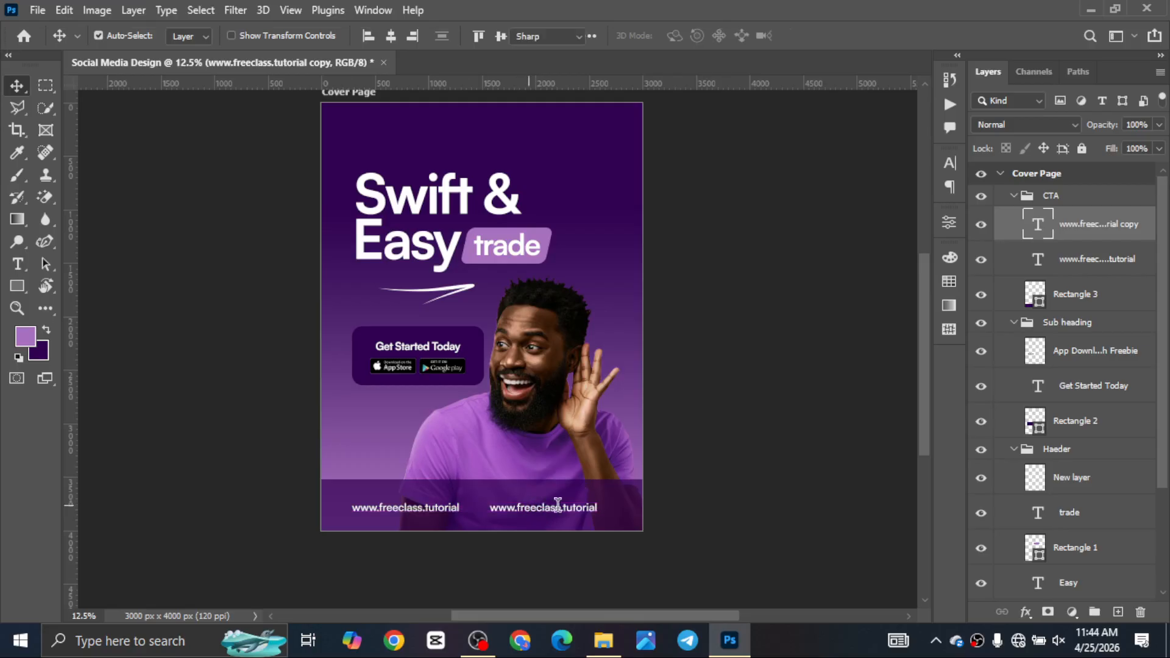
{"action": "double_click", "coordinate": [557, 507]}
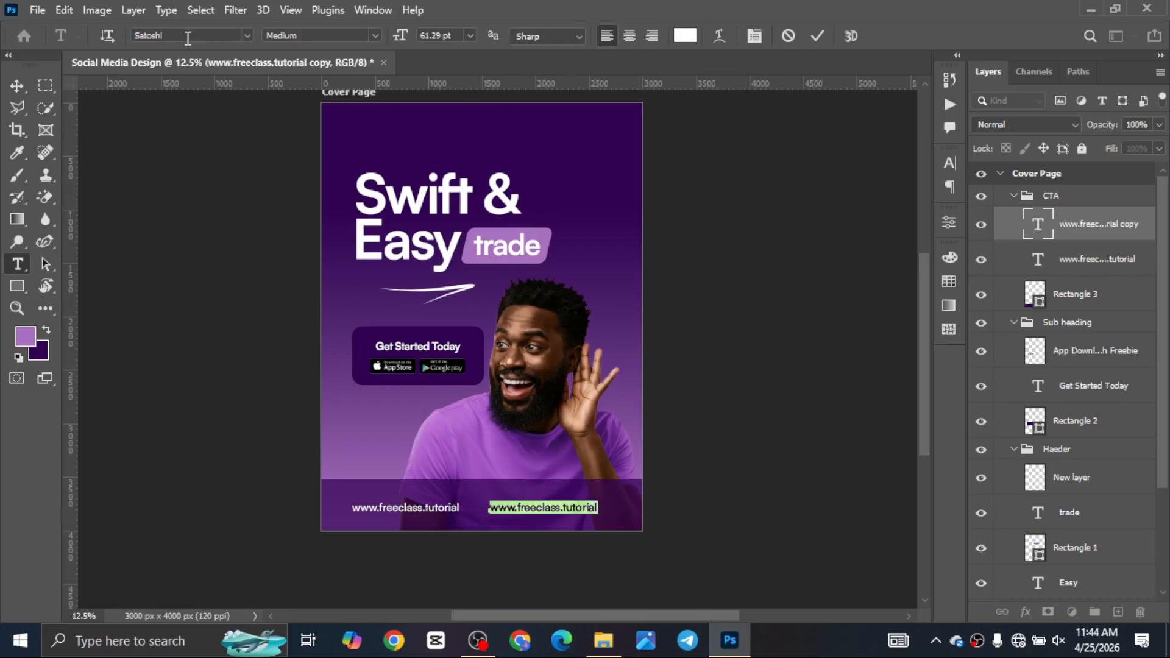
{"action": "left_click", "coordinate": [561, 505]}
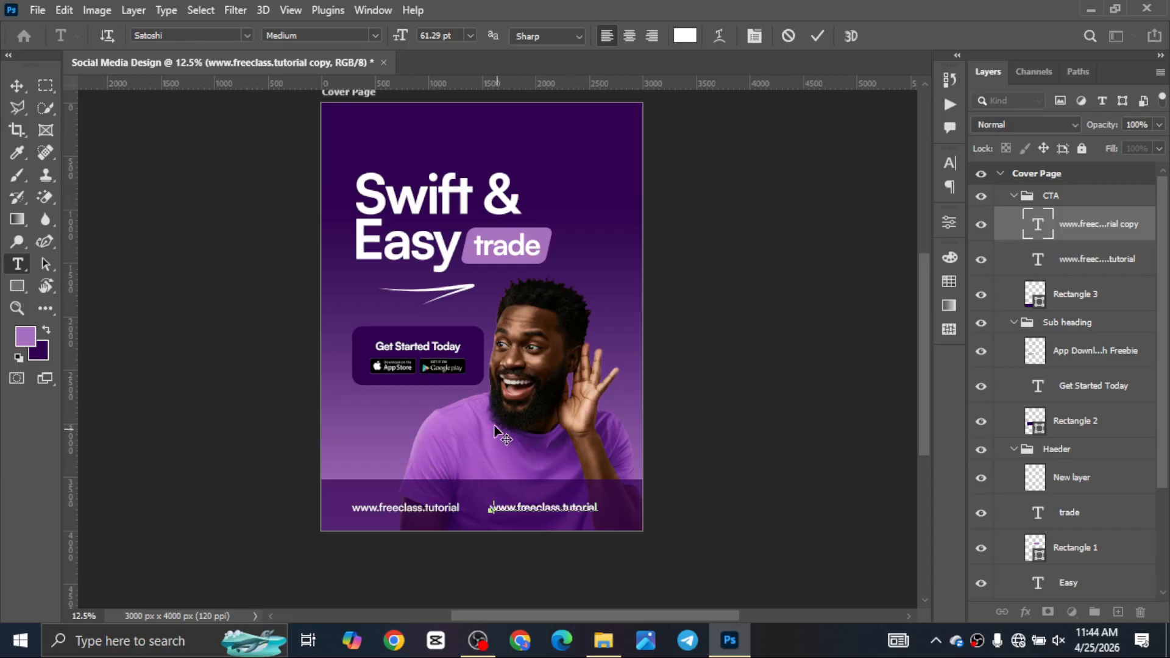
{"action": "key", "text": "BackSpace"}
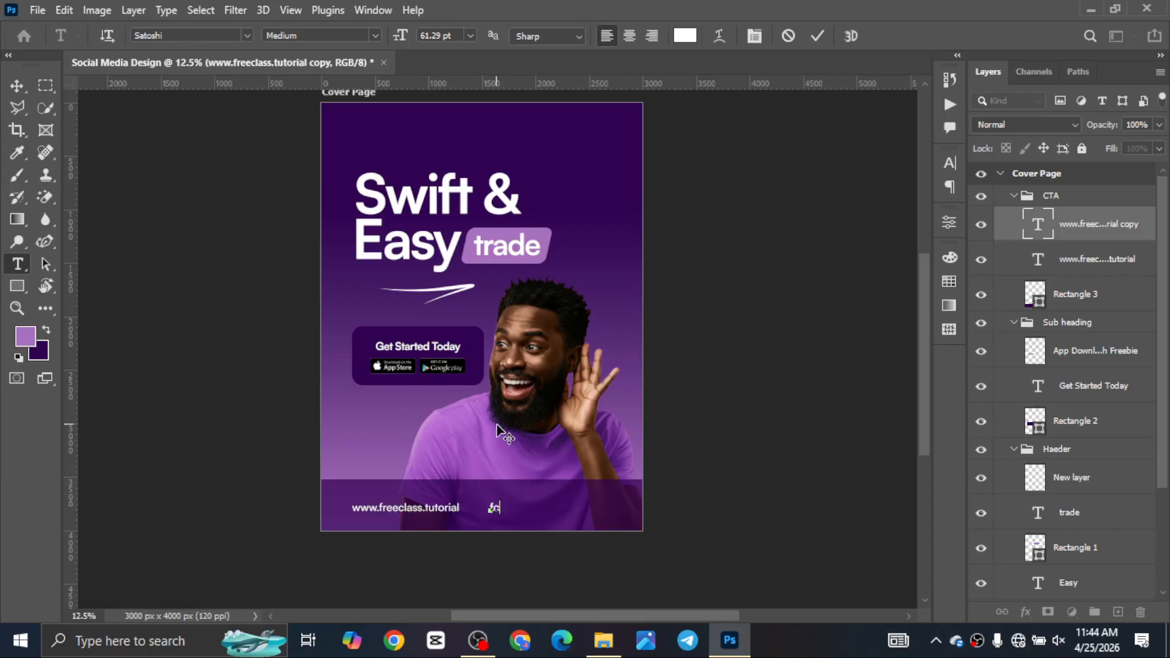
{"action": "type", "text": "fcp"}
Step: Turn the "fcp" text into social media icons by setting its font to "font 100 icons 2018"
{"action": "left_click_drag", "start_coordinate": [494, 507], "coordinate": [481, 491]}
{"action": "left_click", "coordinate": [169, 35]}
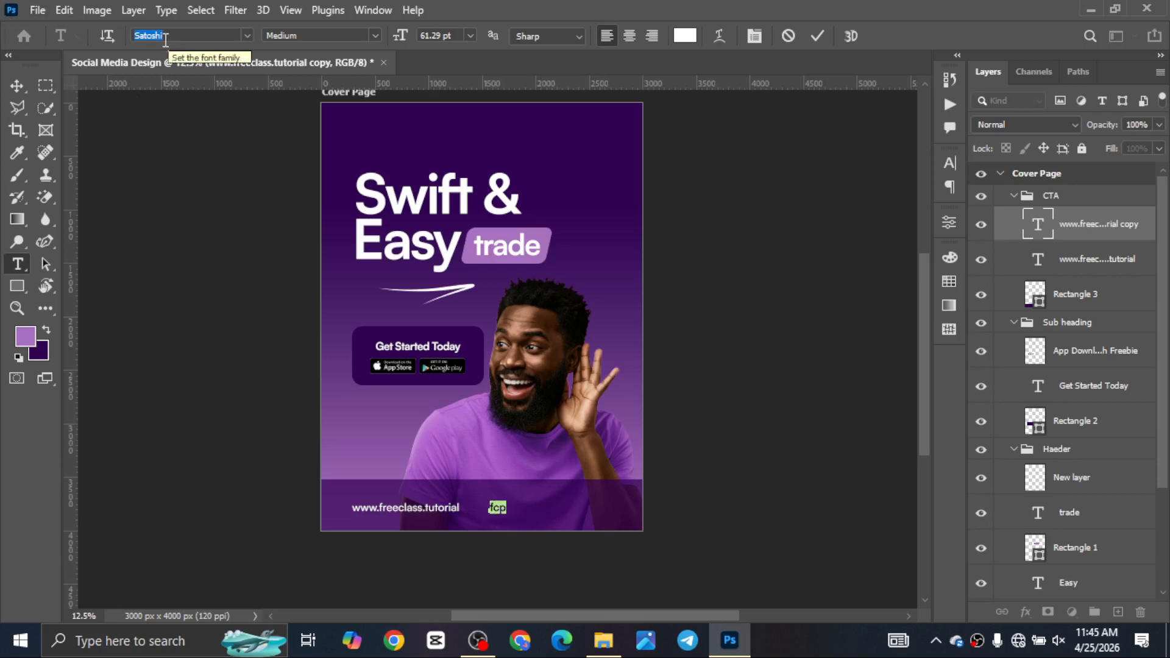
{"action": "type", "text": "100 icons 2018"}
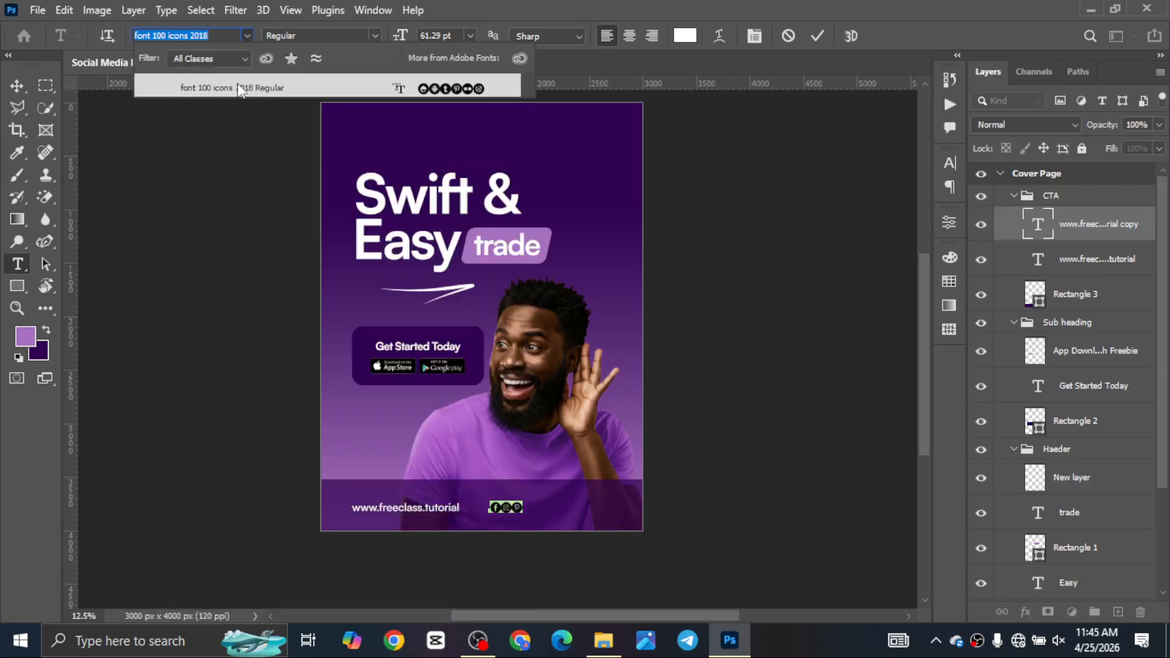
{"action": "left_click", "coordinate": [195, 89]}
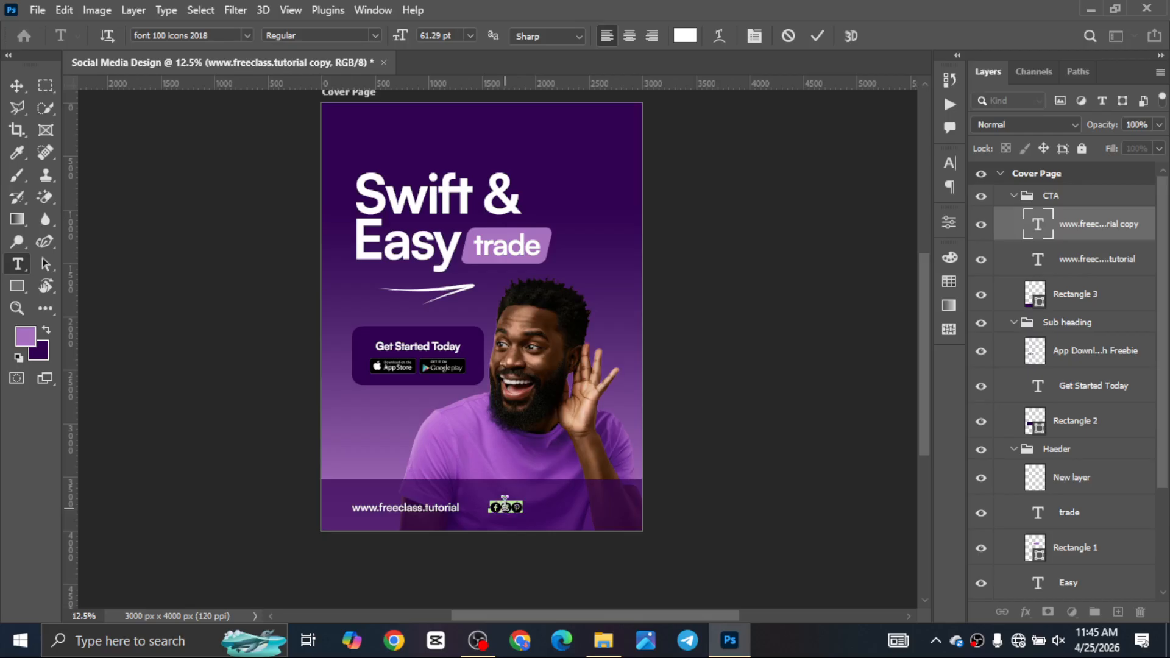
Step: Retype the icon text on the bottom band letter by letter as "fcp" for Facebook, Instagram and Pinterest icons
{"action": "key", "text": "ctrl+plus"}
{"action": "key", "text": "ctrl+plus"}
{"action": "key", "text": "ctrl+plus"}
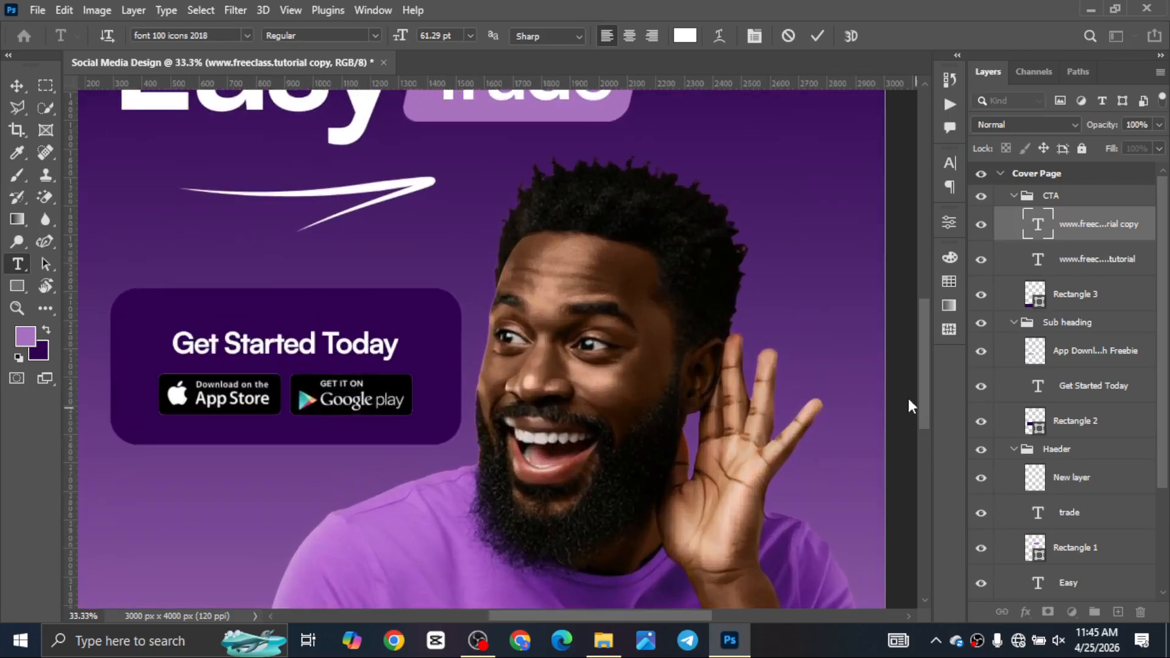
{"action": "left_click_drag", "start_coordinate": [925, 384], "coordinate": [923, 460]}
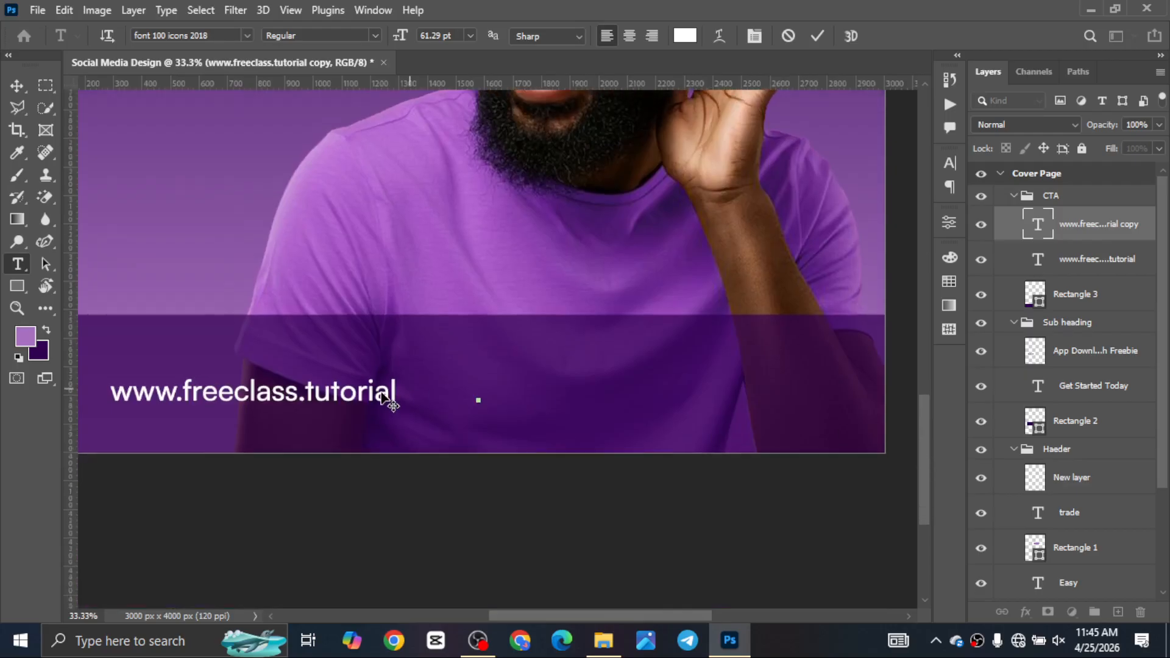
{"action": "left_click", "coordinate": [517, 390]}
{"action": "type", "text": "f"}
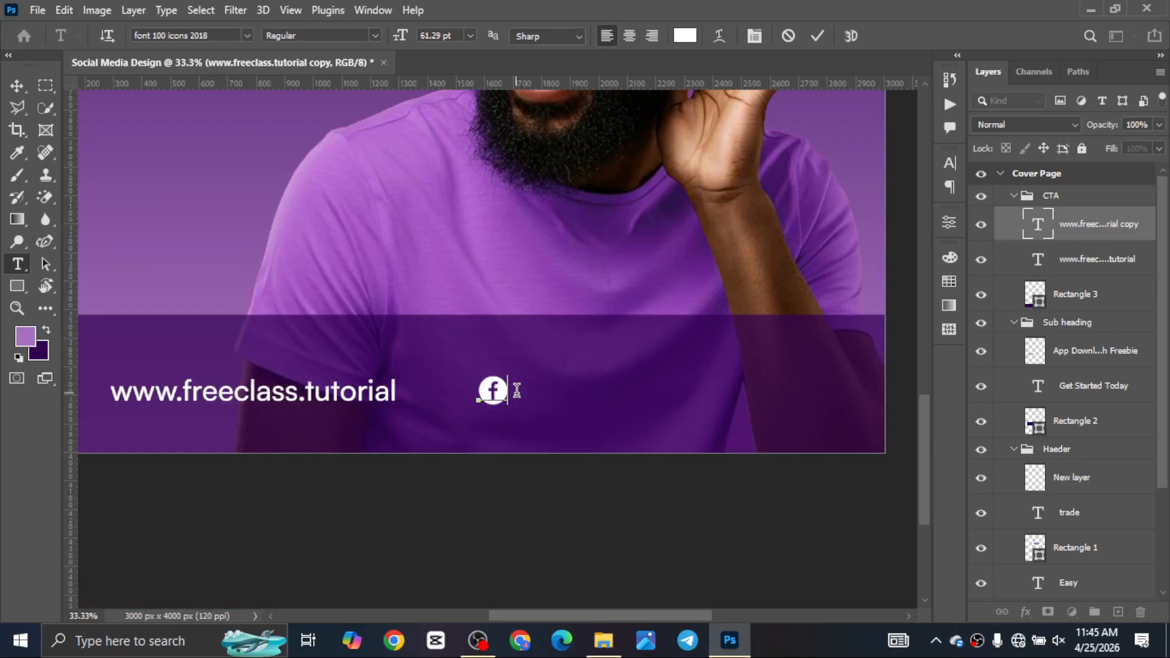
{"action": "type", "text": "i"}
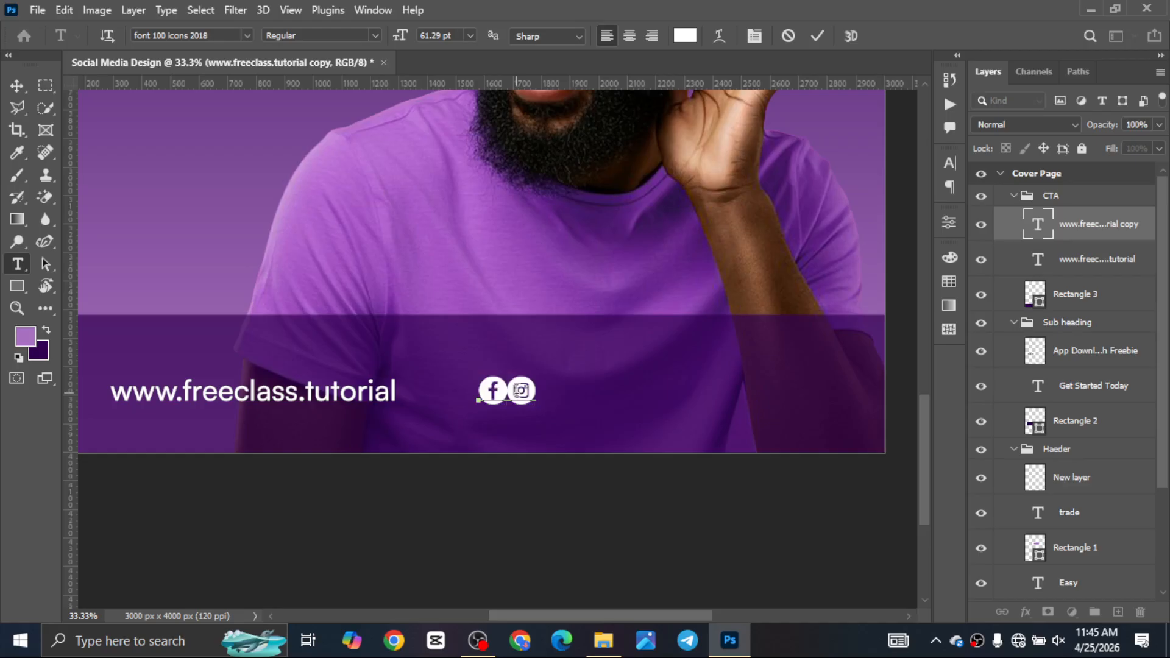
{"action": "type", "text": "p"}
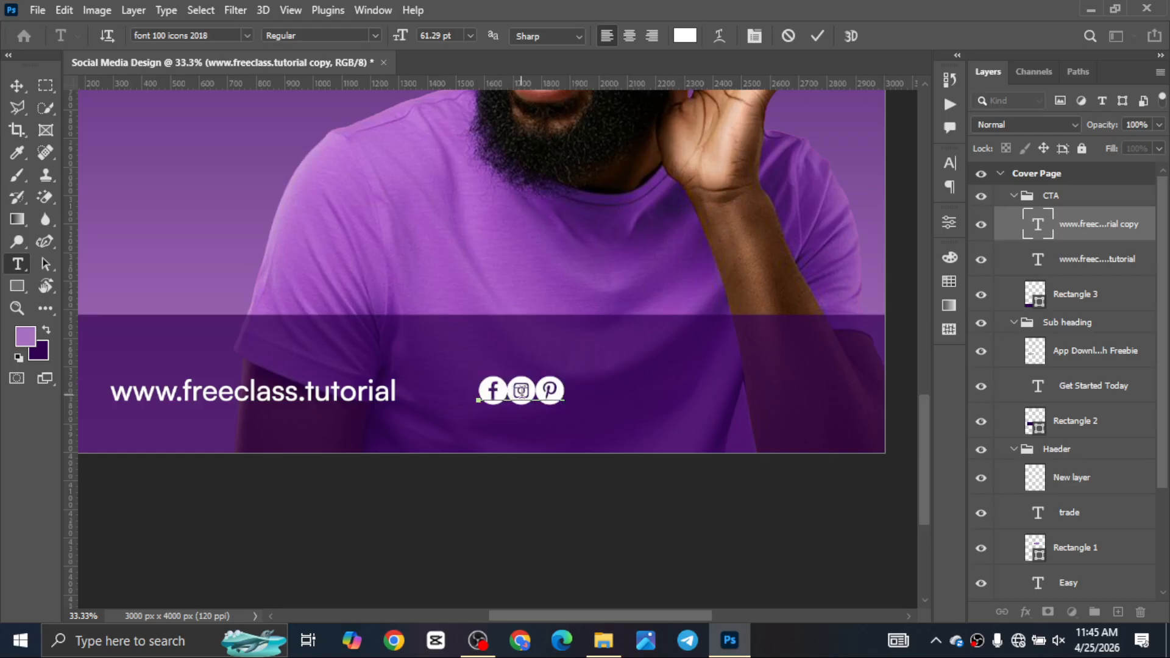
Step: Set the tracking of the three social media icons to 40
{"action": "key", "text": "ctrl+a"}
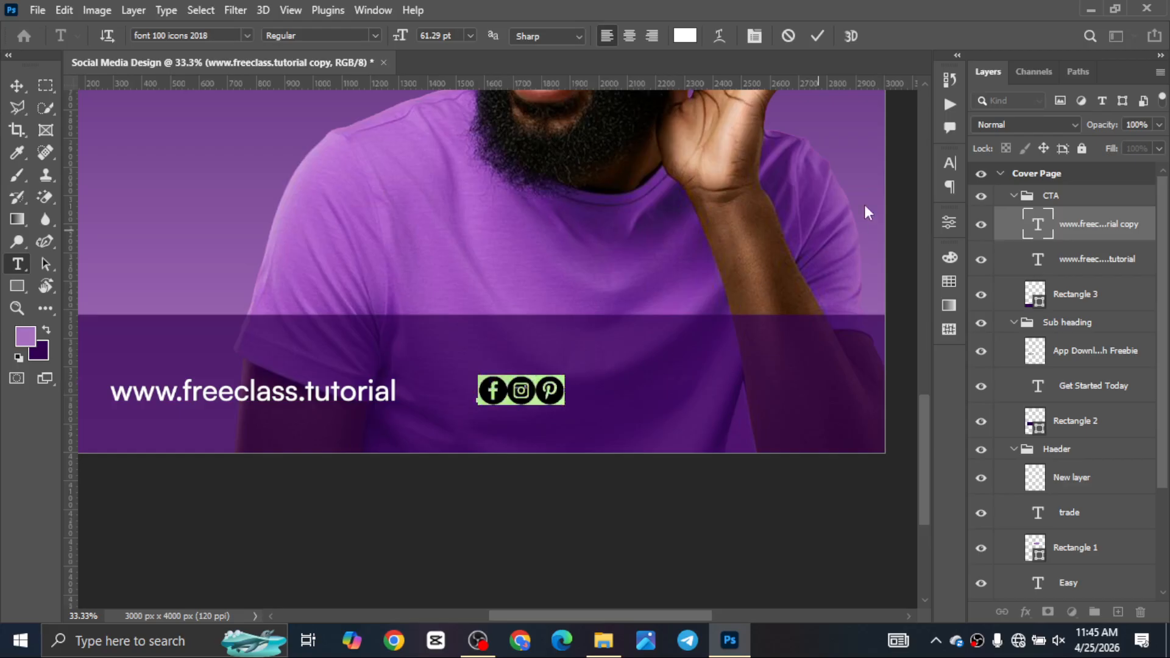
{"action": "left_click", "coordinate": [950, 162]}
{"action": "left_click_drag", "start_coordinate": [859, 225], "coordinate": [863, 226]}
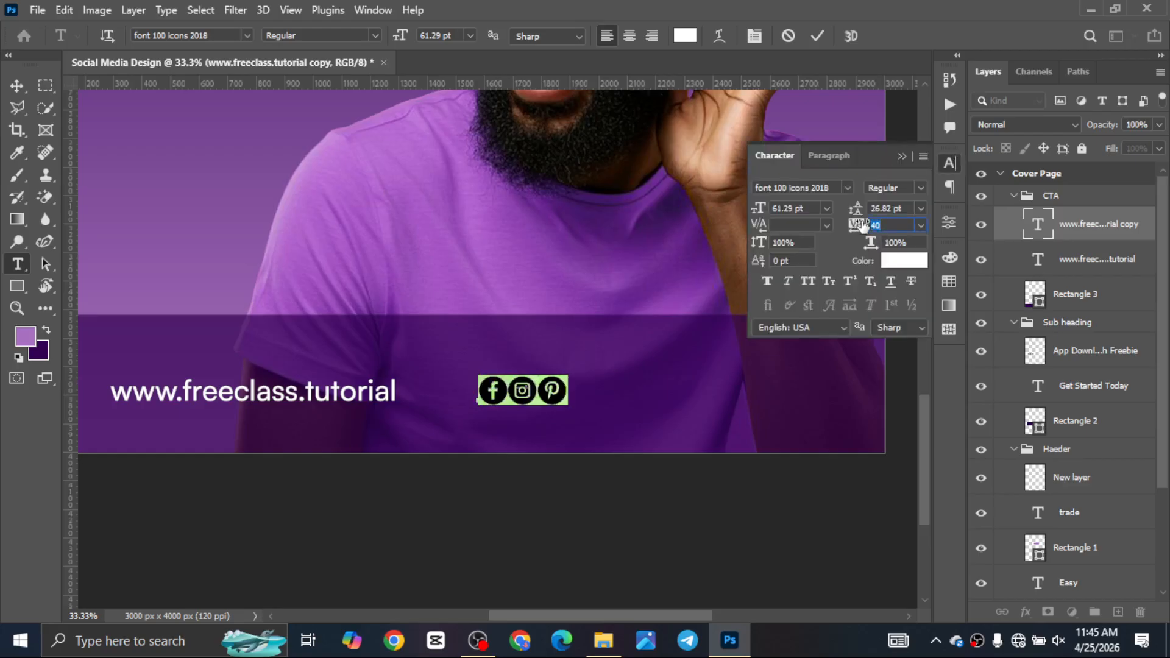
{"action": "left_click", "coordinate": [567, 390]}
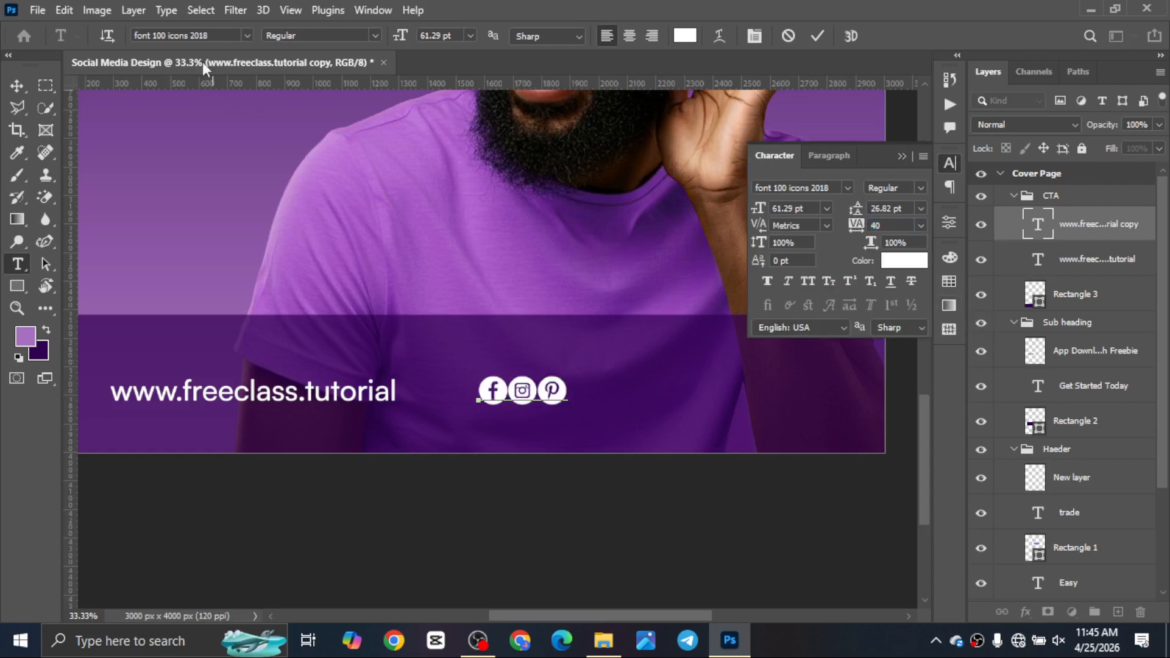
Step: Set the font for new text after the social icons to Satoshi Medium
{"action": "left_click", "coordinate": [206, 37]}
{"action": "type", "text": "stat"}
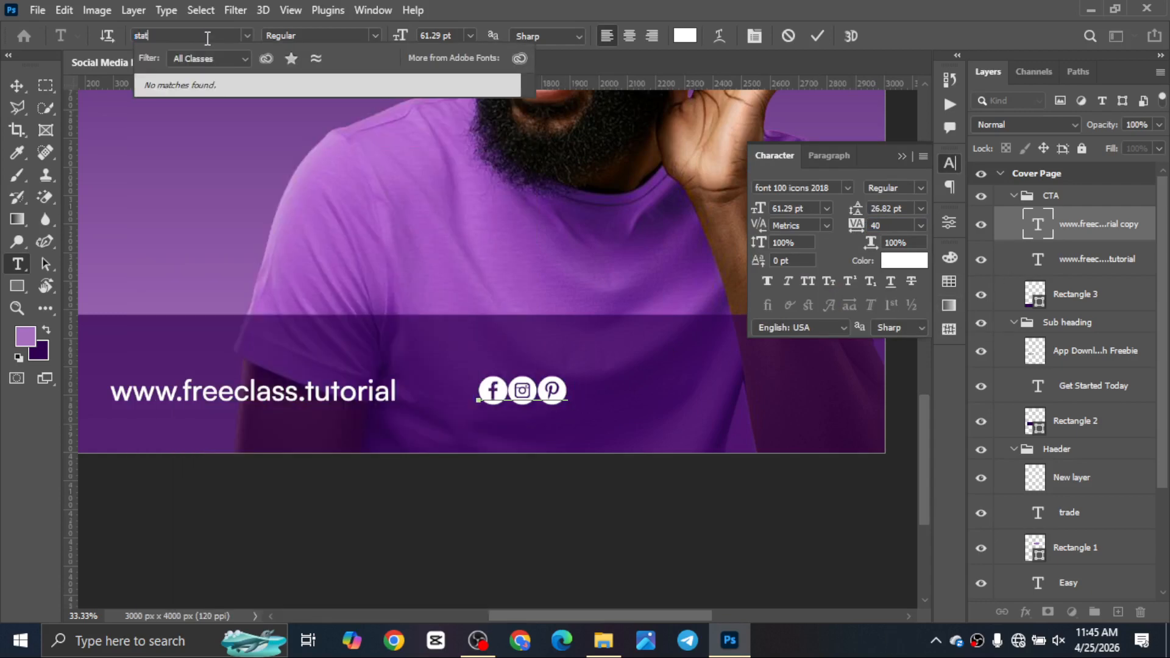
{"action": "type", "text": "oshi"}
{"action": "key", "text": "BackSpace"}
{"action": "key", "text": "BackSpace"}
{"action": "key", "text": "BackSpace"}
{"action": "type", "text": "atosh"}
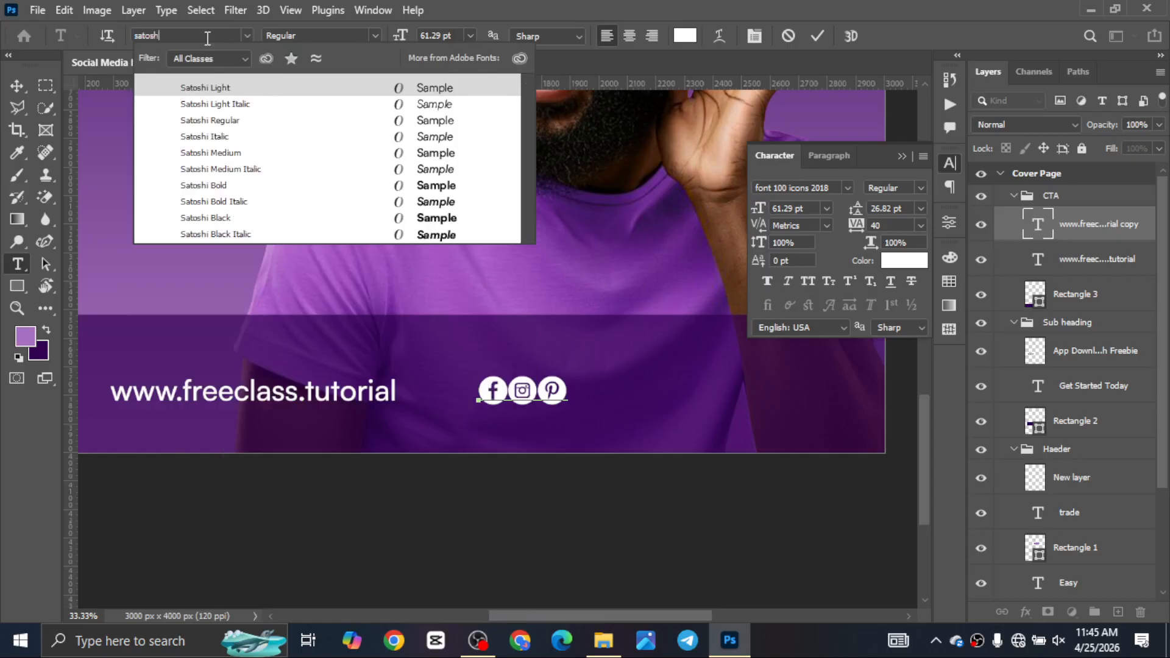
{"action": "type", "text": "i med"}
{"action": "key", "text": "Return"}
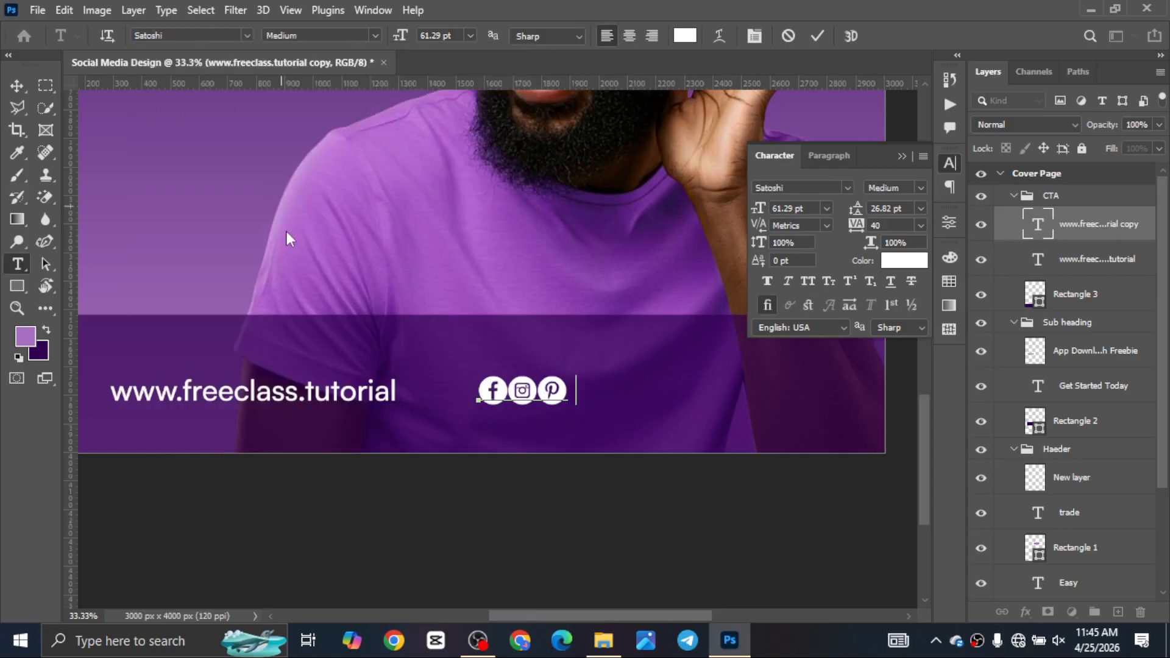
Step: Add the handle "freetutorial" after the social icons and finish editing the text
{"action": "type", "text": "free"}
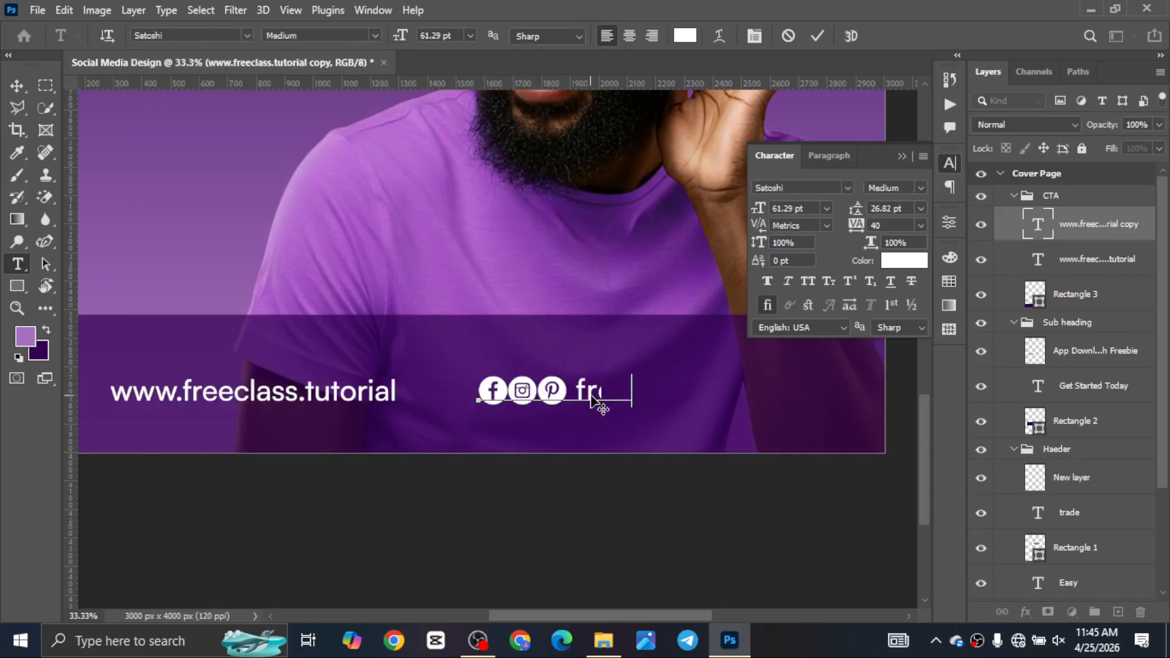
{"action": "type", "text": "turo "}
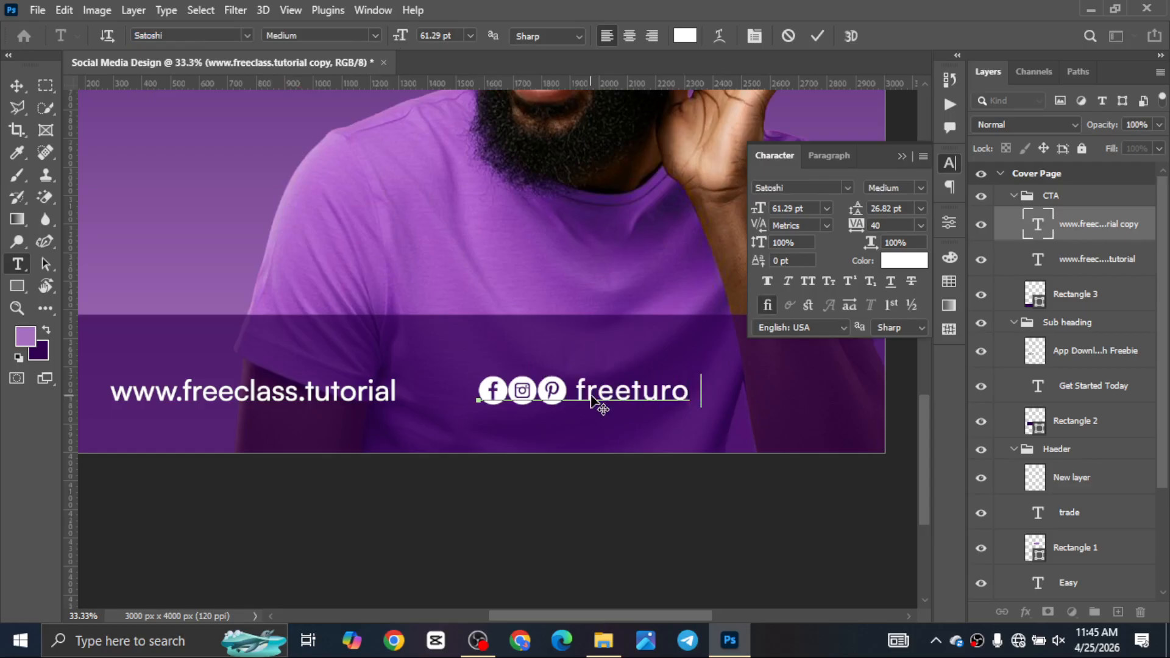
{"action": "type", "text": "rial"}
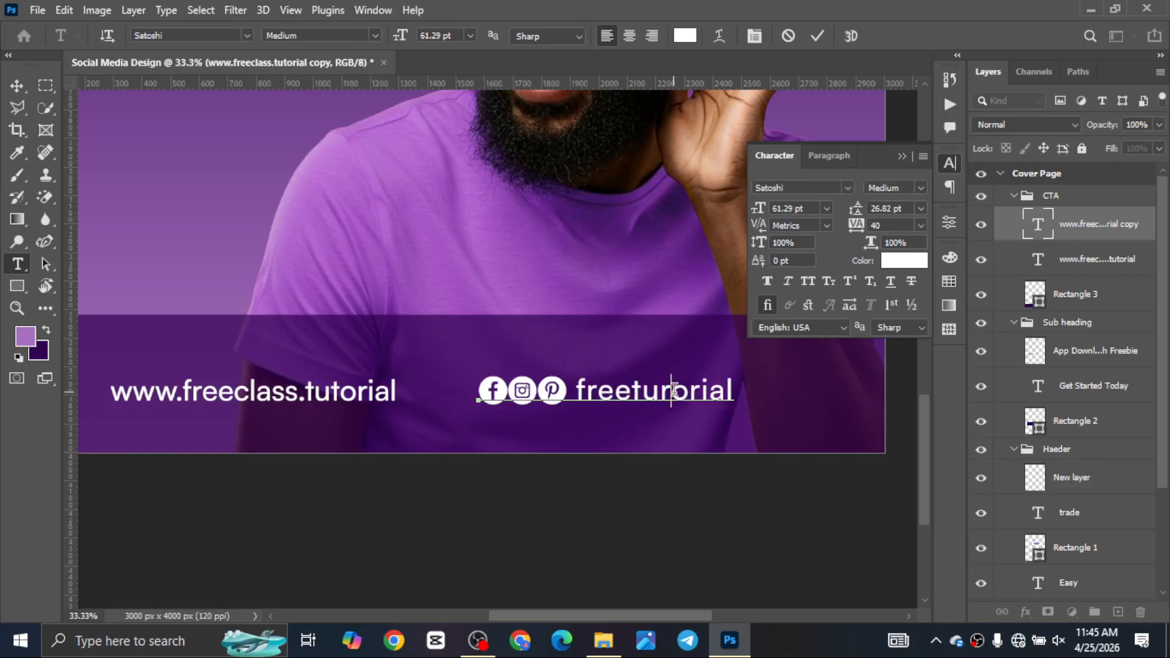
{"action": "key", "text": "BackSpace"}
{"action": "type", "text": "t"}
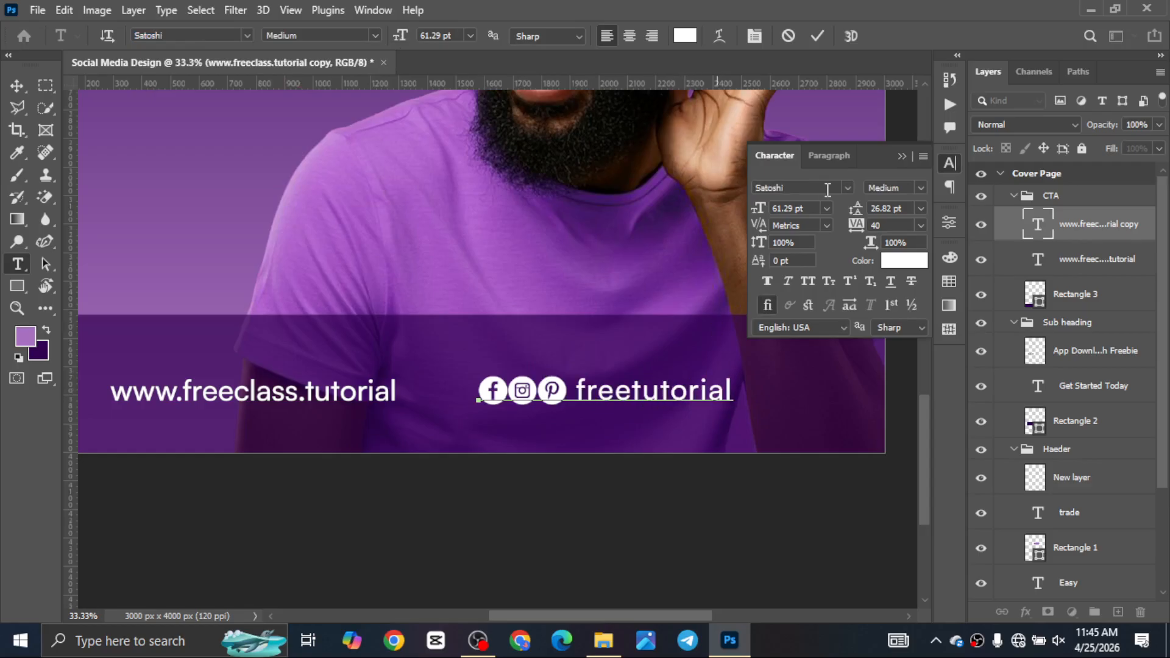
{"action": "left_click", "coordinate": [902, 156]}
{"action": "left_click", "coordinate": [818, 35]}
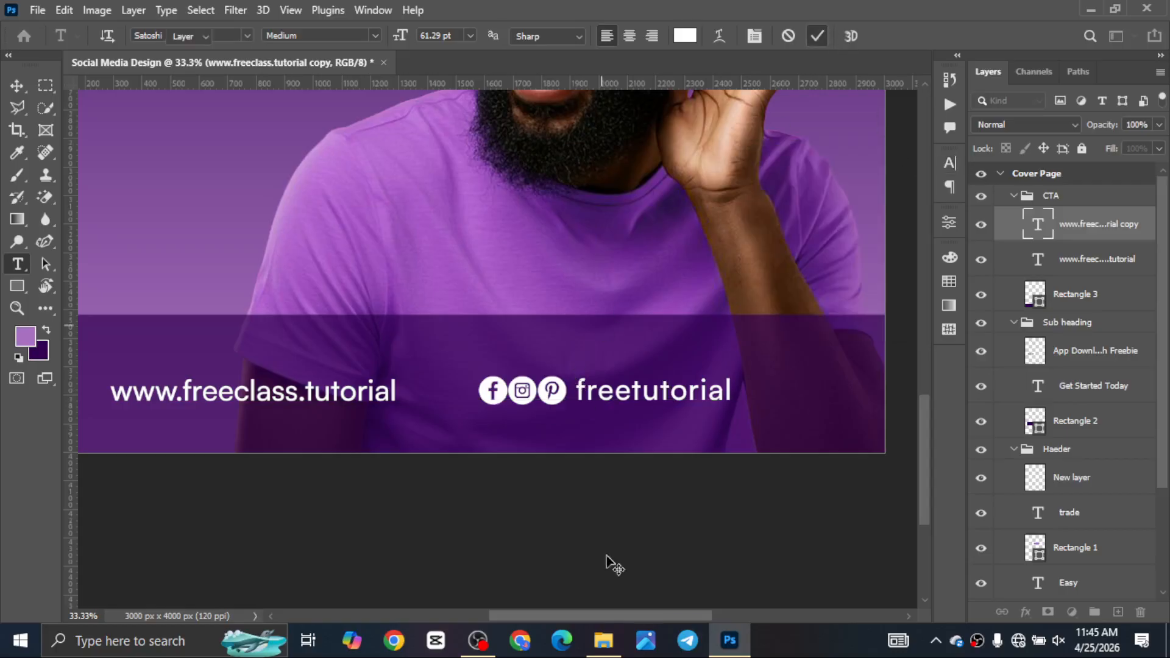
Step: Move the social icons and handle further right along the bottom band, level with the web address
{"action": "key", "text": "v"}
{"action": "key", "text": "ctrl+minus"}
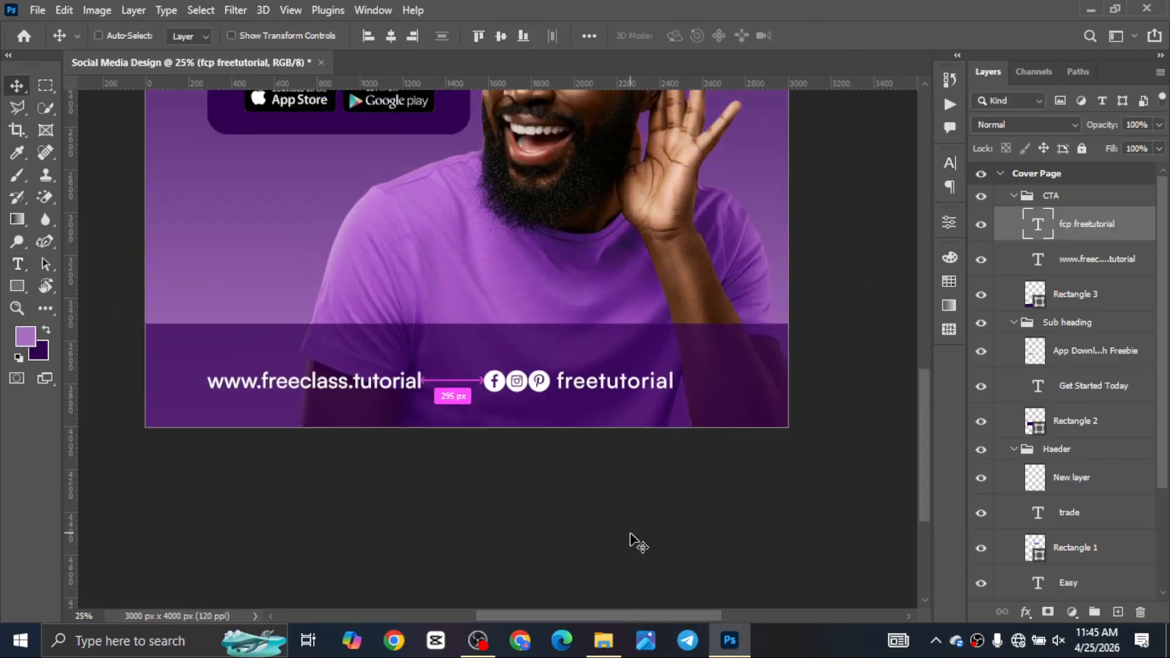
{"action": "key", "text": "ctrl+minus"}
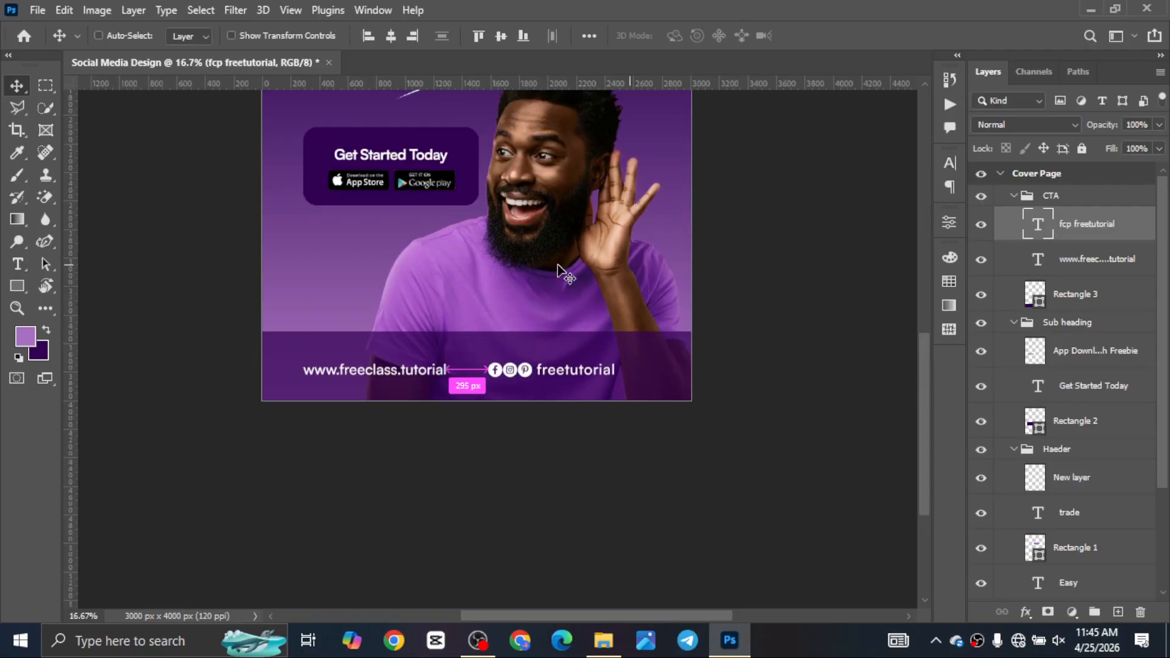
{"action": "scroll", "coordinate": [563, 256], "scroll_direction": "up", "scroll_amount": 3}
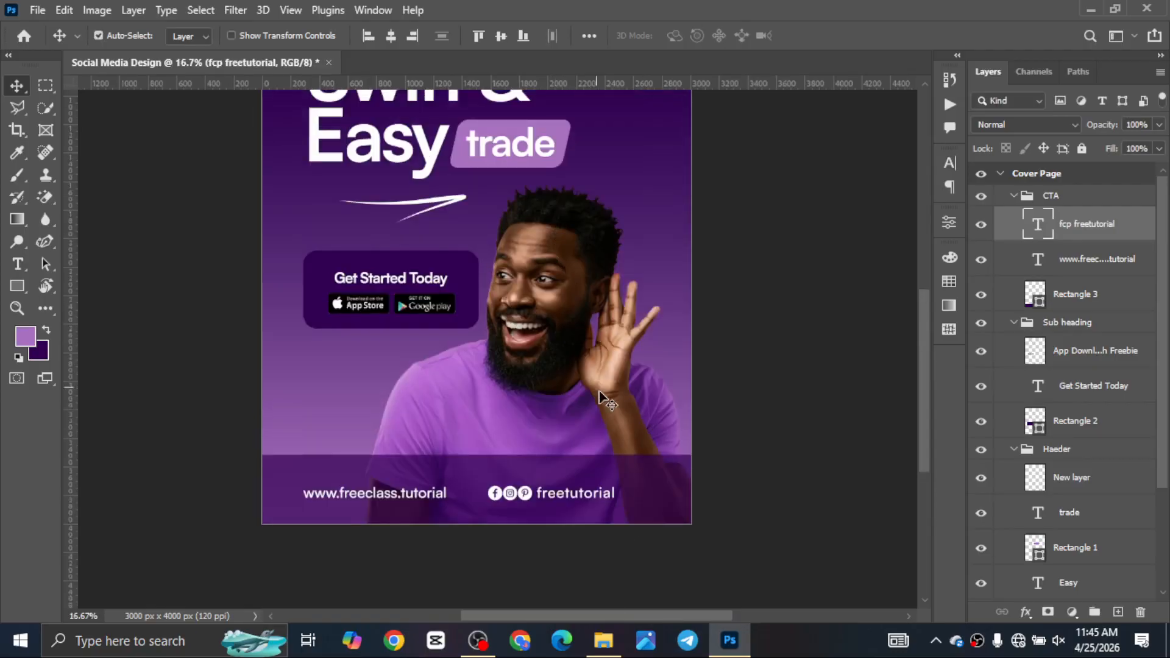
{"action": "left_click_drag", "start_coordinate": [578, 498], "coordinate": [614, 506]}
{"action": "scroll", "coordinate": [615, 512], "scroll_direction": "up", "scroll_amount": 1}
{"action": "key", "text": "ctrl"}
{"action": "scroll", "coordinate": [614, 544], "scroll_direction": "down", "scroll_amount": 1}
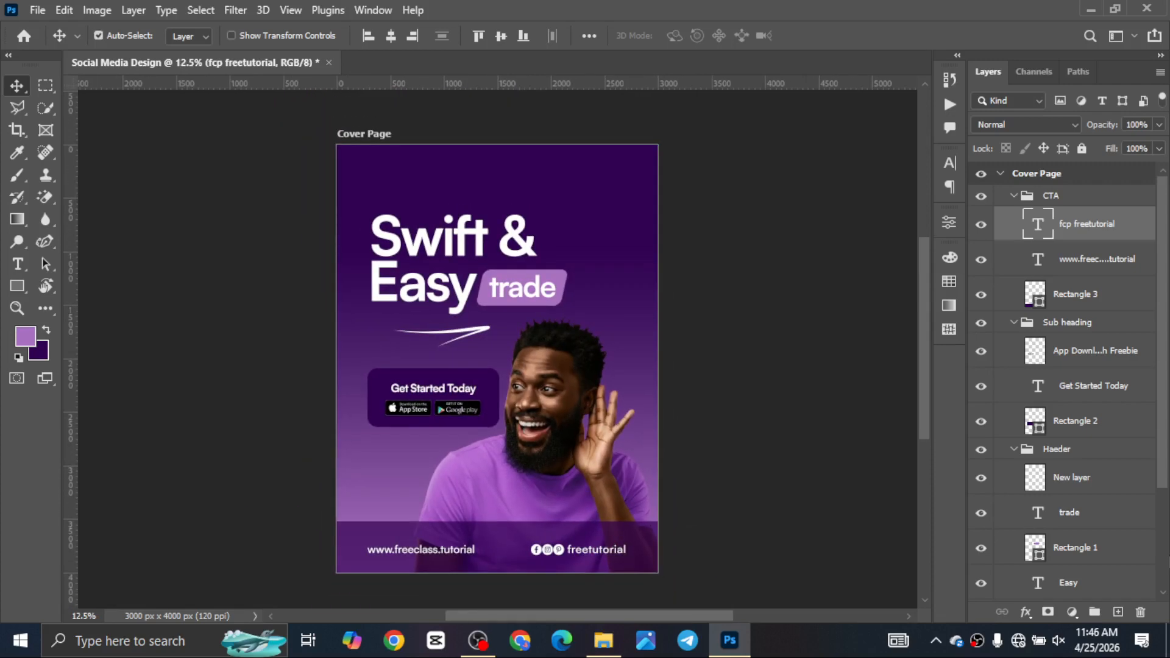
{"action": "scroll", "coordinate": [533, 424], "scroll_direction": "down", "scroll_amount": 1}
{"action": "scroll", "coordinate": [536, 428], "scroll_direction": "up", "scroll_amount": 1}
{"action": "scroll", "coordinate": [541, 433], "scroll_direction": "down", "scroll_amount": 1}
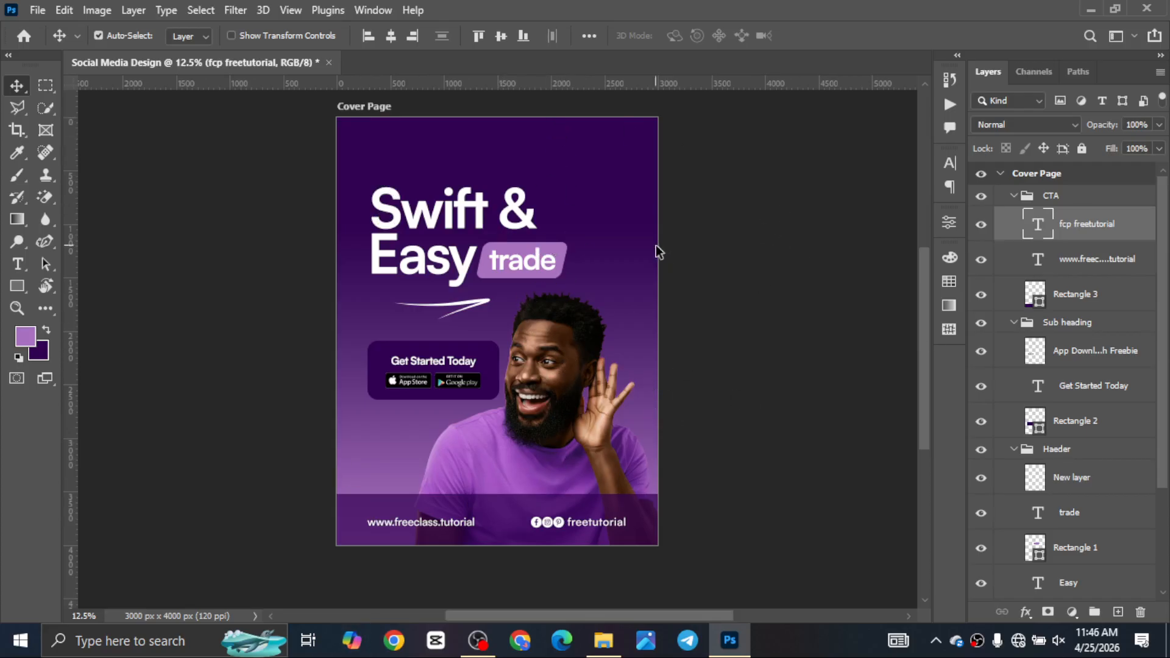
Step: Add a new layer directly above the rectangle behind "trade", with the Curvature Pen Tool active
{"action": "left_click", "coordinate": [564, 253]}
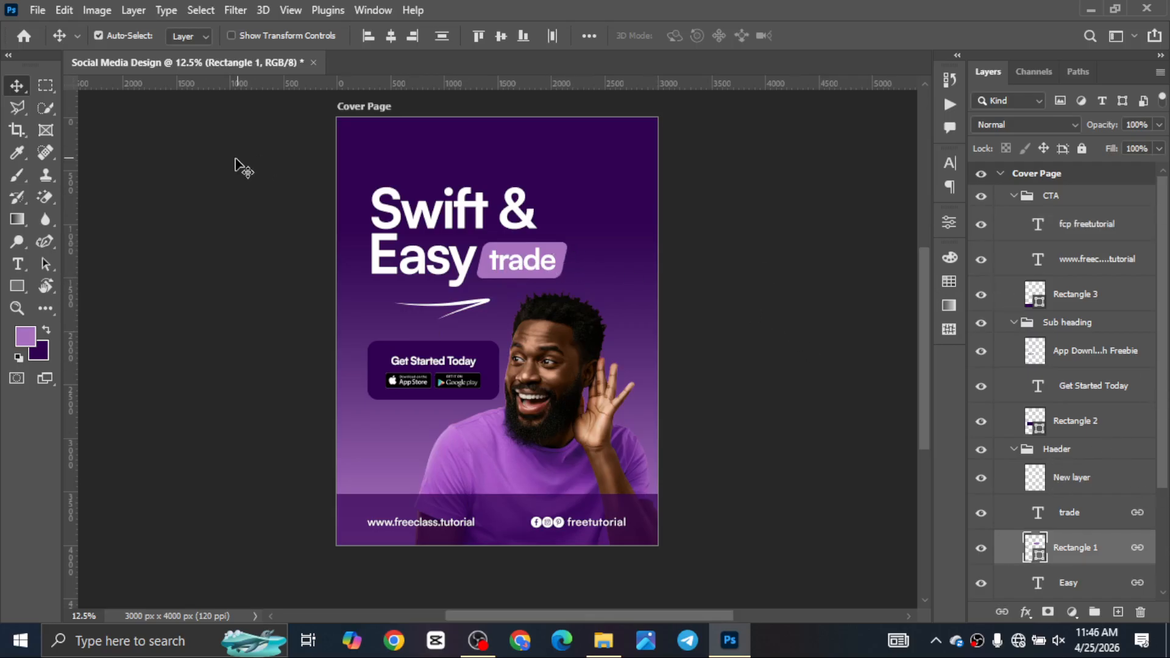
{"action": "left_click", "coordinate": [46, 241]}
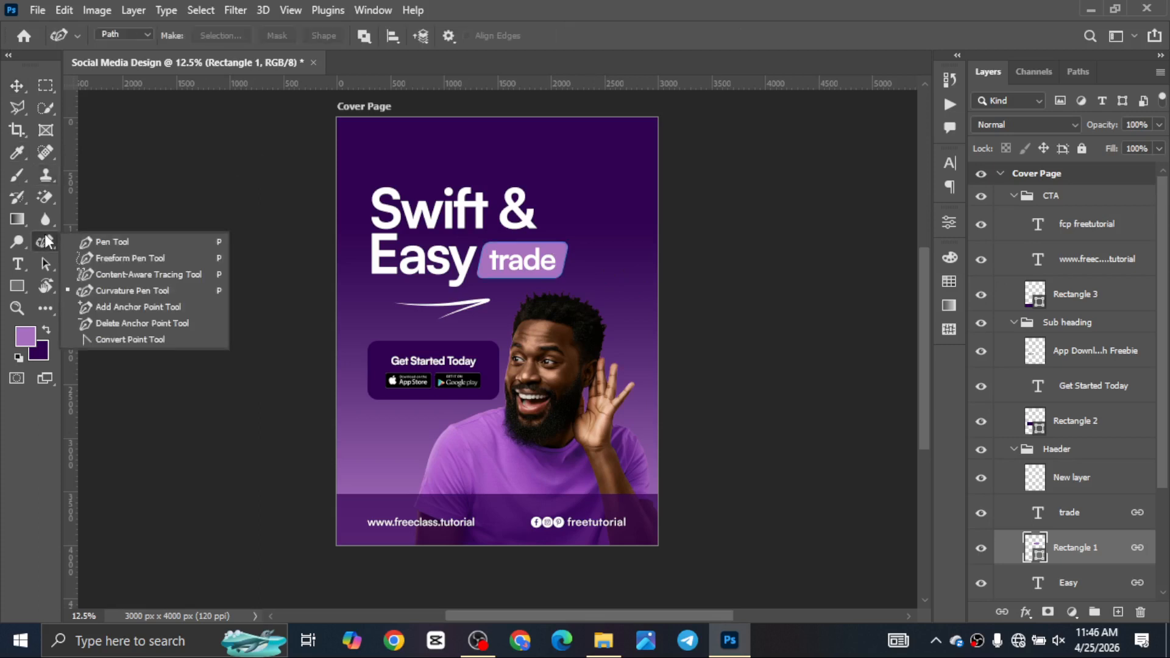
{"action": "left_click", "coordinate": [122, 290]}
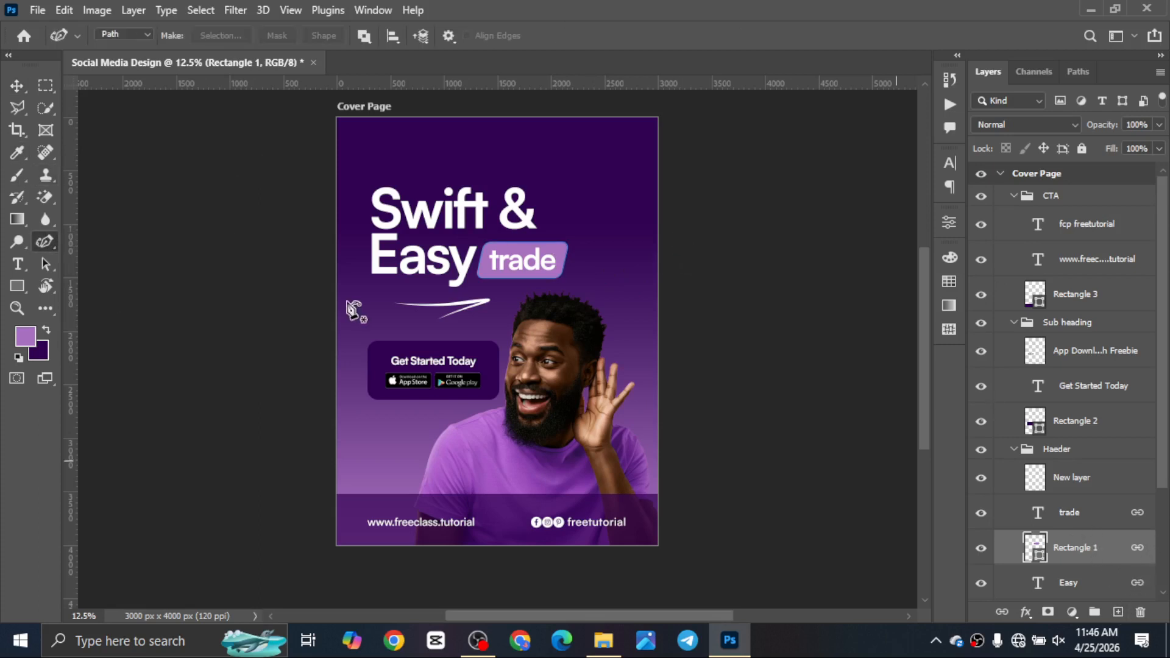
{"action": "left_click", "coordinate": [1117, 612]}
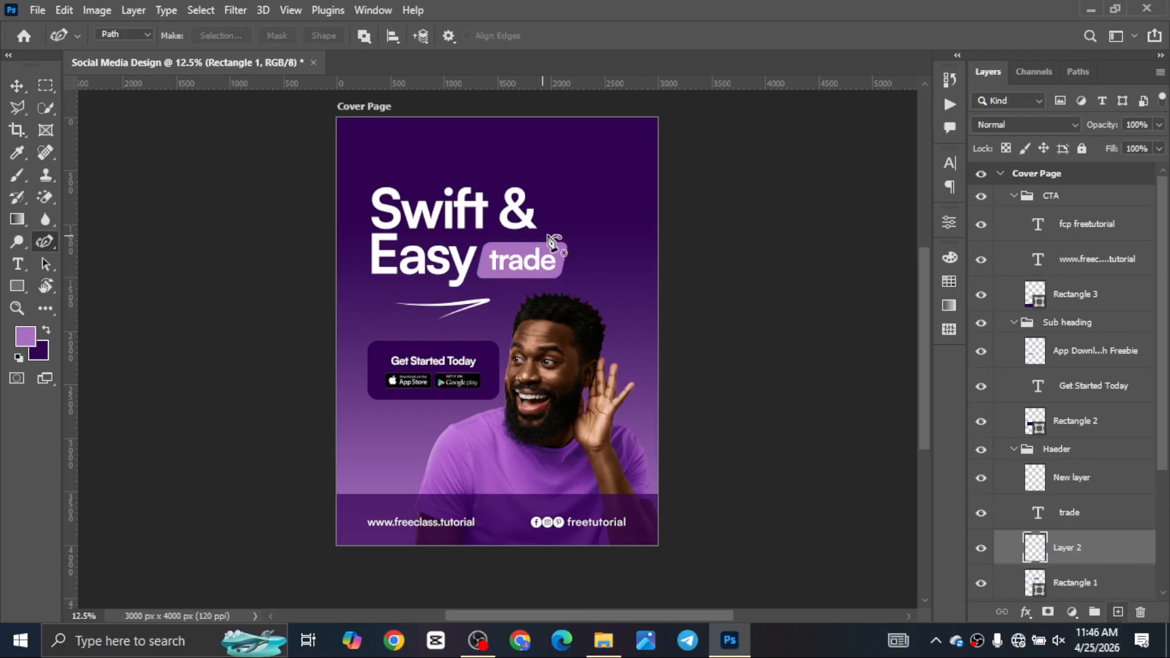
Step: Draw a closed four-point rounded path around "trade" with the Curvature Pen and convert it into a filled shape
{"action": "left_click", "coordinate": [561, 220]}
{"action": "left_click", "coordinate": [481, 298]}
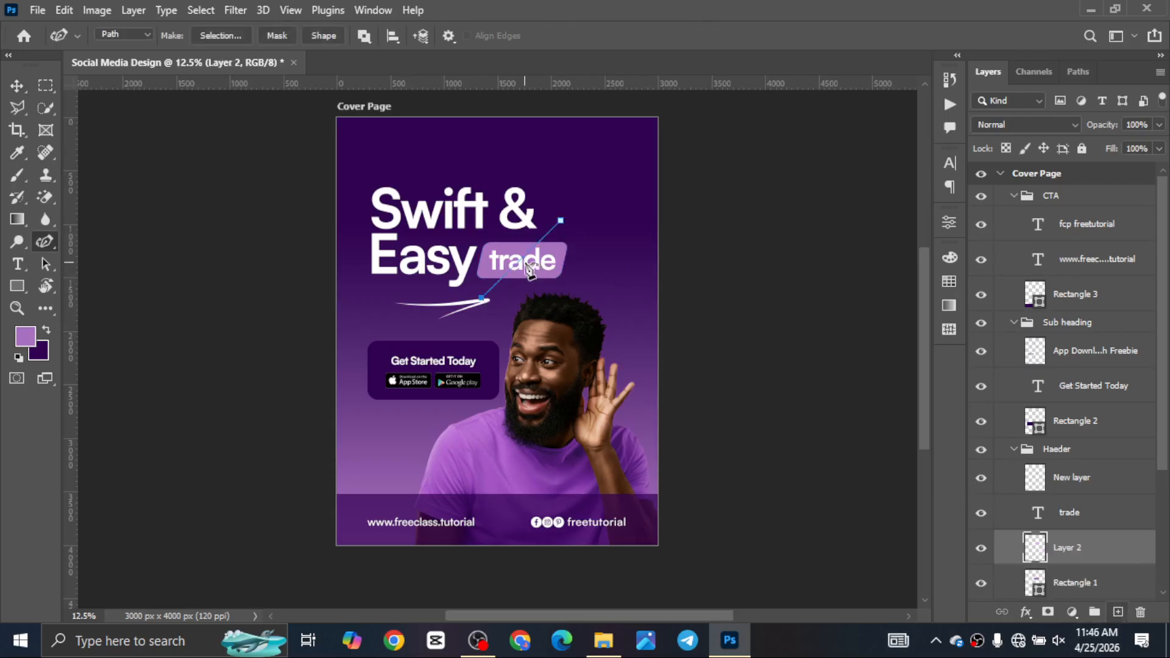
{"action": "left_click", "coordinate": [553, 300]}
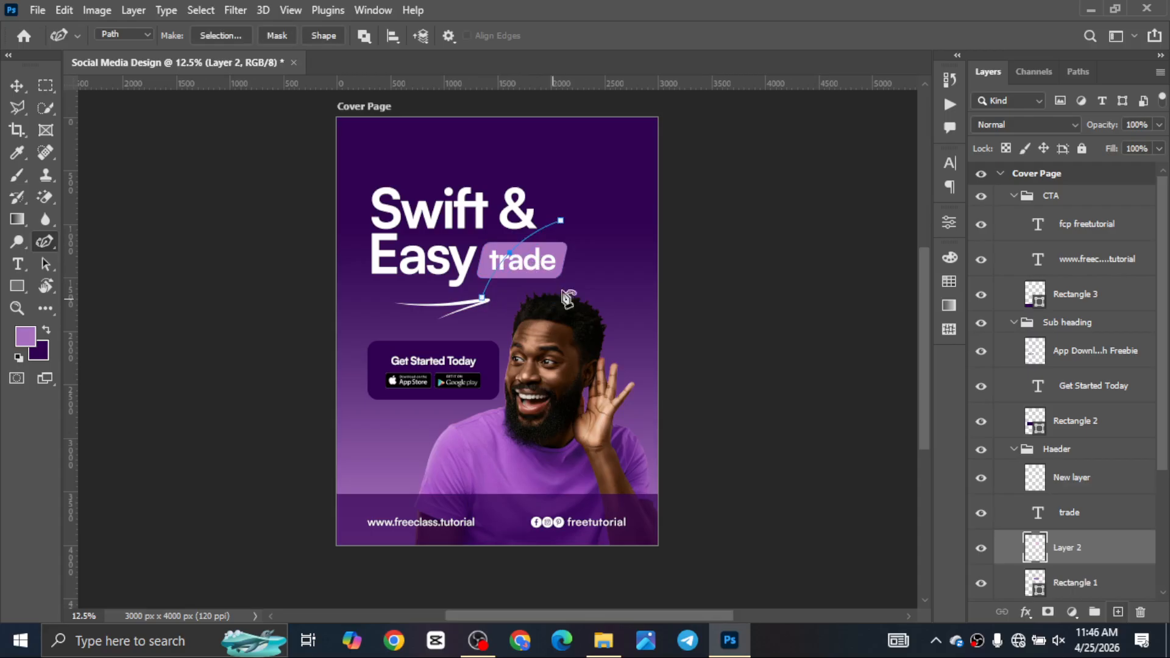
{"action": "left_click", "coordinate": [561, 220]}
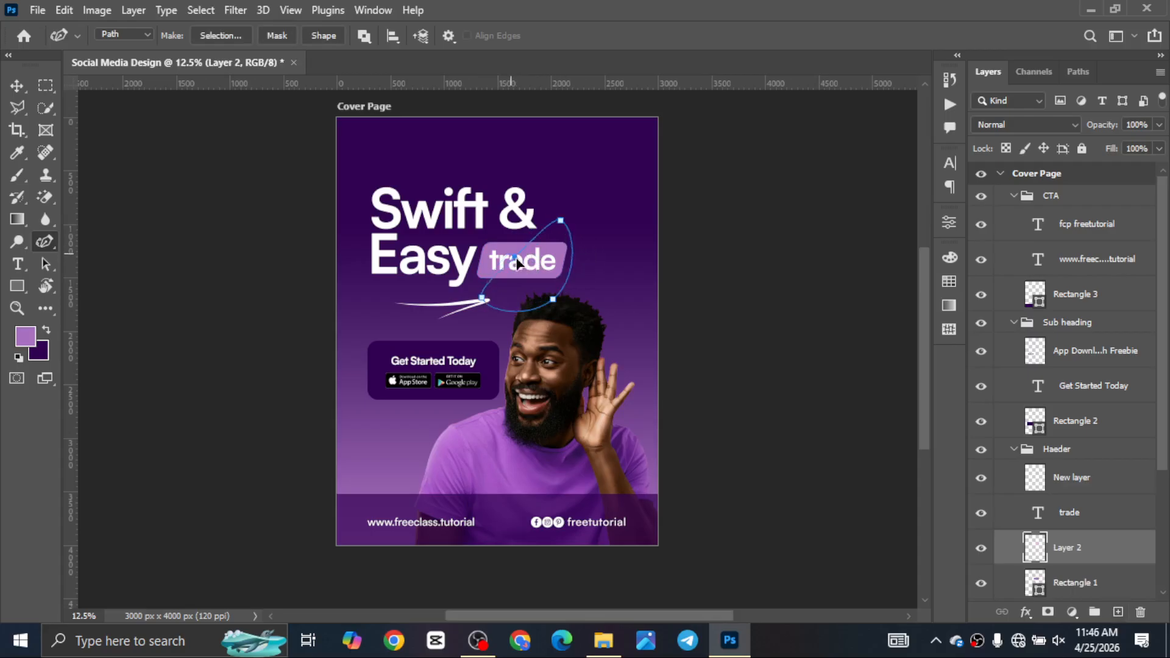
{"action": "left_click_drag", "start_coordinate": [517, 260], "coordinate": [479, 242]}
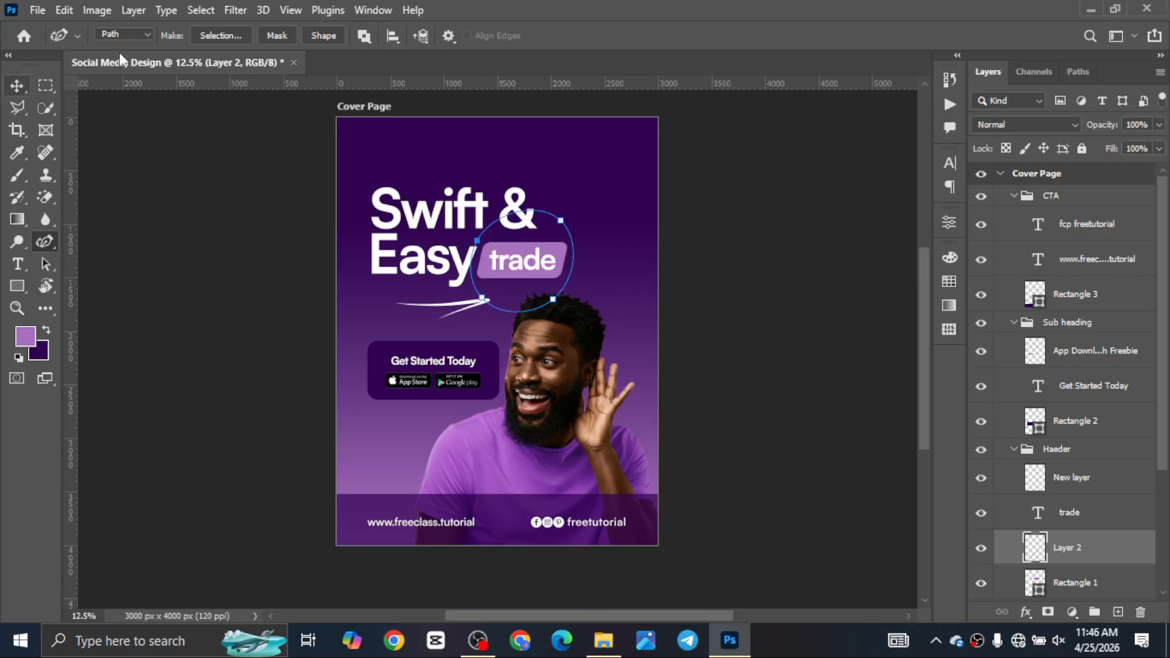
{"action": "left_click", "coordinate": [315, 37]}
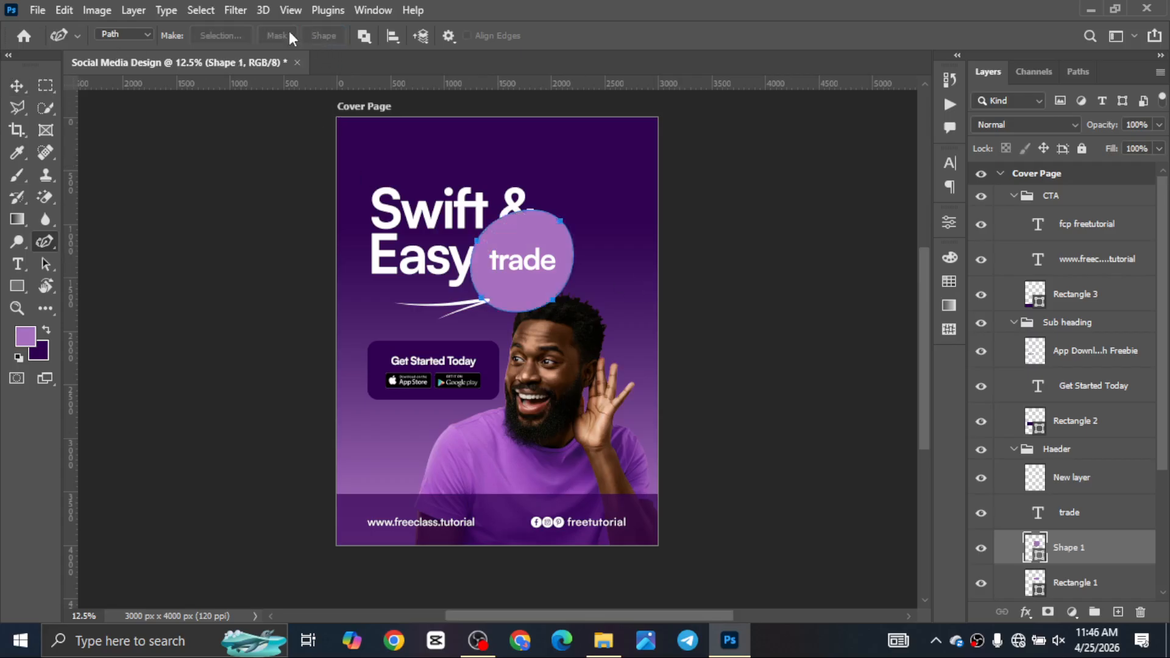
Step: Move the rounded shape slightly right and down from "trade" and change its fill to white (ffffff)
{"action": "left_click", "coordinate": [9, 74]}
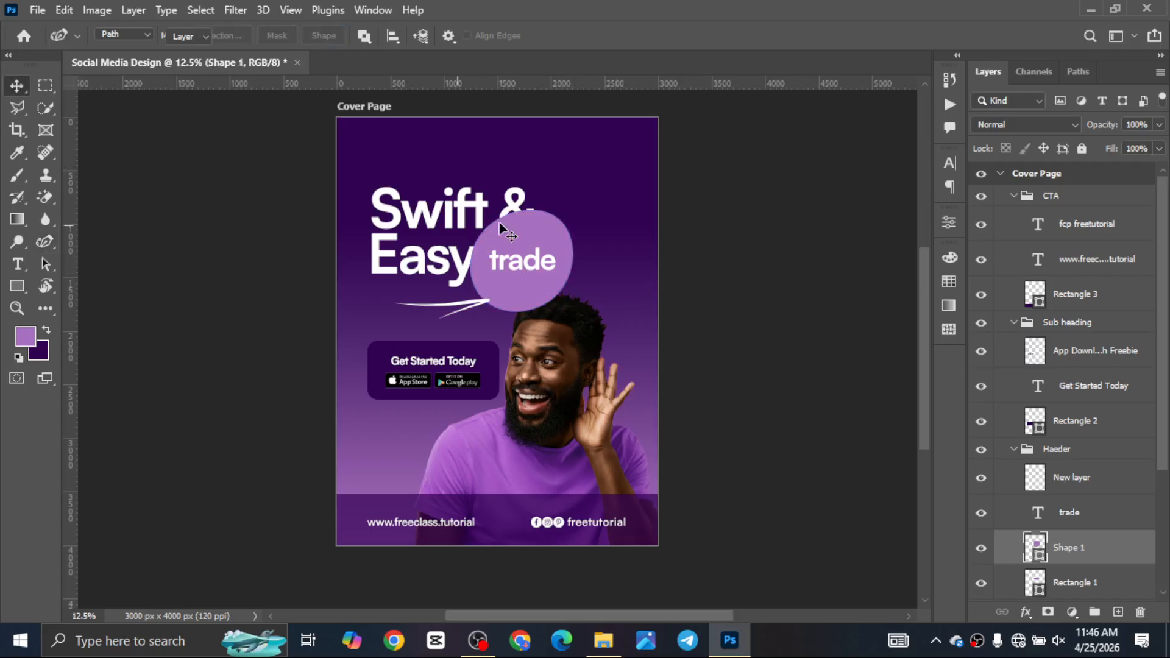
{"action": "left_click_drag", "start_coordinate": [522, 237], "coordinate": [551, 241]}
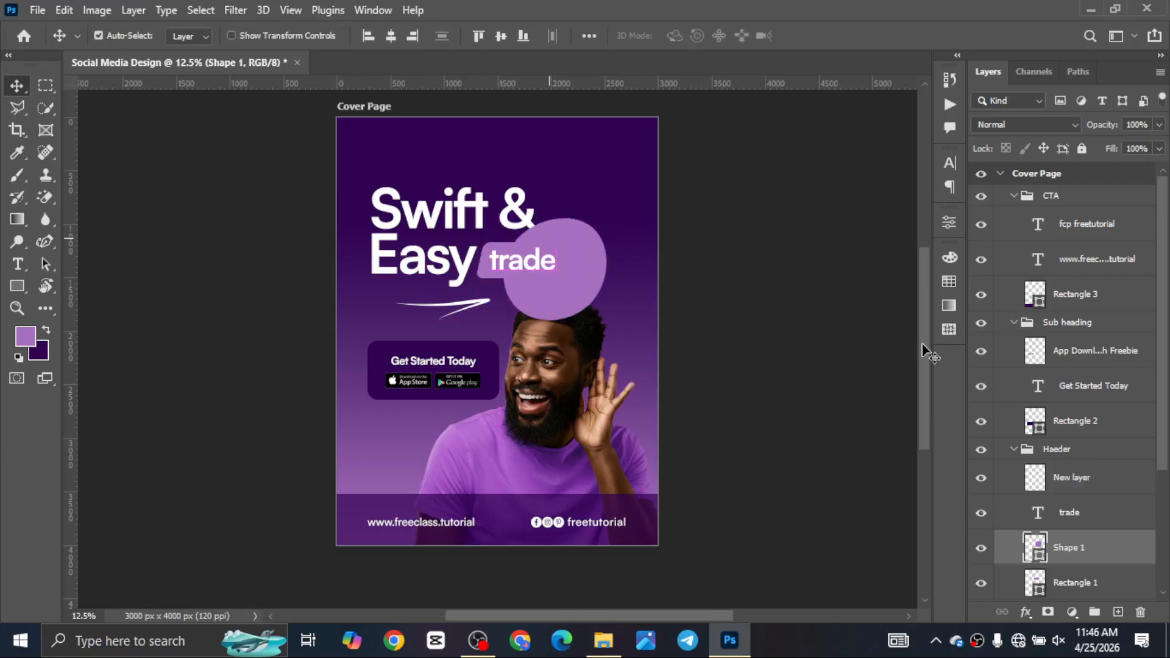
{"action": "double_click", "coordinate": [1043, 546]}
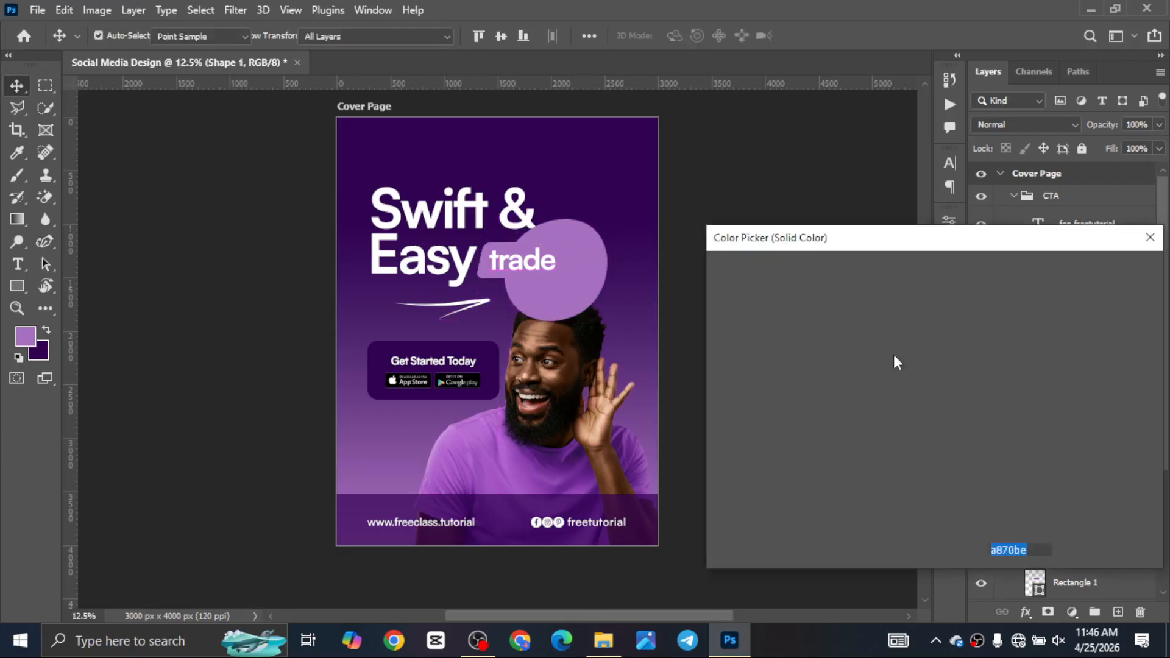
{"action": "left_click", "coordinate": [718, 279]}
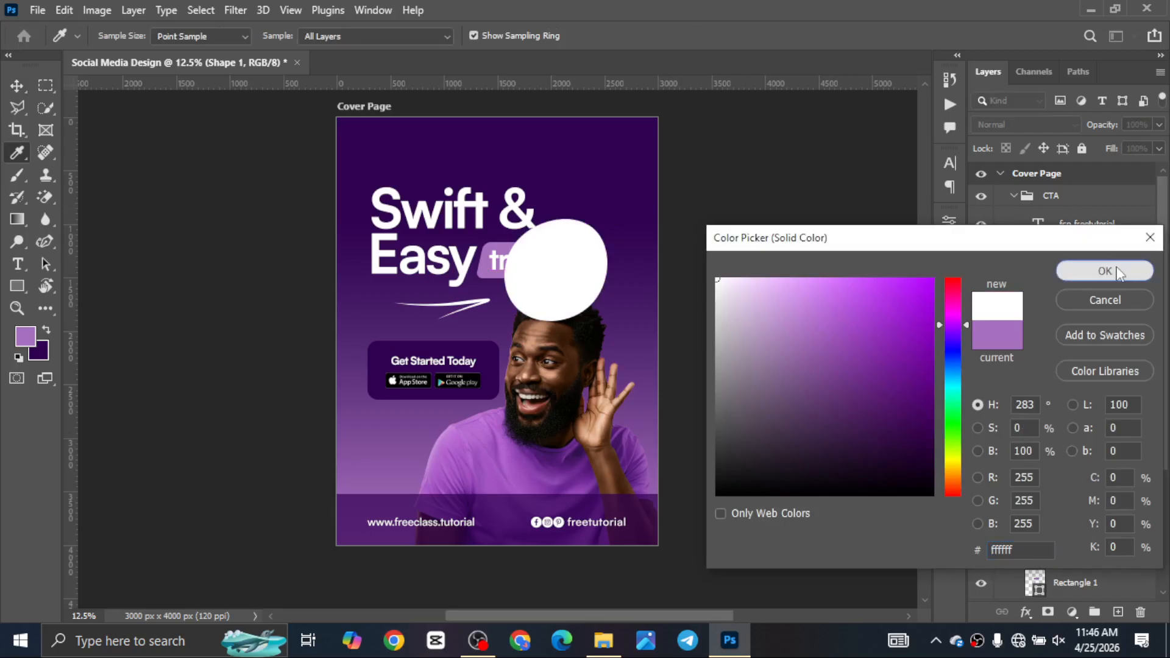
{"action": "left_click", "coordinate": [1119, 270]}
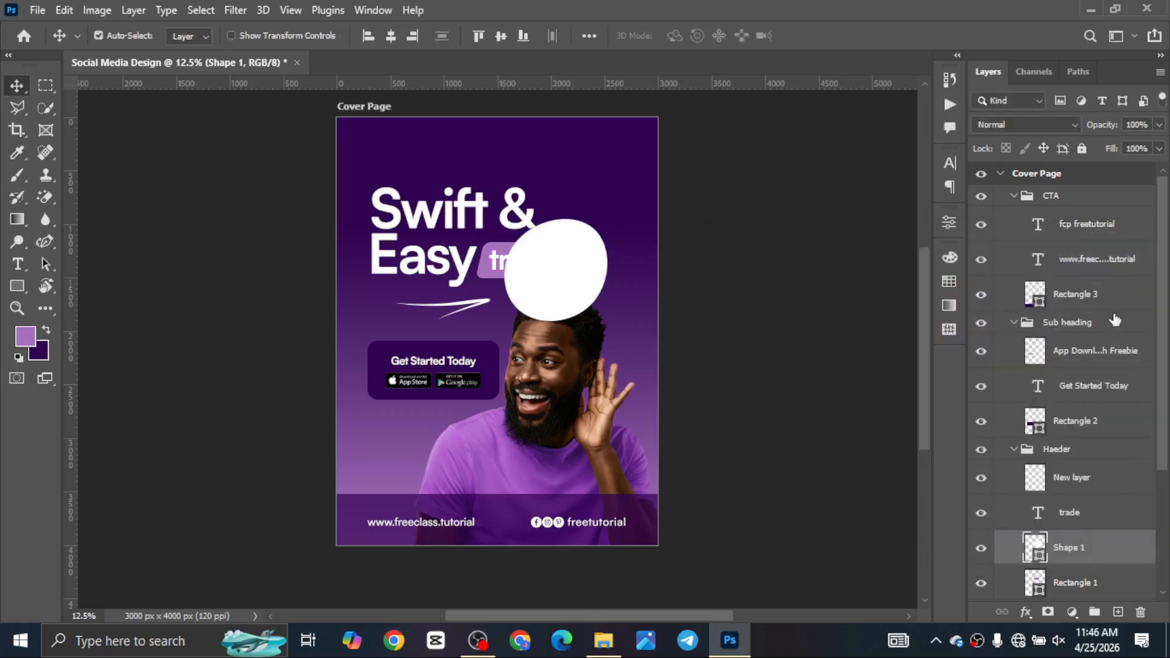
Step: Add a layer mask to the white rounded shape and set up a large black brush with 0% hardness
{"action": "left_click", "coordinate": [1048, 613]}
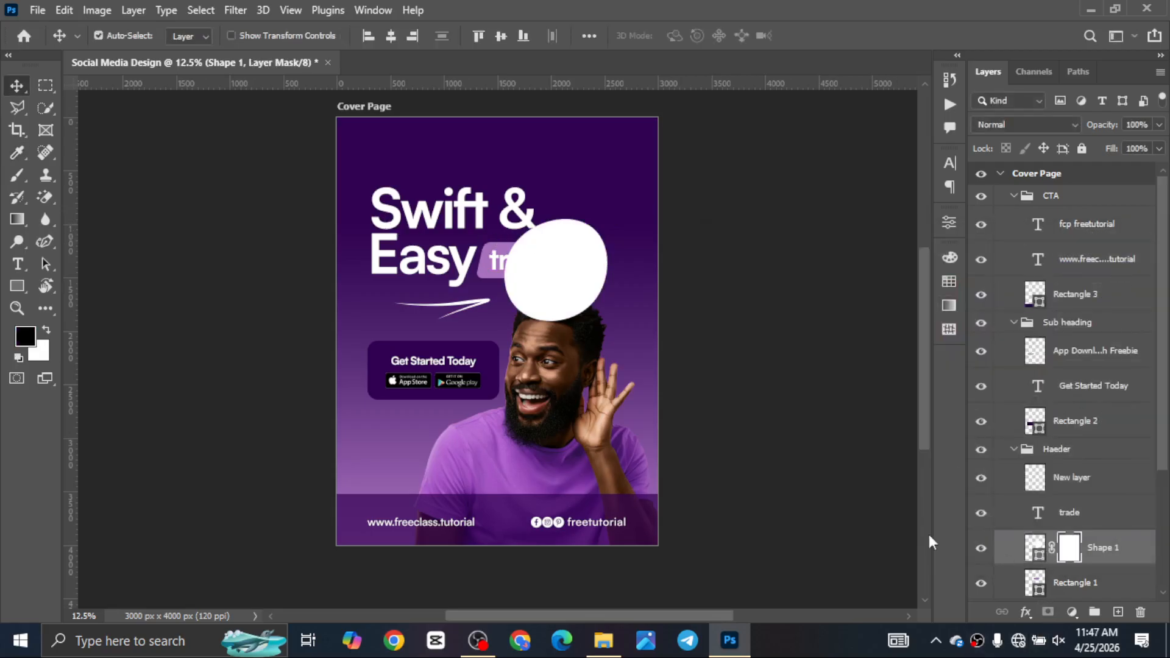
{"action": "key", "text": "b"}
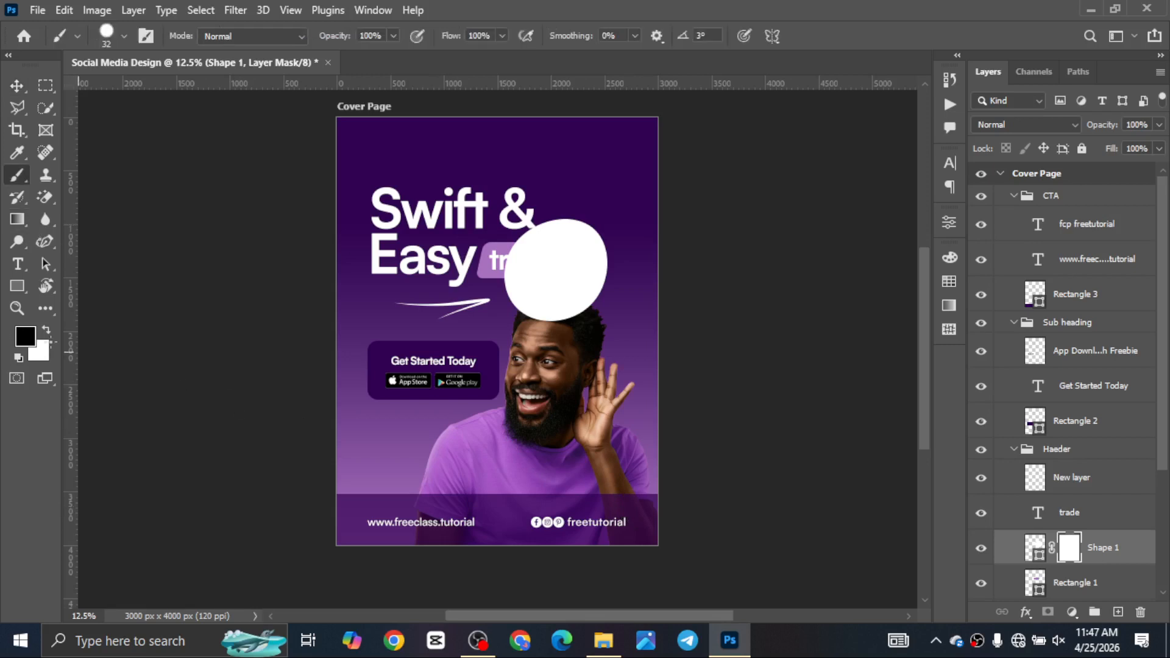
{"action": "left_click_drag", "start_coordinate": [482, 314], "coordinate": [551, 328]}
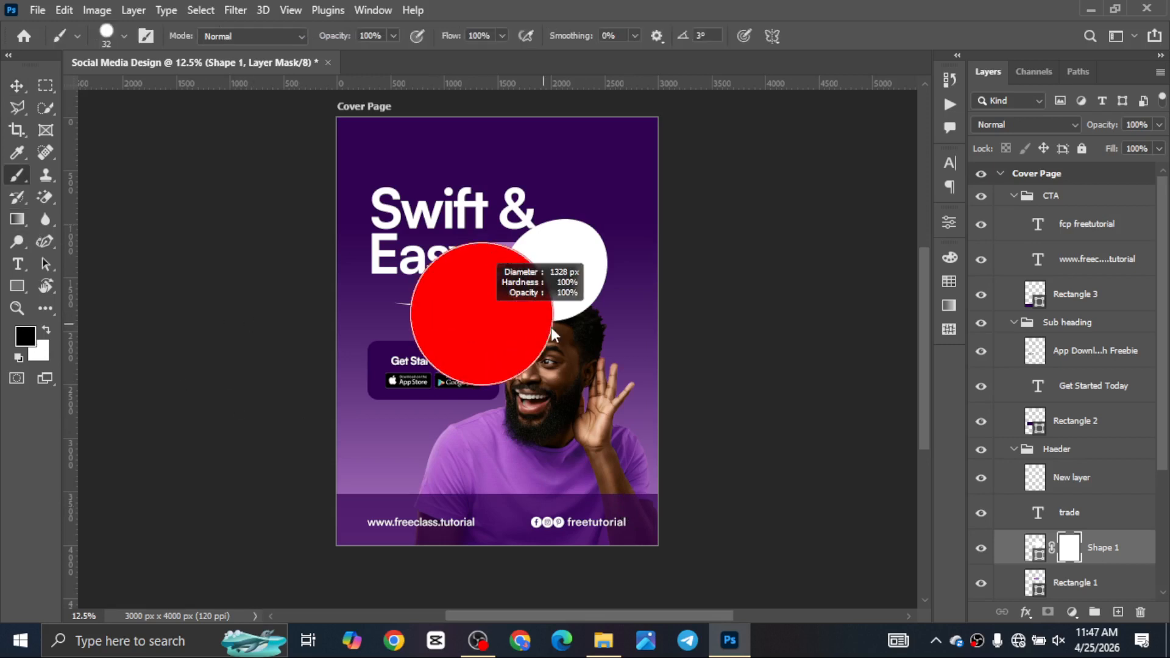
{"action": "right_click", "coordinate": [537, 329]}
{"action": "left_click_drag", "start_coordinate": [661, 391], "coordinate": [629, 395]}
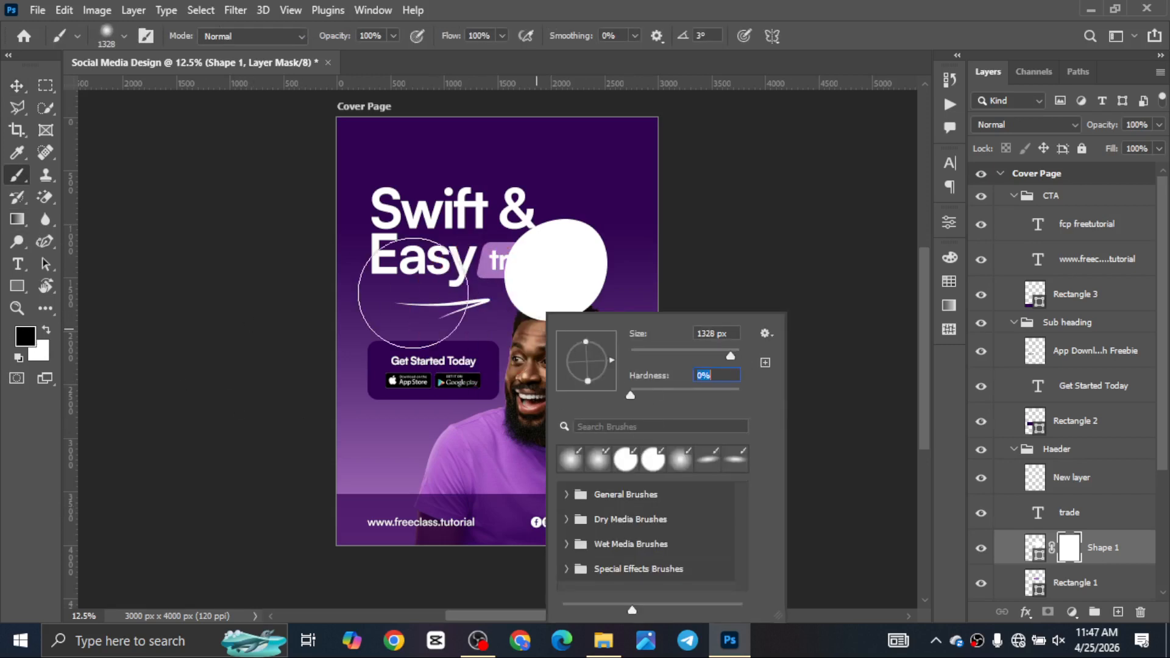
Step: Enlarge the soft brush to 1424 px and paint black on the mask to fade out most of the white shape
{"action": "left_click_drag", "start_coordinate": [408, 292], "coordinate": [384, 288]}
{"action": "left_click_drag", "start_coordinate": [575, 291], "coordinate": [602, 294]}
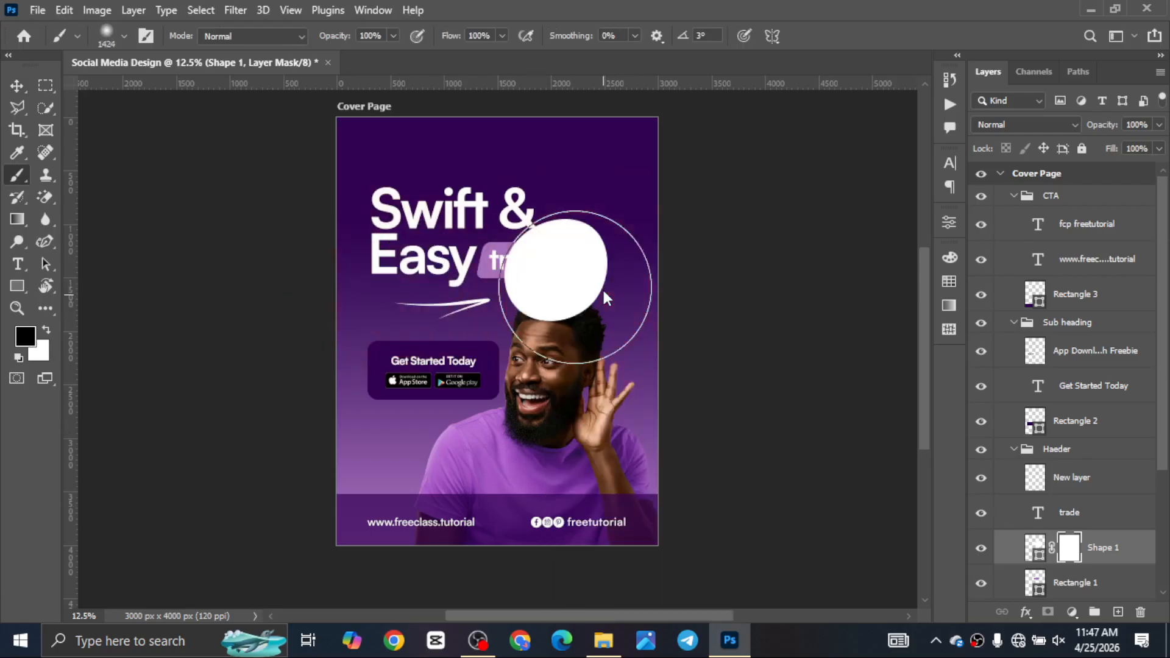
{"action": "mouse_move", "coordinate": [556, 330]}
{"action": "left_mouse_down"}
{"action": "mouse_move", "coordinate": [607, 281]}
{"action": "mouse_move", "coordinate": [636, 229]}
{"action": "mouse_move", "coordinate": [615, 256]}
{"action": "mouse_move", "coordinate": [613, 202]}
{"action": "mouse_move", "coordinate": [625, 228]}
{"action": "mouse_move", "coordinate": [547, 351]}
{"action": "mouse_move", "coordinate": [599, 278]}
{"action": "mouse_move", "coordinate": [527, 357]}
{"action": "mouse_move", "coordinate": [605, 310]}
{"action": "mouse_move", "coordinate": [511, 360]}
{"action": "left_mouse_up"}
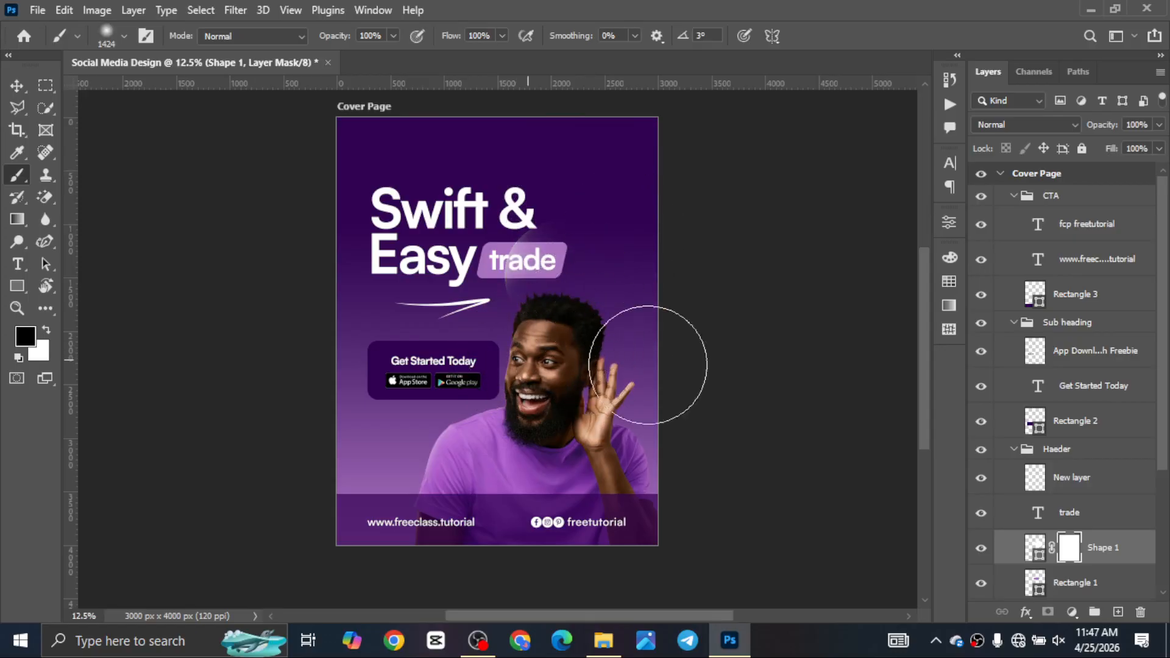
{"action": "key", "text": "v"}
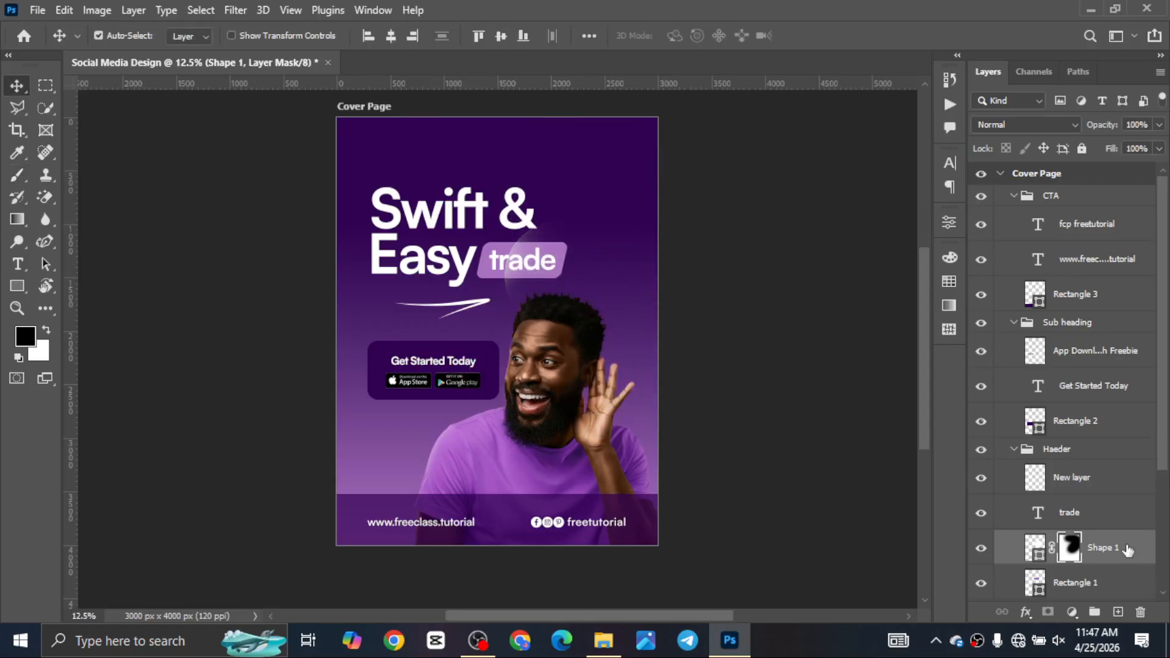
Step: Clip the masked white shape to the purple rectangle behind "trade"
{"action": "right_click", "coordinate": [1128, 550]}
{"action": "left_click", "coordinate": [975, 353]}
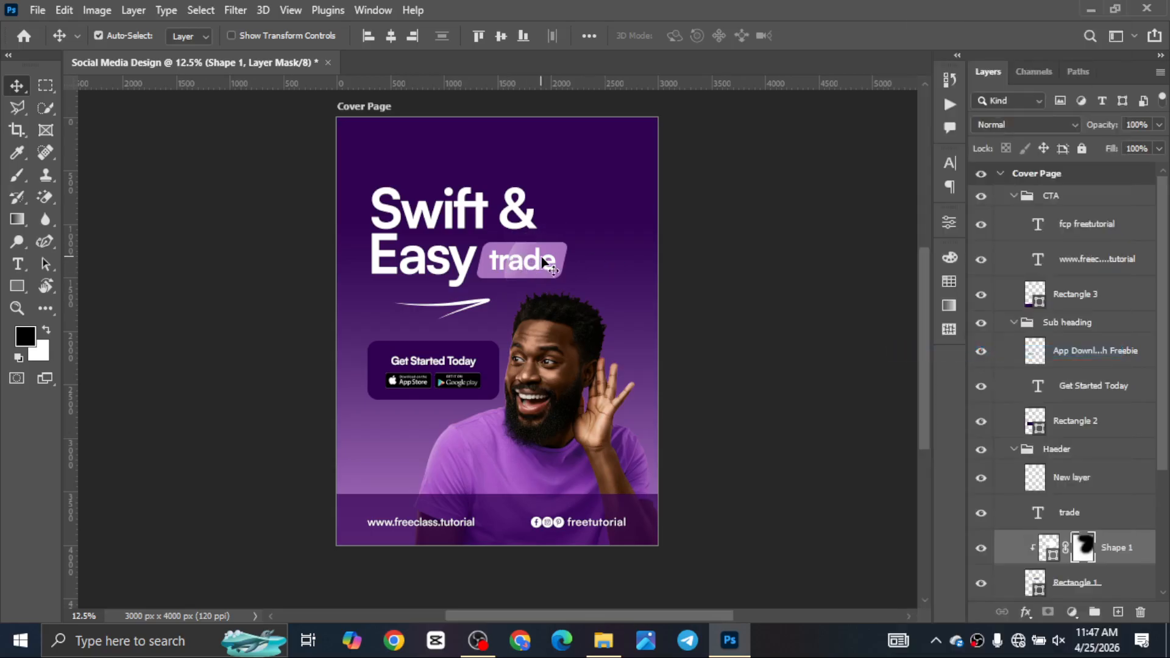
{"action": "key", "text": "ctrl"}
Step: Rotate the clipped shape by -75.49° and shift it up and left over the "trade" rectangle
{"action": "key", "text": "ctrl+t"}
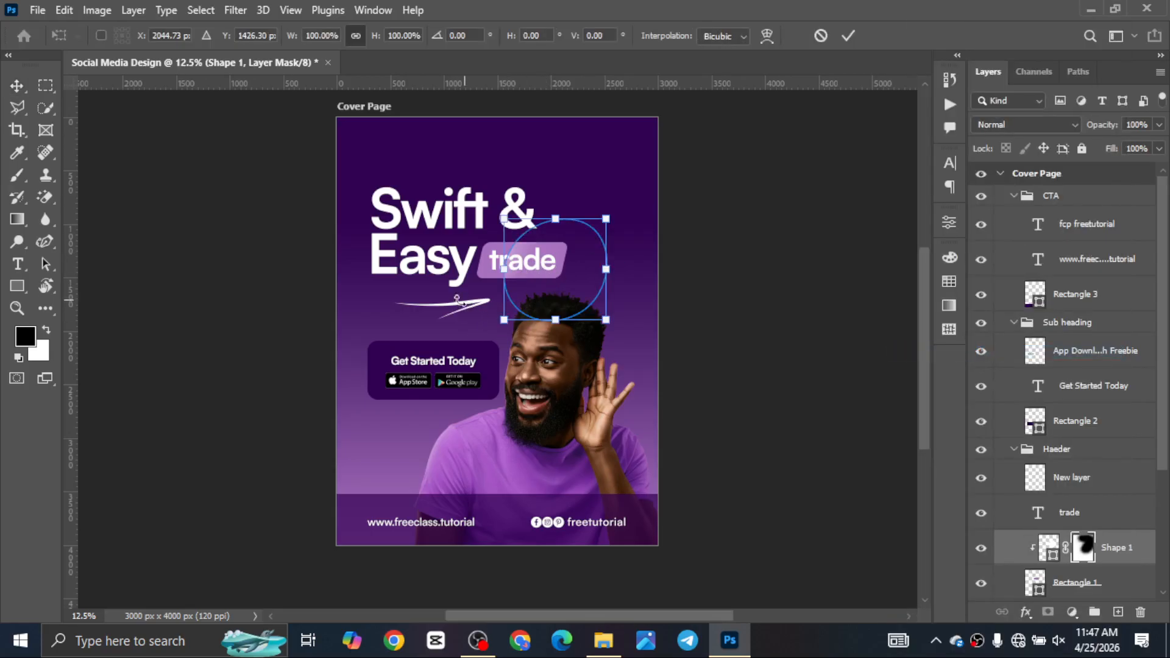
{"action": "left_click_drag", "start_coordinate": [478, 306], "coordinate": [567, 338]}
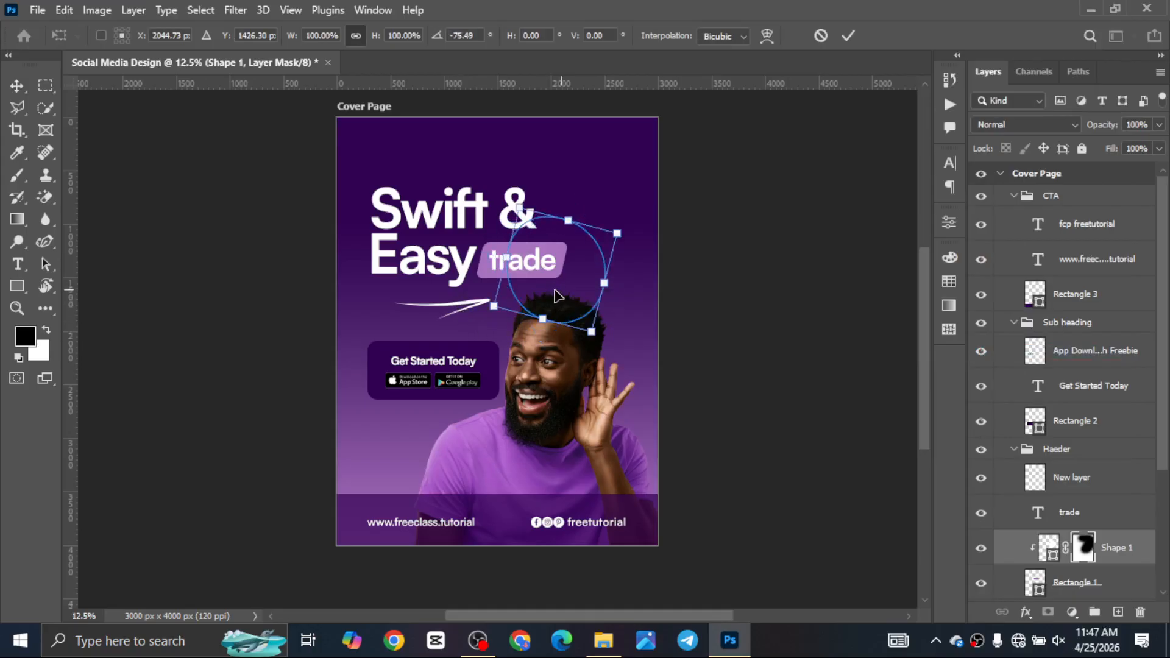
{"action": "left_click_drag", "start_coordinate": [549, 278], "coordinate": [533, 253]}
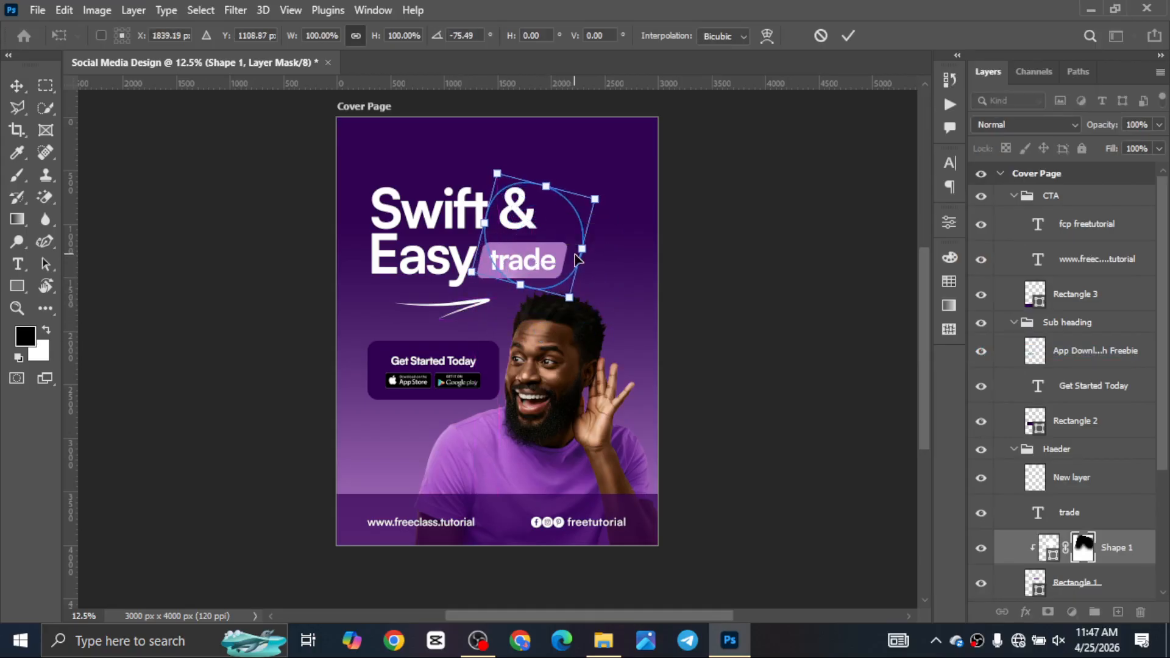
{"action": "key", "text": "Return"}
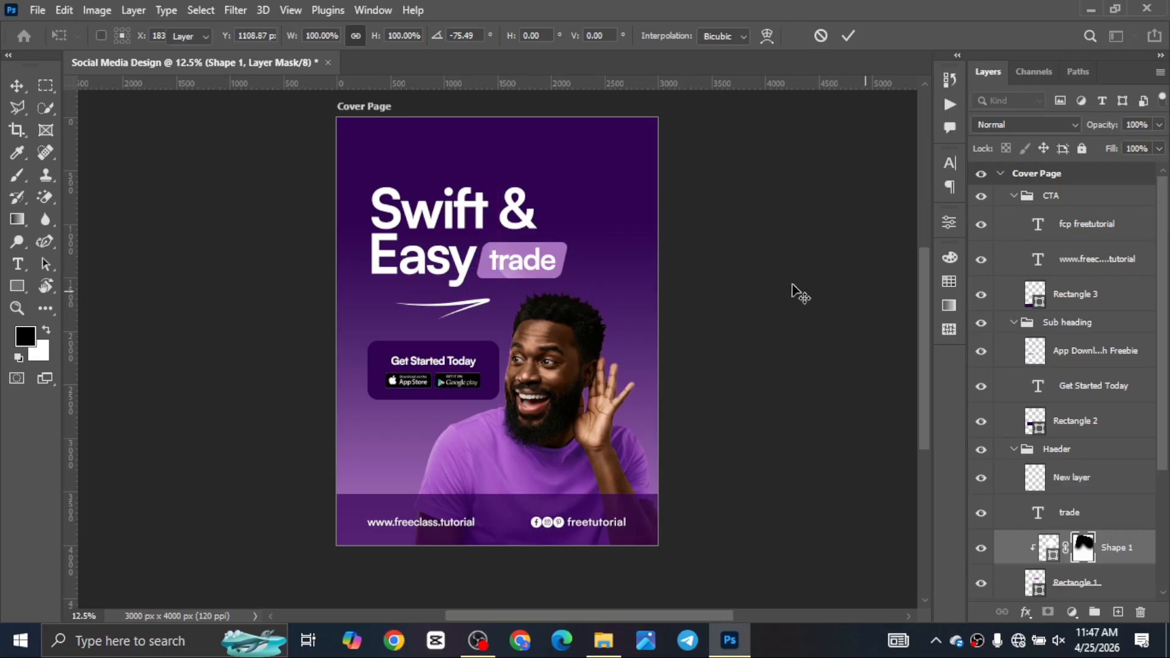
{"action": "key", "text": "Return"}
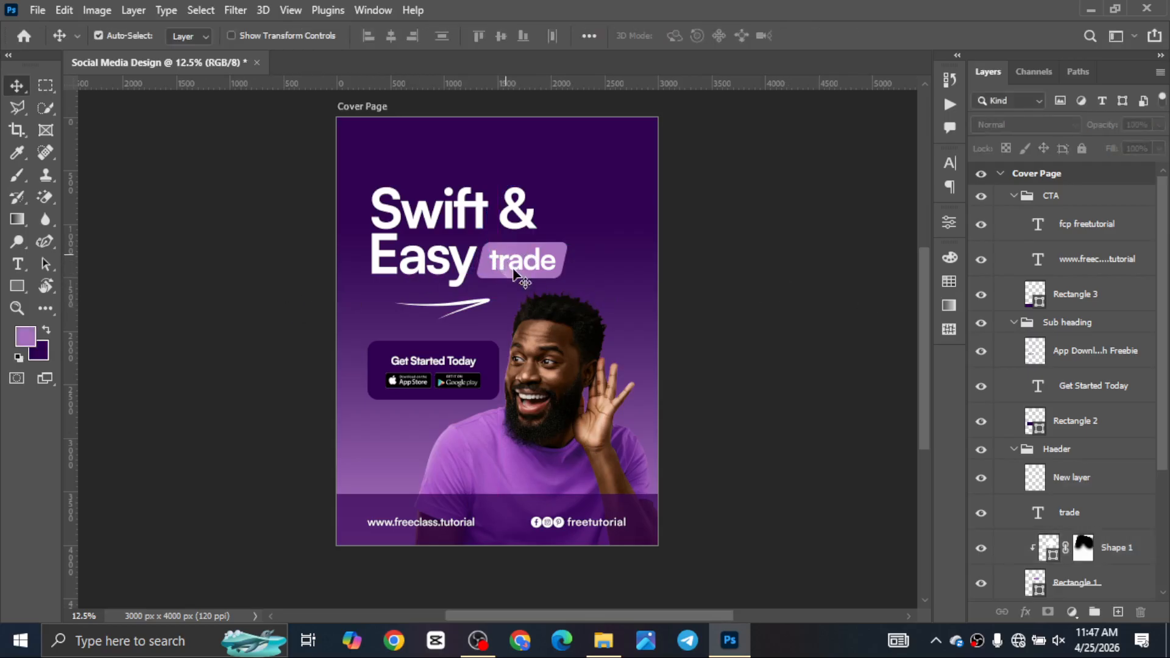
Step: Target the clipped shape's mask with the Brush tool and reduce the brush size to 944 px
{"action": "left_click", "coordinate": [510, 276]}
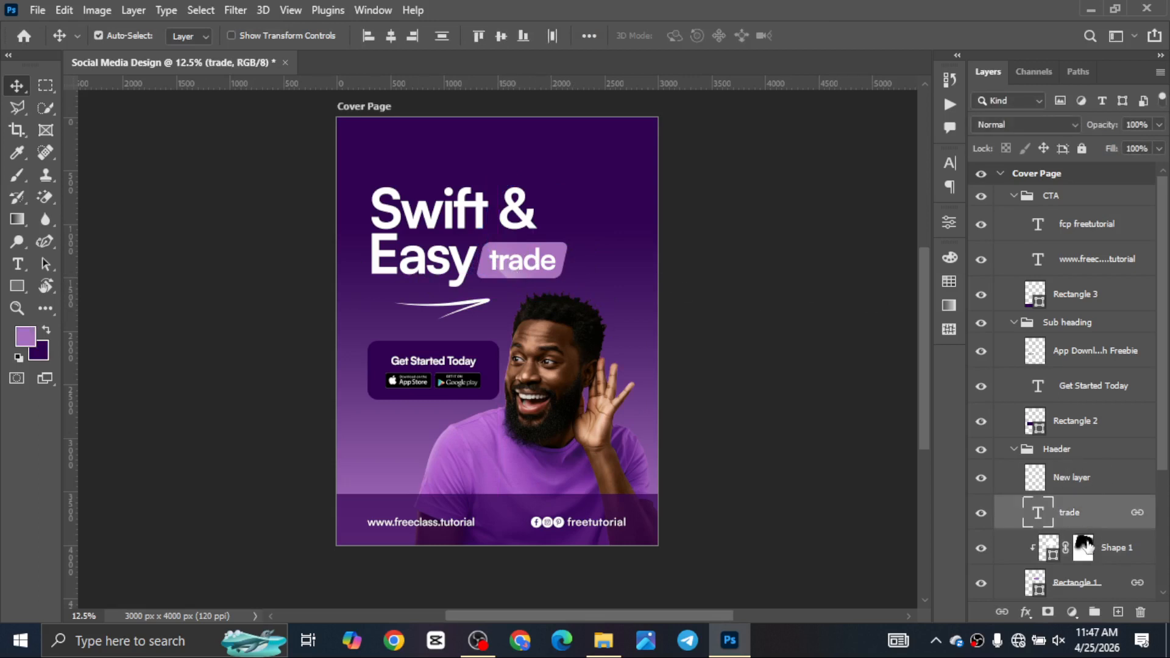
{"action": "left_click", "coordinate": [1084, 546]}
{"action": "key", "text": "b"}
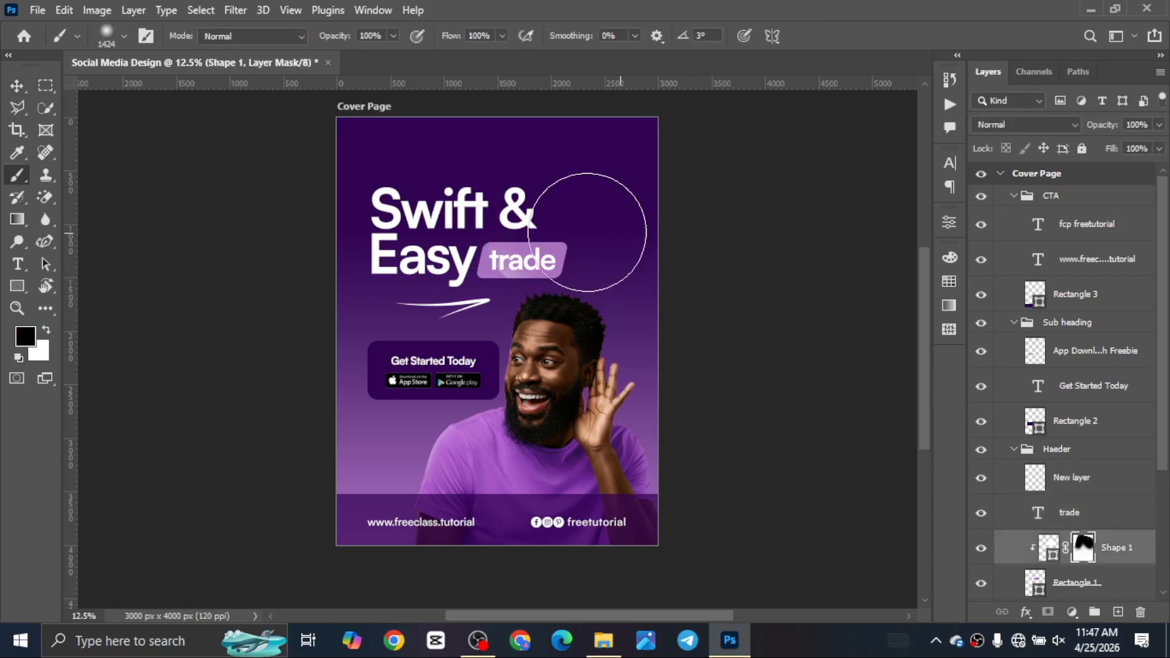
{"action": "left_click_drag", "start_coordinate": [587, 233], "coordinate": [544, 239]}
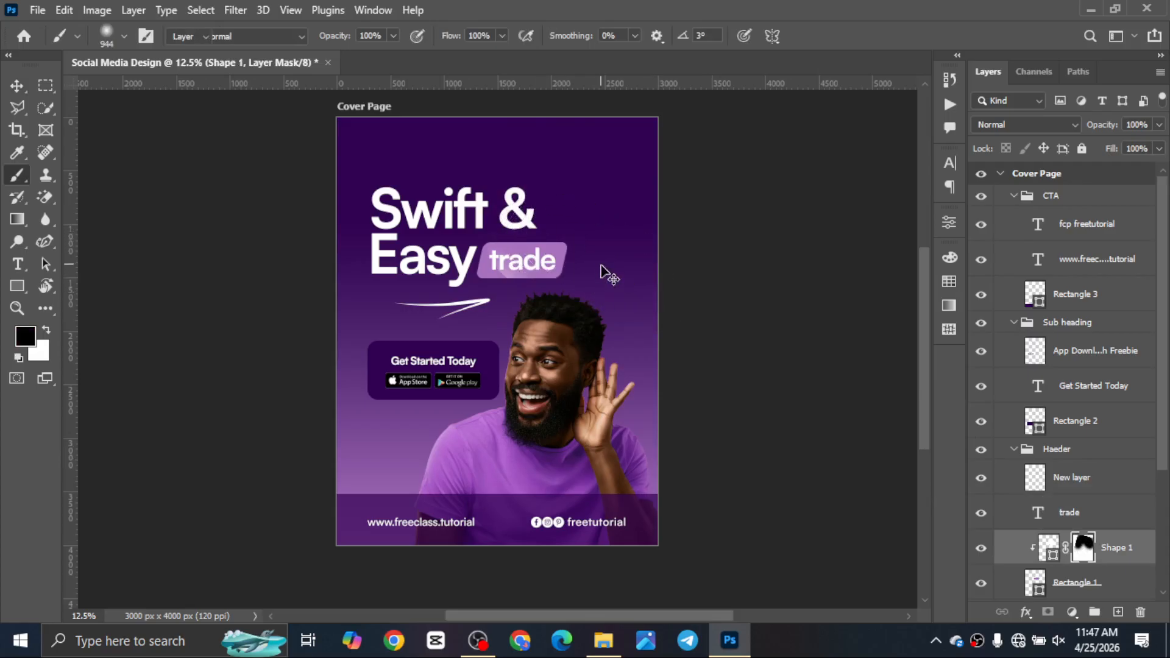
{"action": "key", "text": "v"}
Step: Nudge the clipped shape about 33 px to the right within the "trade" rectangle and deselect it
{"action": "scroll", "coordinate": [549, 262], "scroll_direction": "down", "scroll_amount": 2}
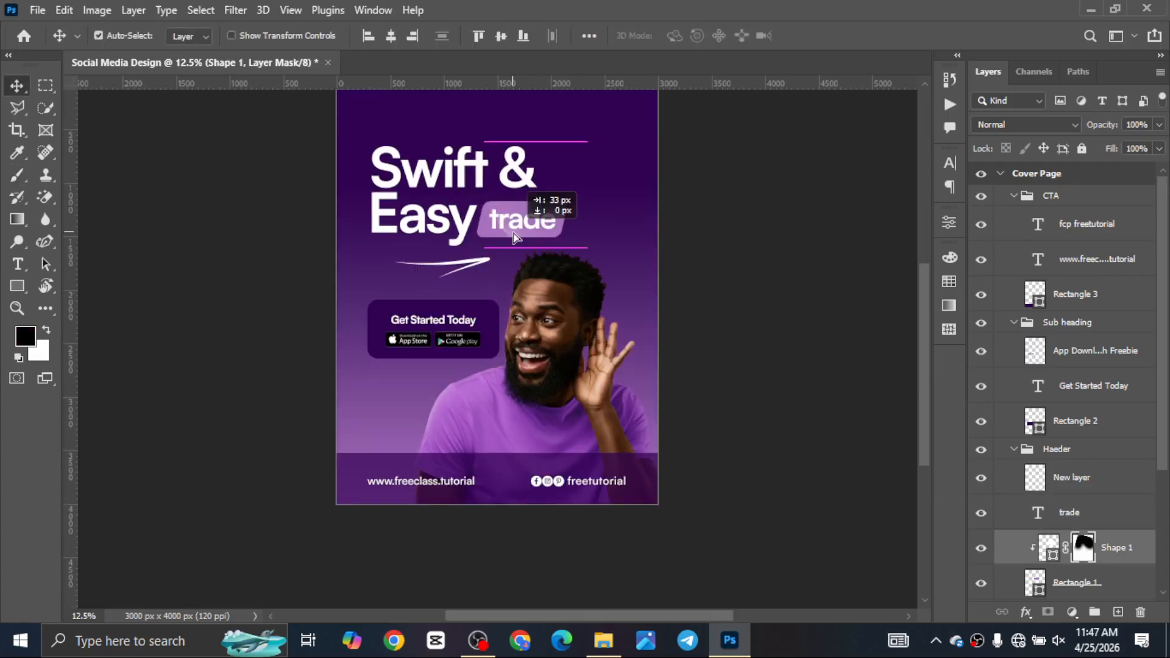
{"action": "left_click_drag", "start_coordinate": [513, 233], "coordinate": [515, 233]}
{"action": "left_click", "coordinate": [571, 306]}
Step: Collapse the CTA, Sub heading and Haeder layer groups
{"action": "scroll", "coordinate": [571, 306], "scroll_direction": "up", "scroll_amount": 4}
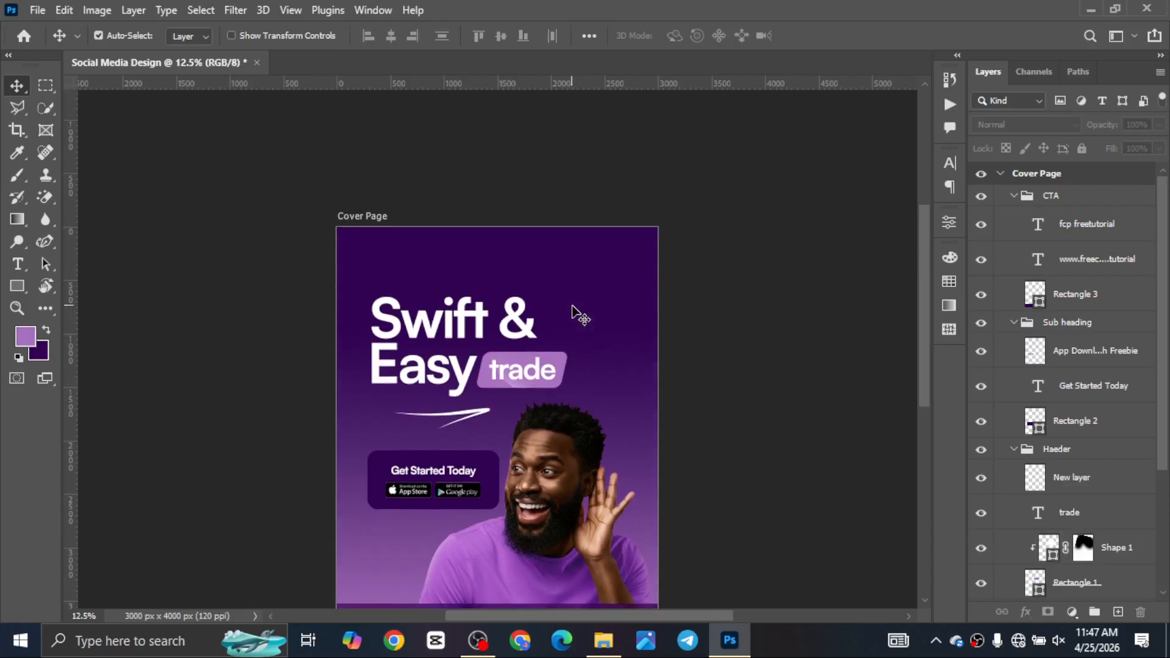
{"action": "scroll", "coordinate": [573, 290], "scroll_direction": "down", "scroll_amount": 3}
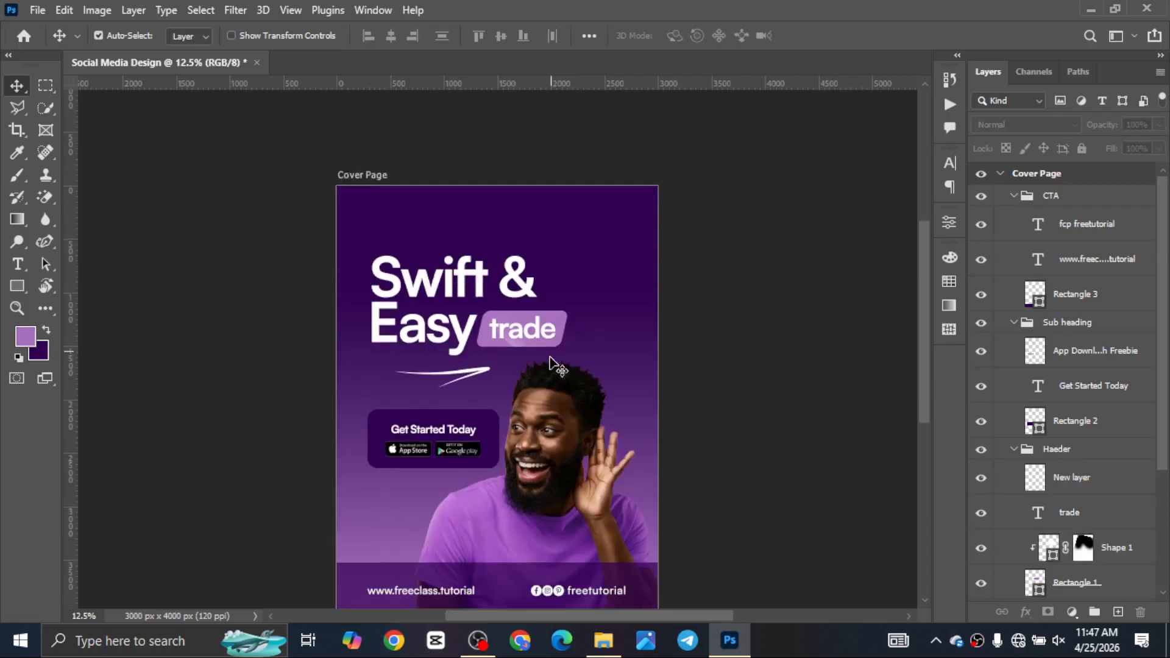
{"action": "scroll", "coordinate": [528, 448], "scroll_direction": "up", "scroll_amount": 1}
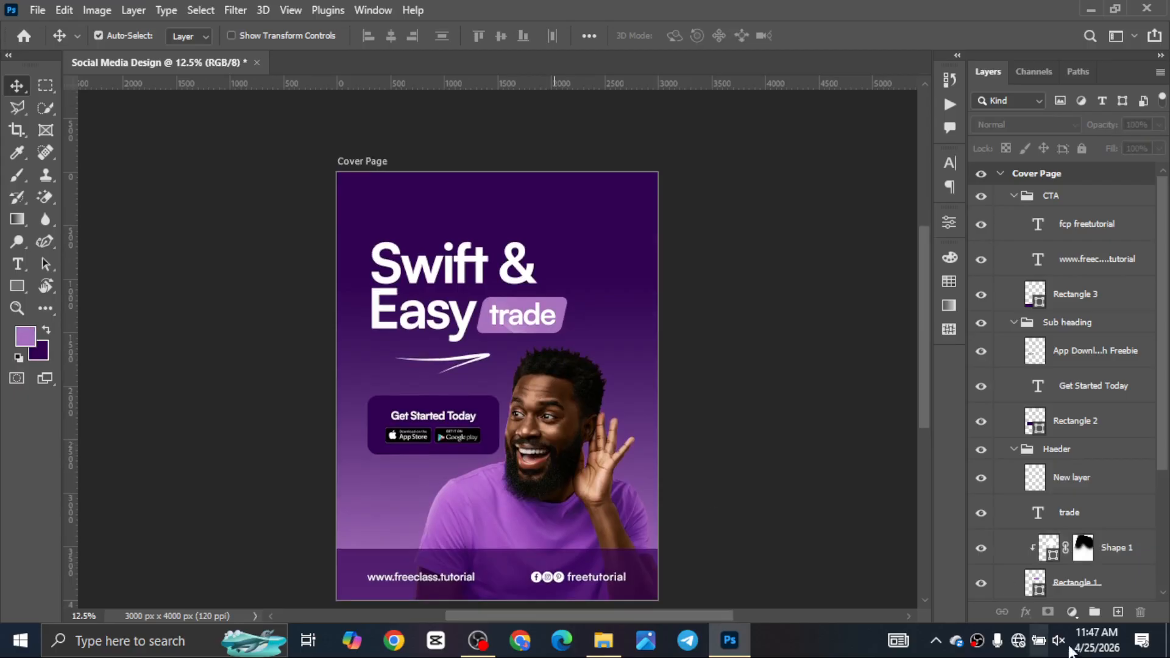
{"action": "scroll", "coordinate": [693, 354], "scroll_direction": "down", "scroll_amount": 1}
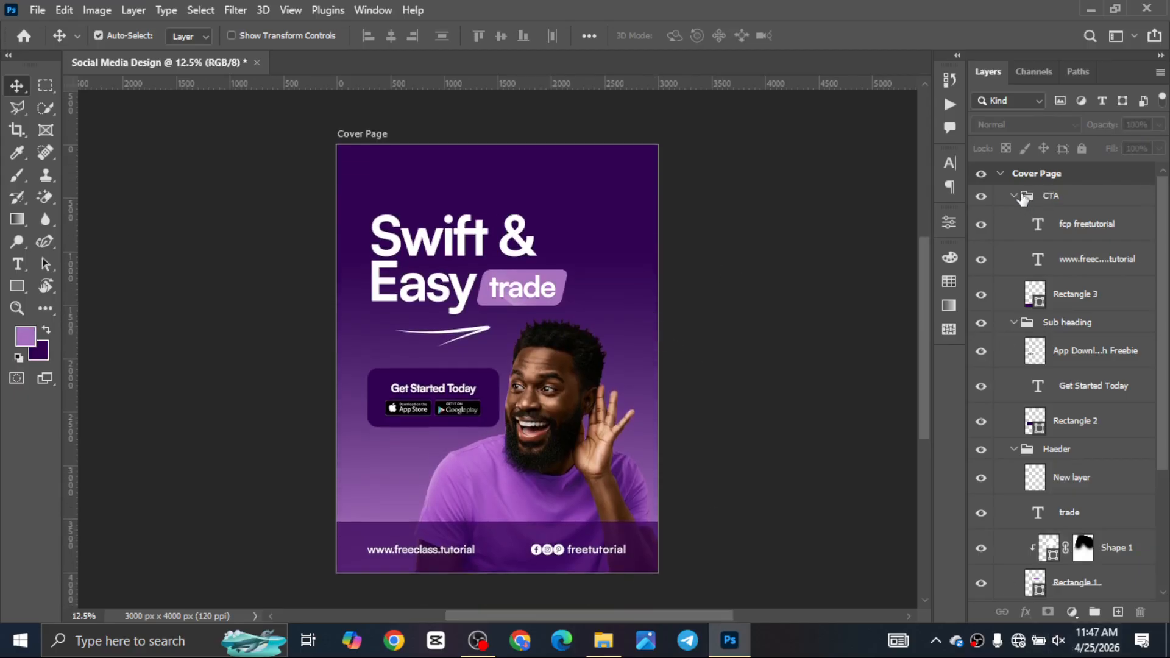
{"action": "left_click", "coordinate": [1013, 196]}
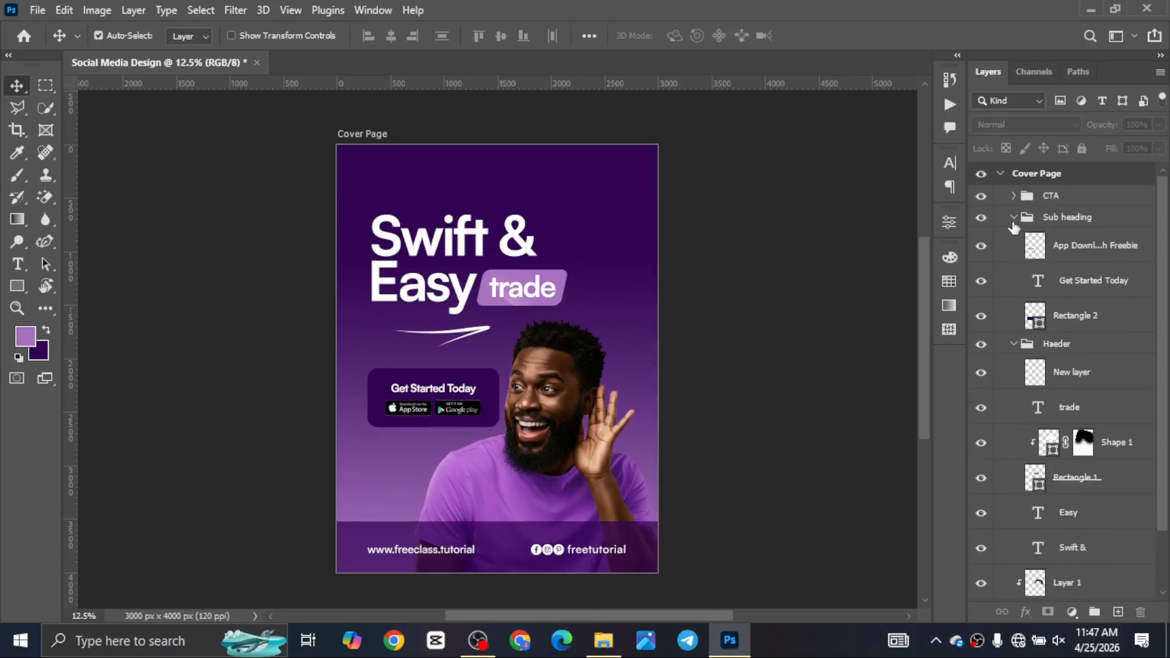
{"action": "left_click", "coordinate": [1014, 218]}
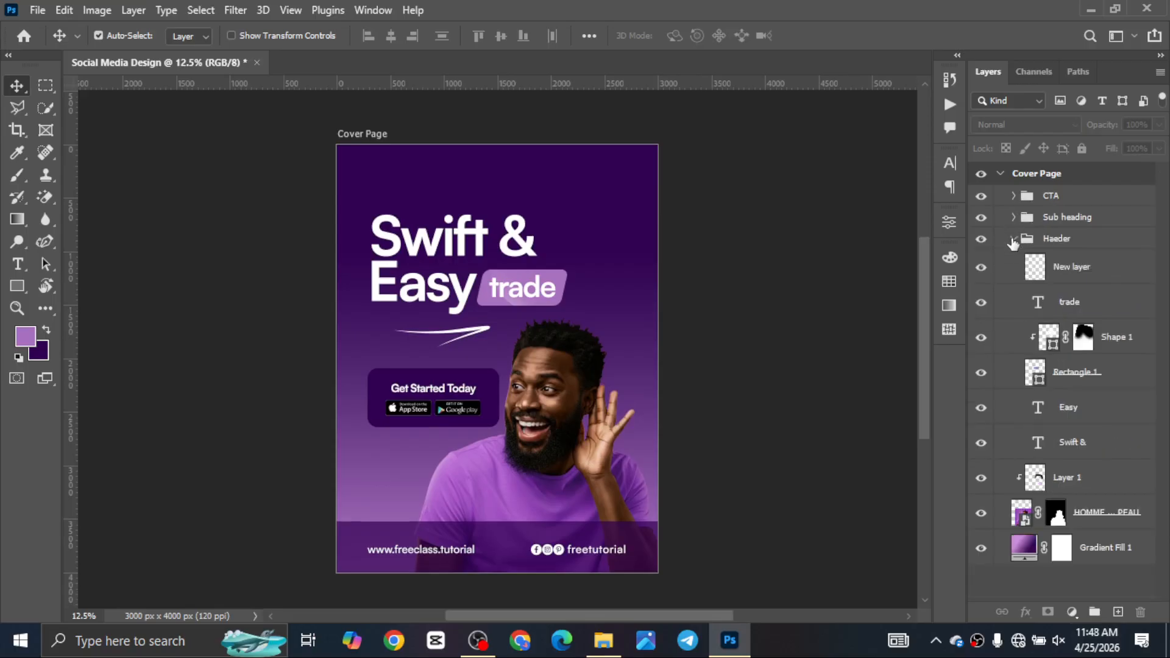
{"action": "left_click", "coordinate": [1014, 239]}
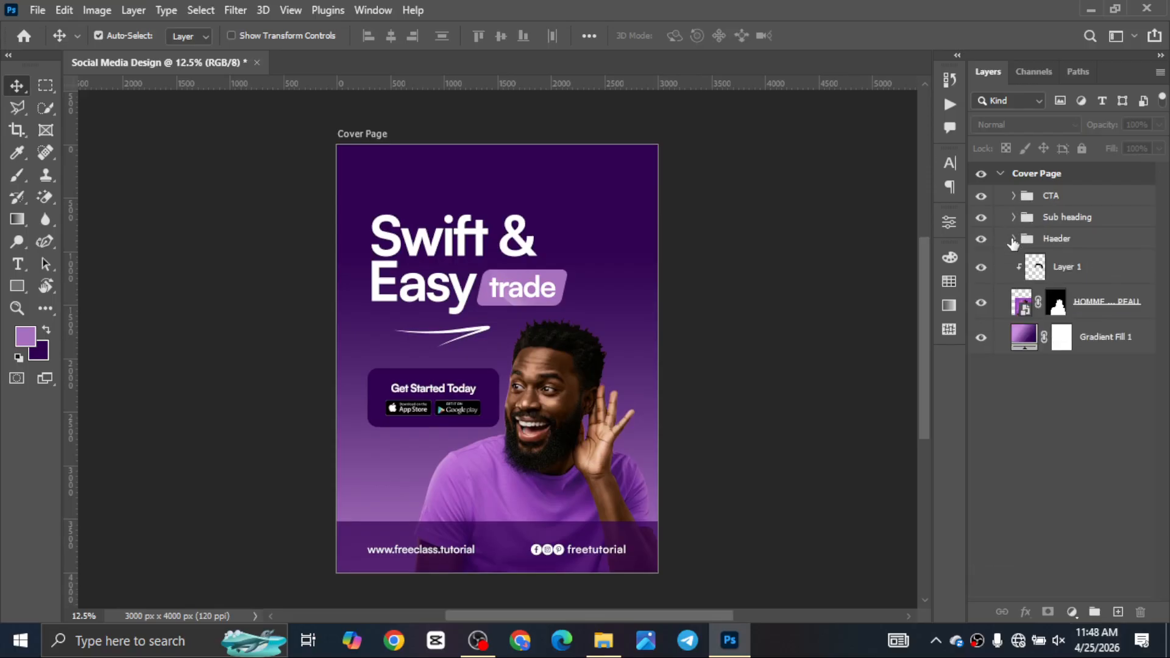
Step: Group Layer 1 with the man's photo layer beneath it and name the group "Subject"
{"action": "left_click", "coordinate": [1090, 268]}
{"action": "left_click", "coordinate": [1098, 303], "text": "shift"}
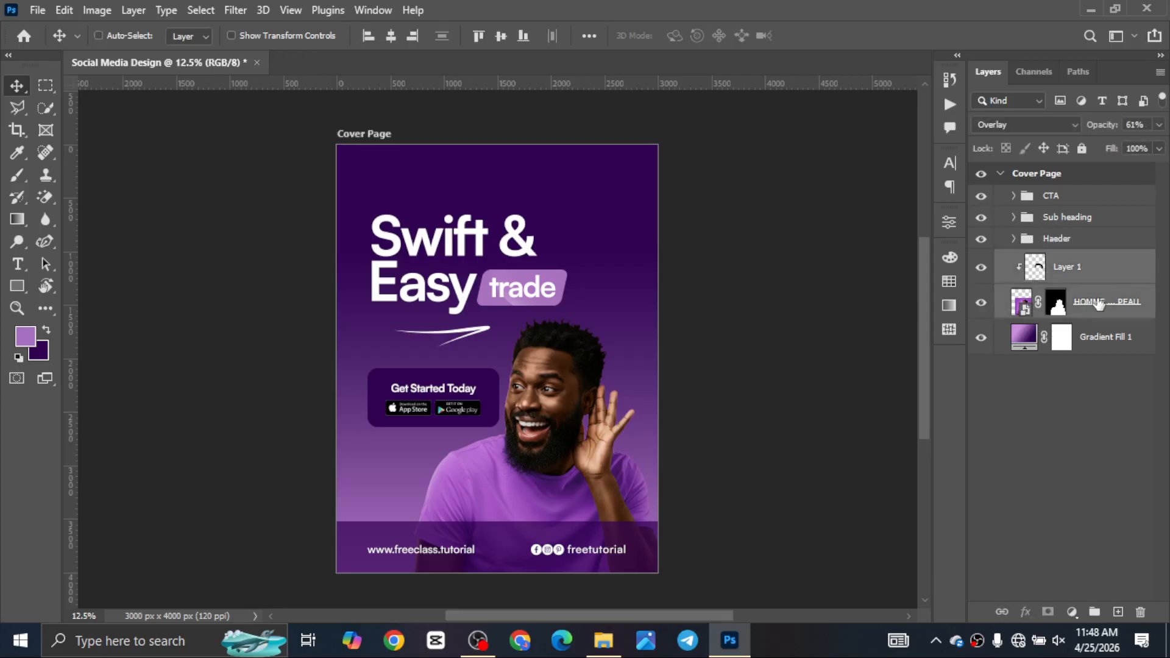
{"action": "key", "text": "ctrl+g"}
{"action": "double_click", "coordinate": [1063, 260]}
{"action": "type", "text": "S"}
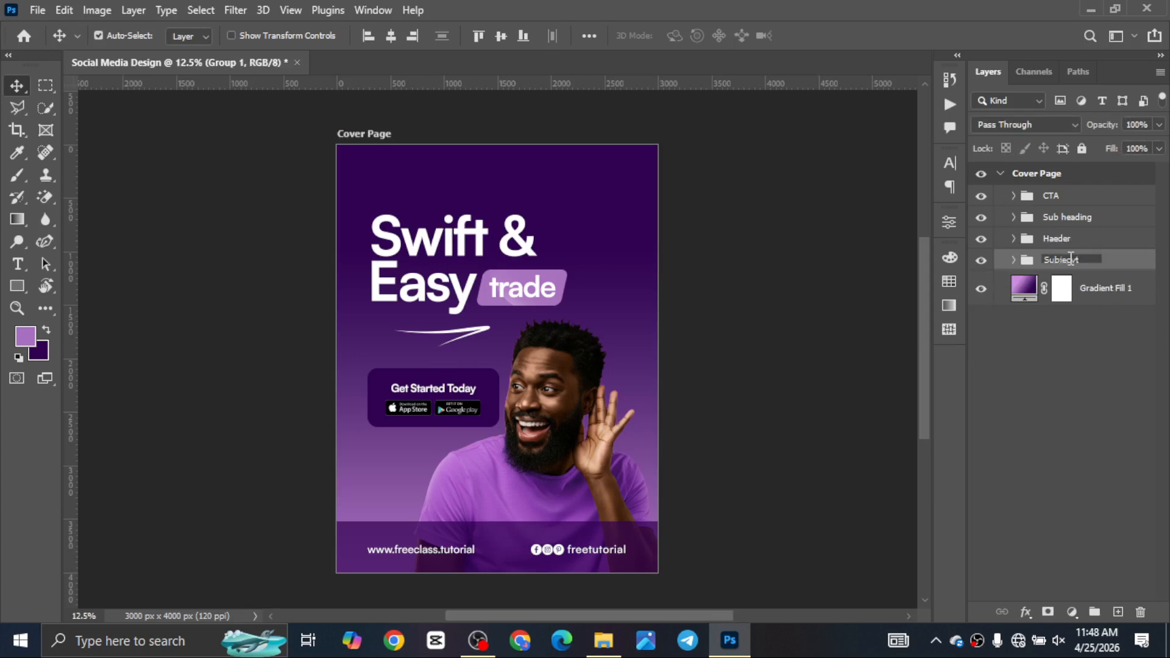
{"action": "type", "text": "ubject"}
{"action": "key", "text": "Return"}
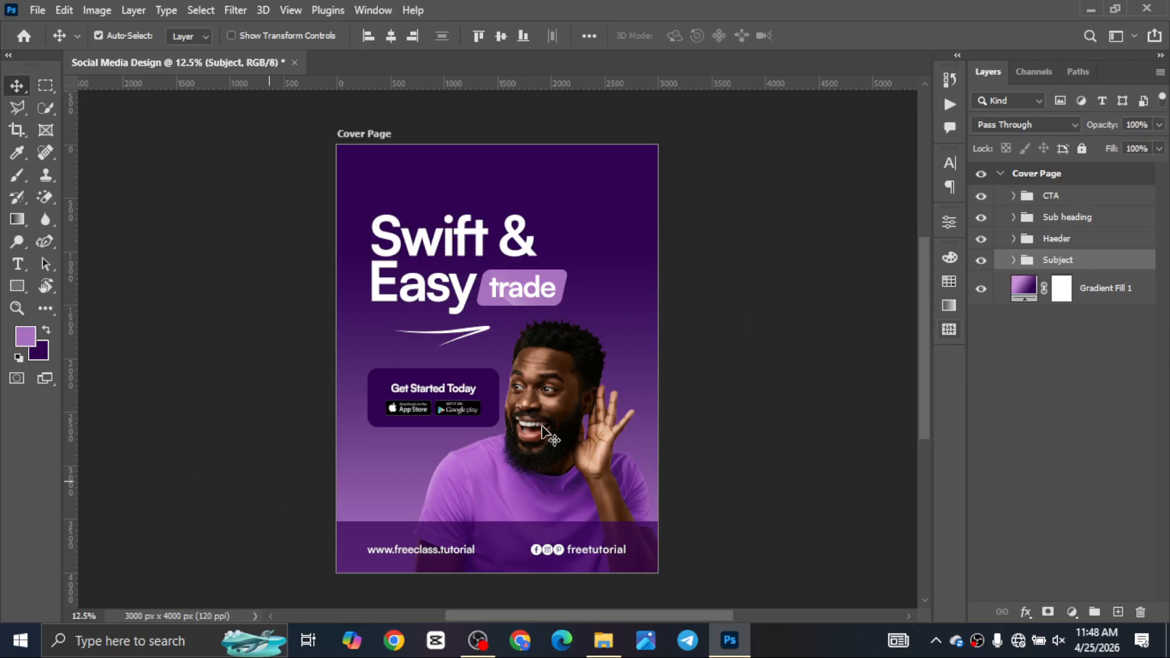
Step: Put the gradient fill layer into its own group named "Bg" and collapse that group
{"action": "scroll", "coordinate": [549, 405], "scroll_direction": "down", "scroll_amount": 3}
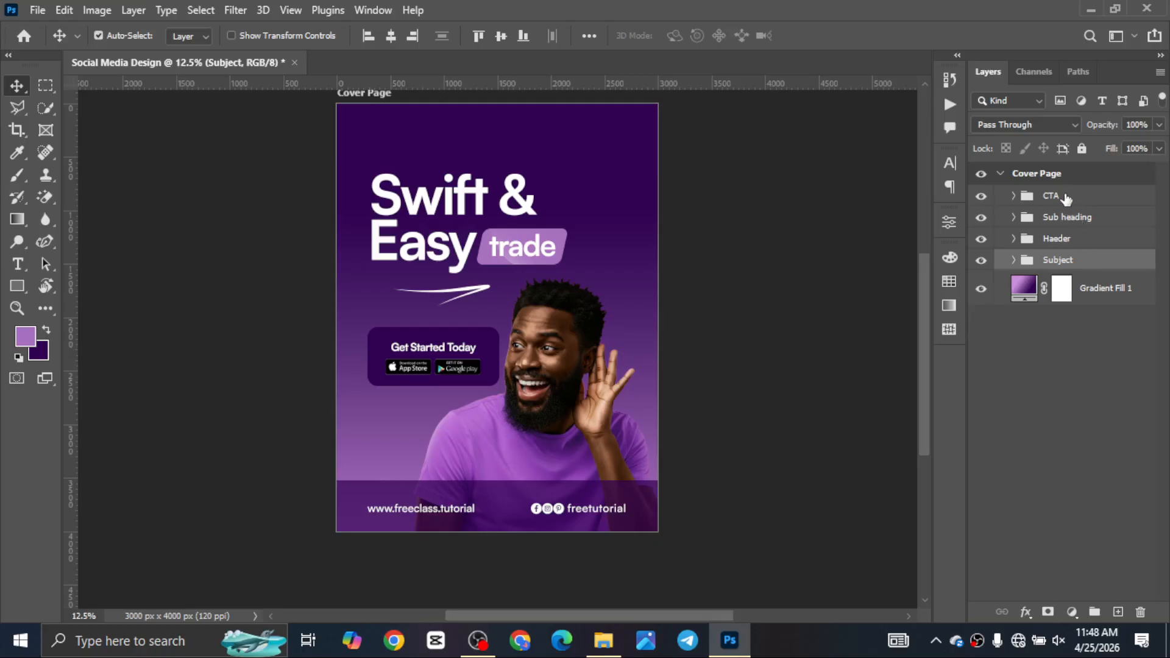
{"action": "left_click", "coordinate": [1109, 324]}
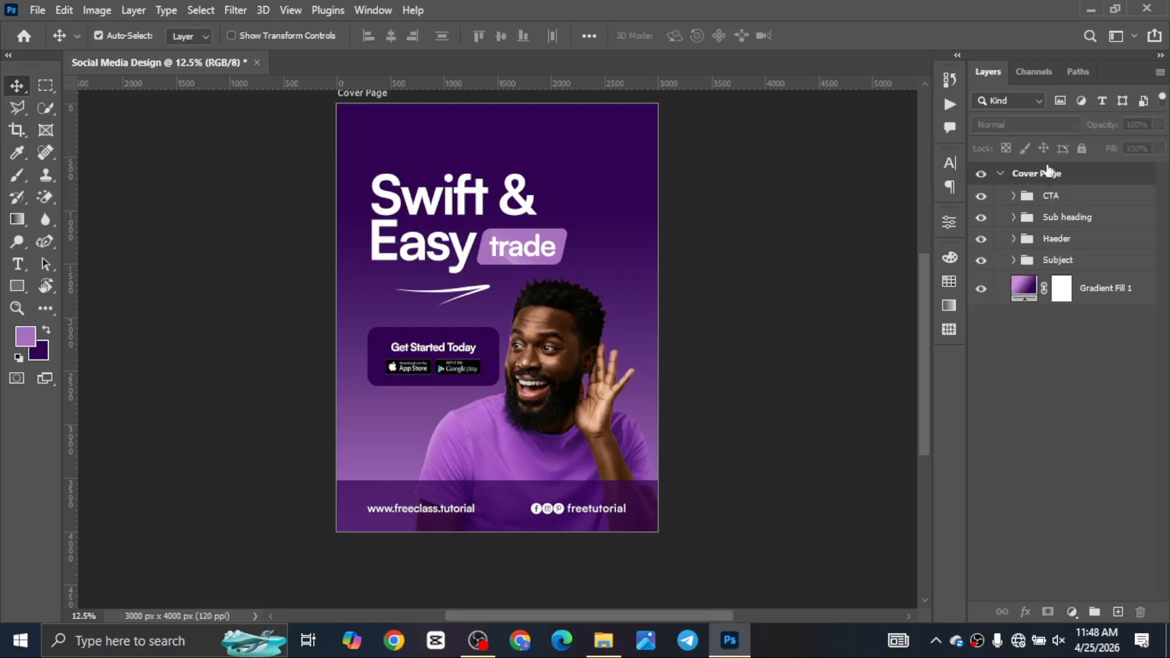
{"action": "left_click", "coordinate": [1126, 294]}
{"action": "key", "text": "ctrl+g"}
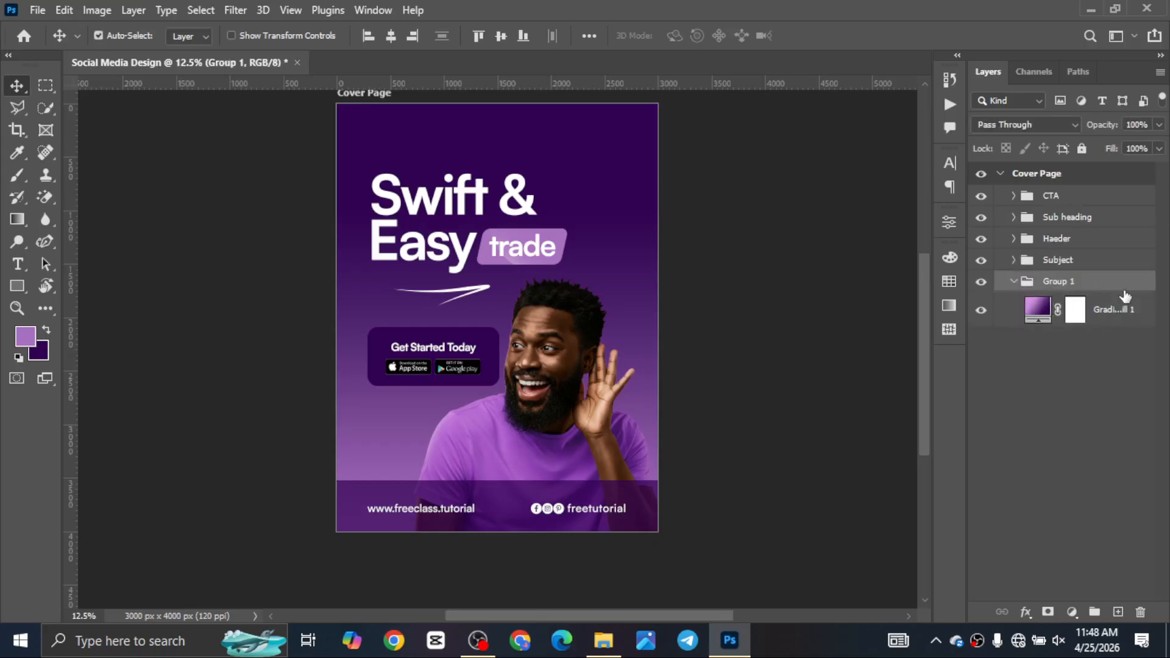
{"action": "double_click", "coordinate": [1054, 283]}
{"action": "type", "text": "Bg"}
{"action": "key", "text": "Return"}
{"action": "left_click", "coordinate": [1014, 282]}
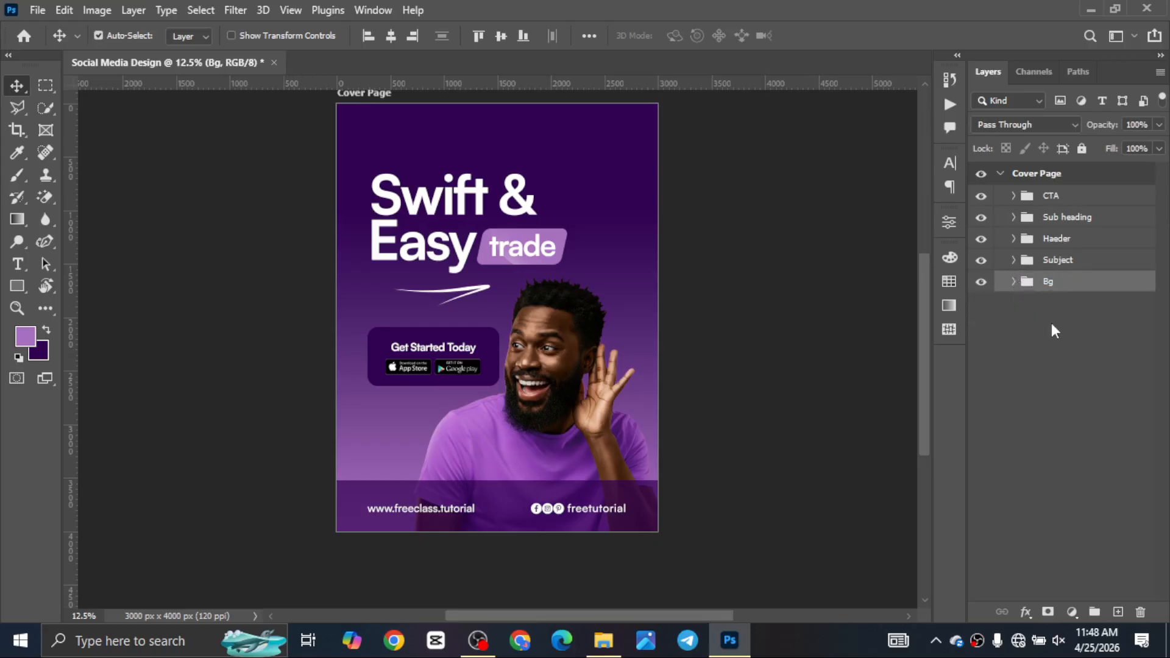
Step: Select the whole Cover Page artboard
{"action": "left_click", "coordinate": [1077, 324]}
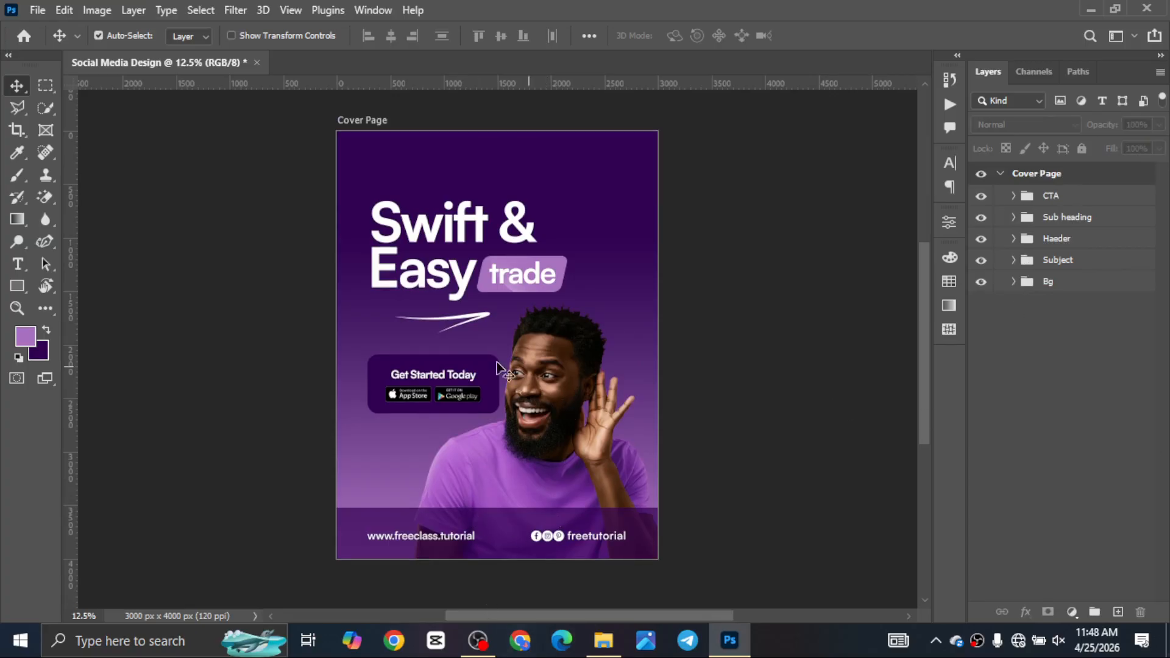
{"action": "scroll", "coordinate": [1081, 303], "scroll_direction": "down", "scroll_amount": 3}
{"action": "scroll", "coordinate": [546, 250], "scroll_direction": "up", "scroll_amount": 3}
{"action": "left_click", "coordinate": [369, 122]}
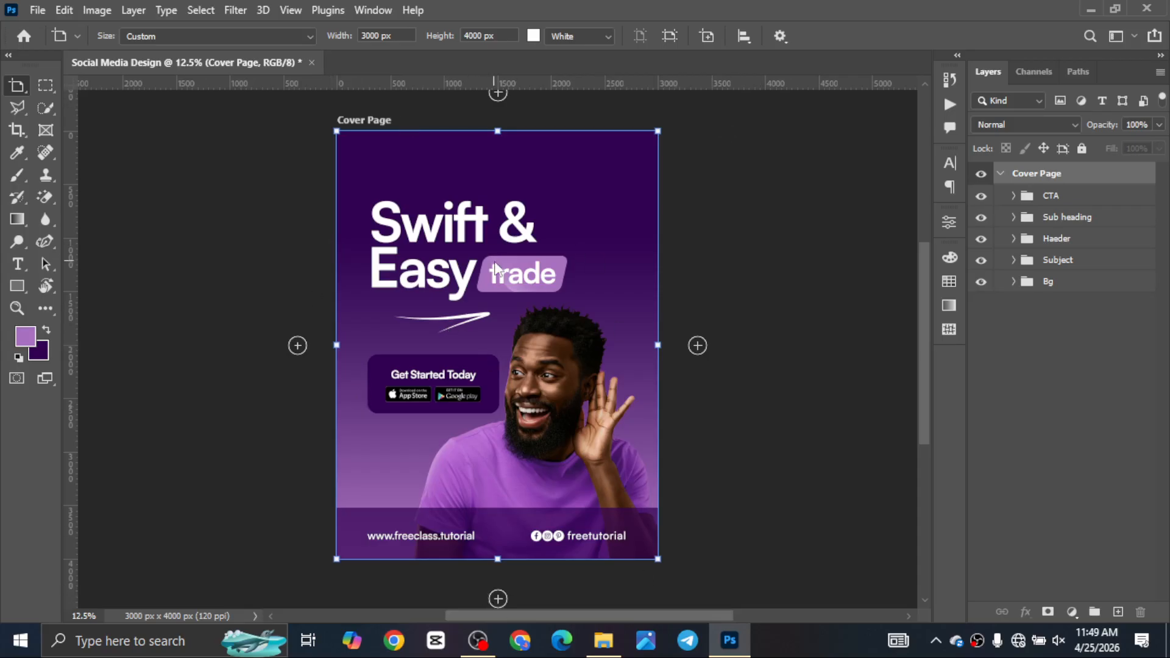
{"action": "scroll", "coordinate": [495, 268], "scroll_direction": "down", "scroll_amount": 1}
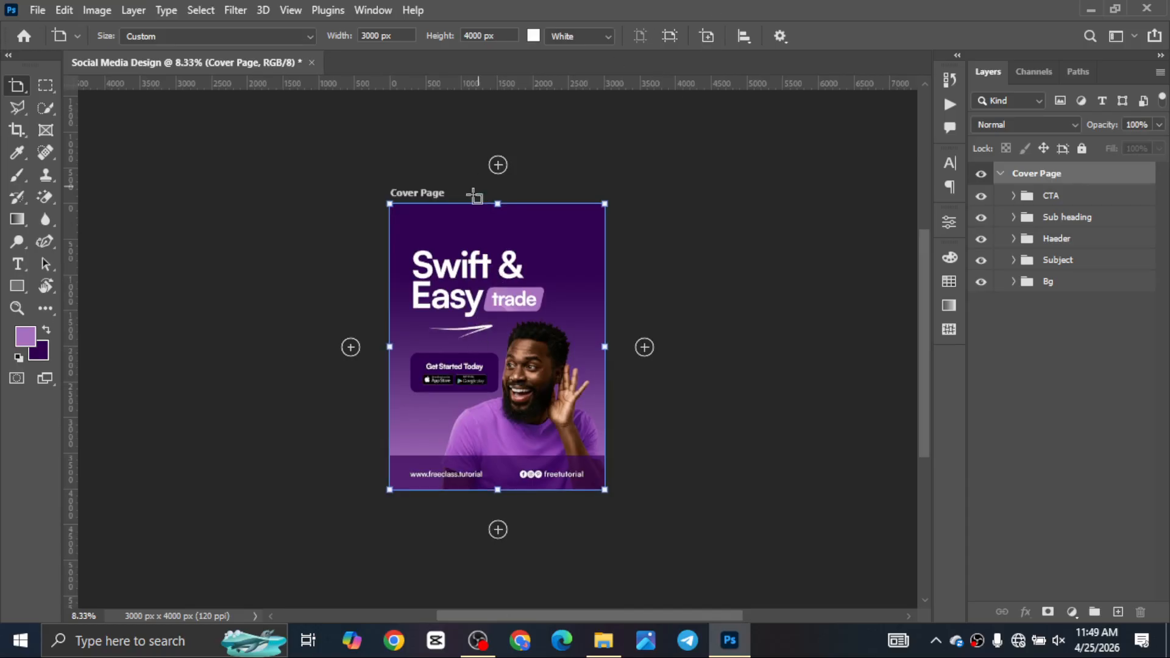
{"action": "key", "text": "ctrl+plus"}
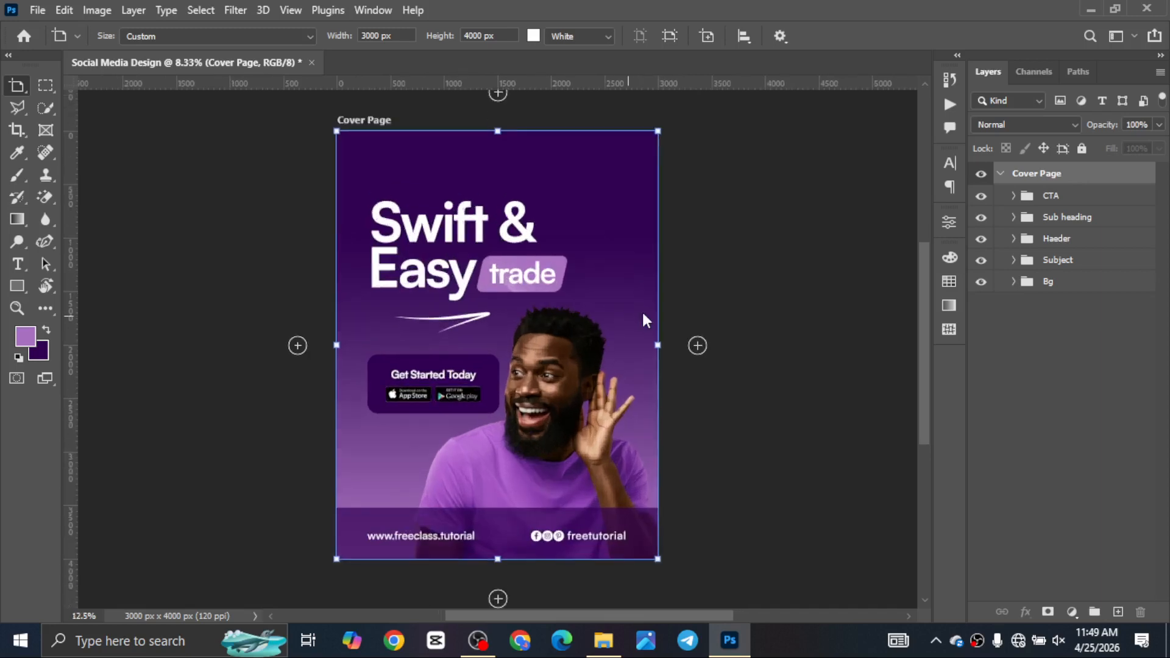
Step: Add a new blank 3000 x 4000 px artboard directly to the right of the Cover Page artboard
{"action": "left_click", "coordinate": [696, 343]}
{"action": "key", "text": "v"}
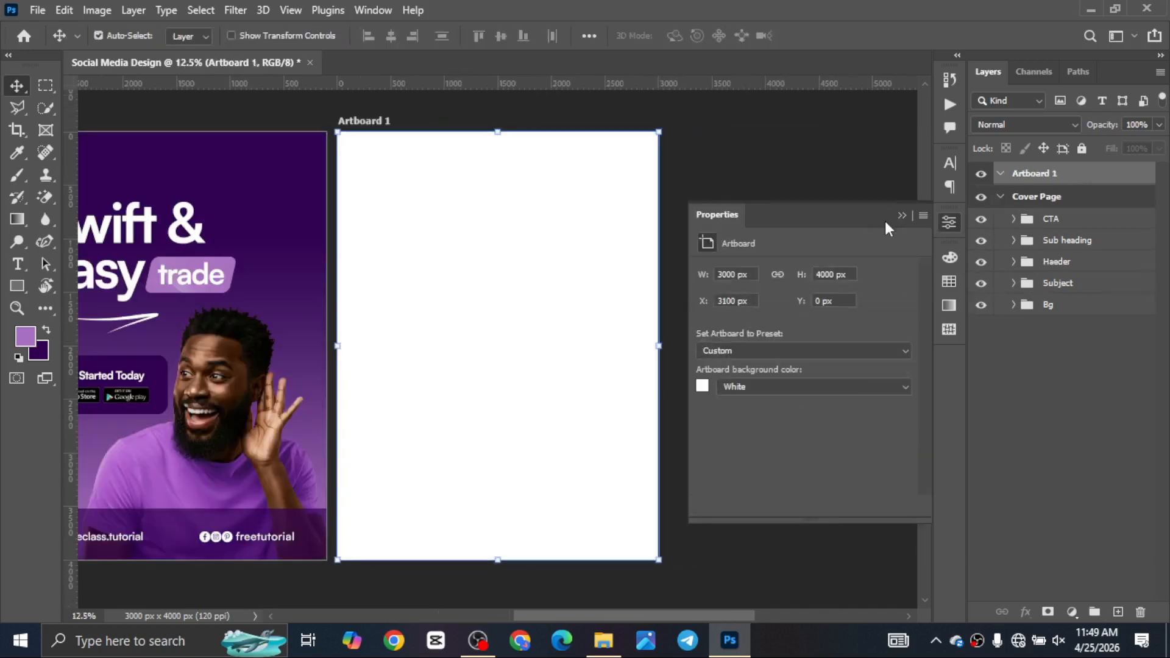
{"action": "left_click", "coordinate": [901, 215]}
{"action": "left_click_drag", "start_coordinate": [680, 616], "coordinate": [642, 605]}
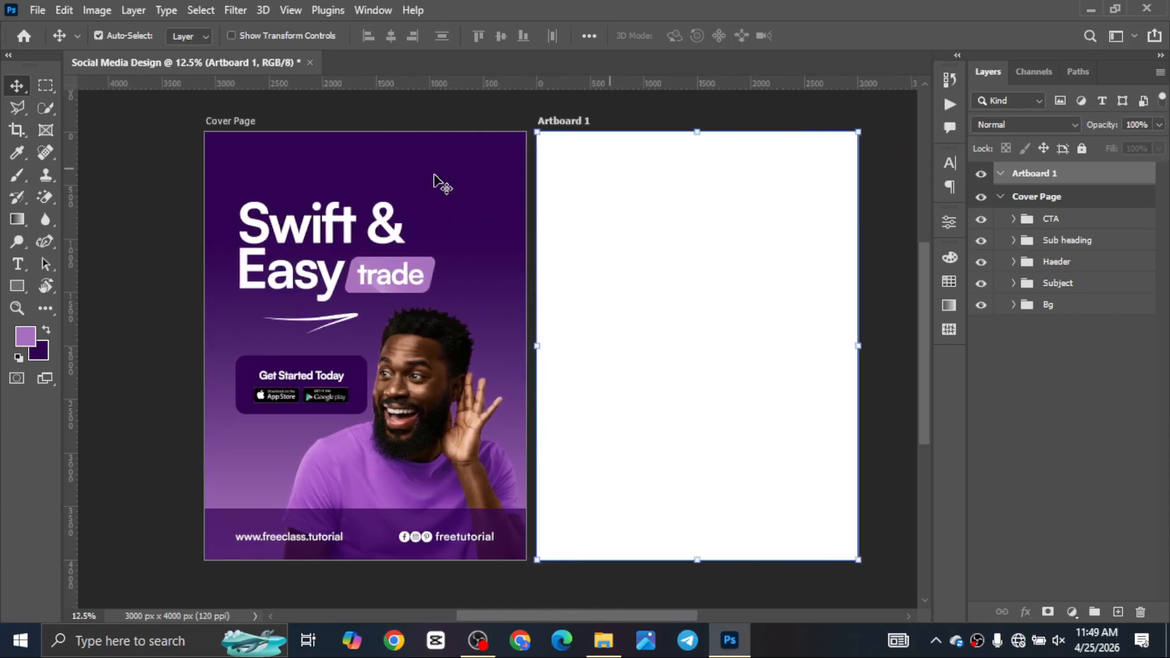
{"action": "left_click", "coordinate": [884, 300]}
Step: Copy the Cover Page's Bg group into the new artboard, keeping the original group in place and collapsed
{"action": "left_click", "coordinate": [454, 216]}
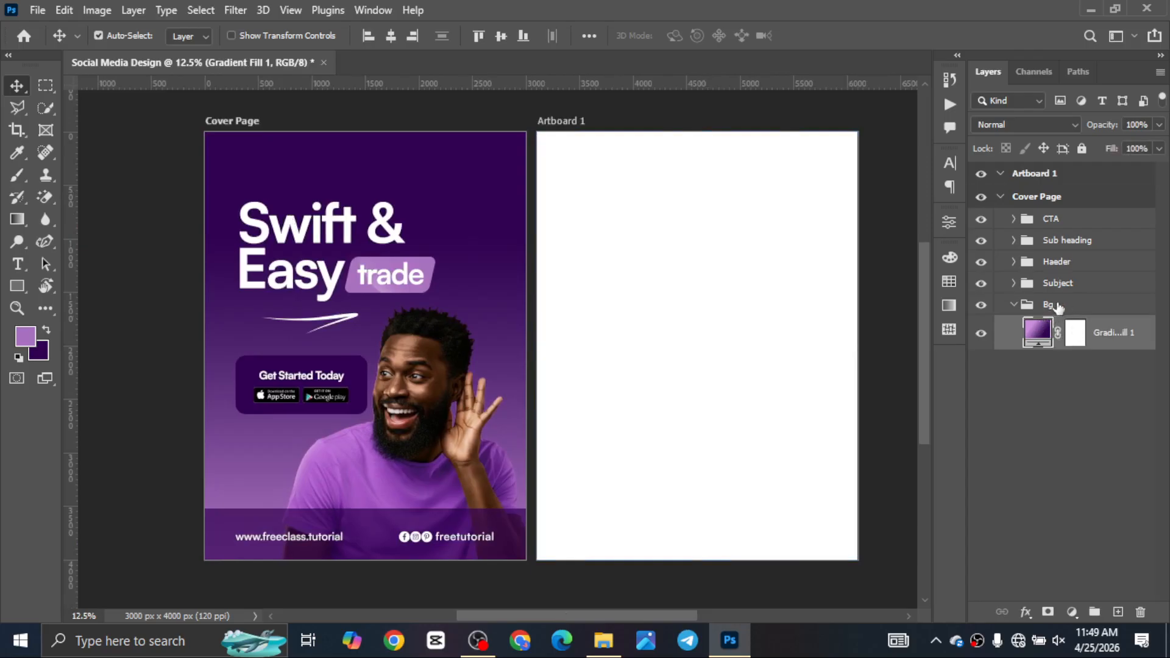
{"action": "left_click", "coordinate": [1007, 308]}
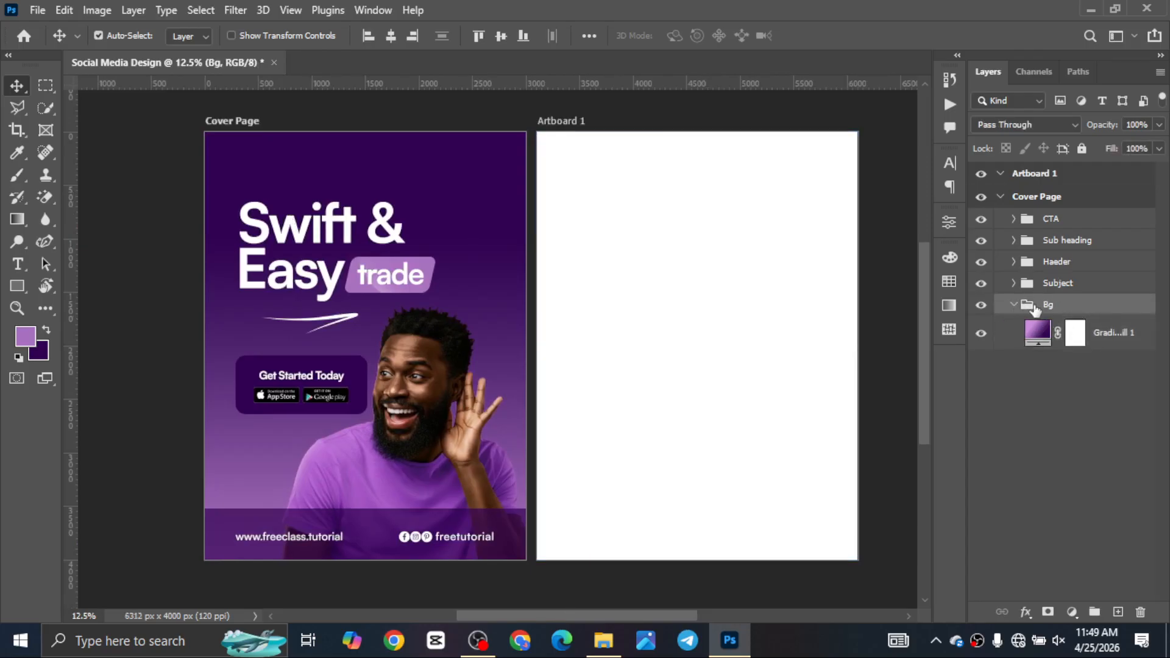
{"action": "left_click", "coordinate": [1014, 305]}
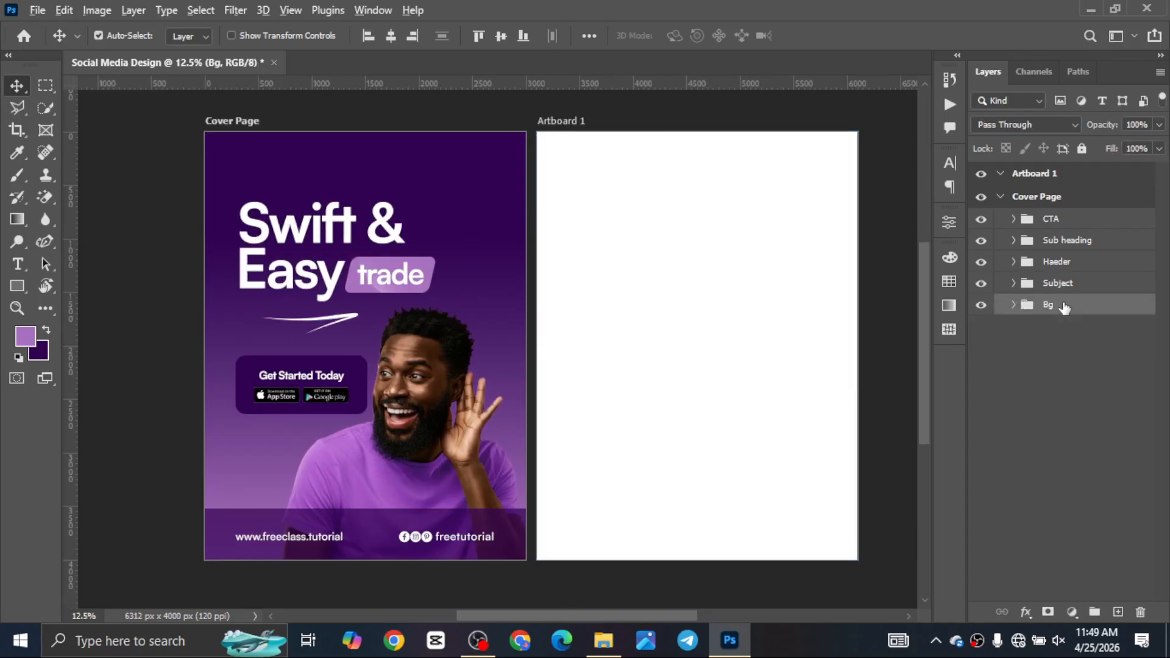
{"action": "left_click_drag", "start_coordinate": [1063, 306], "coordinate": [1053, 177]}
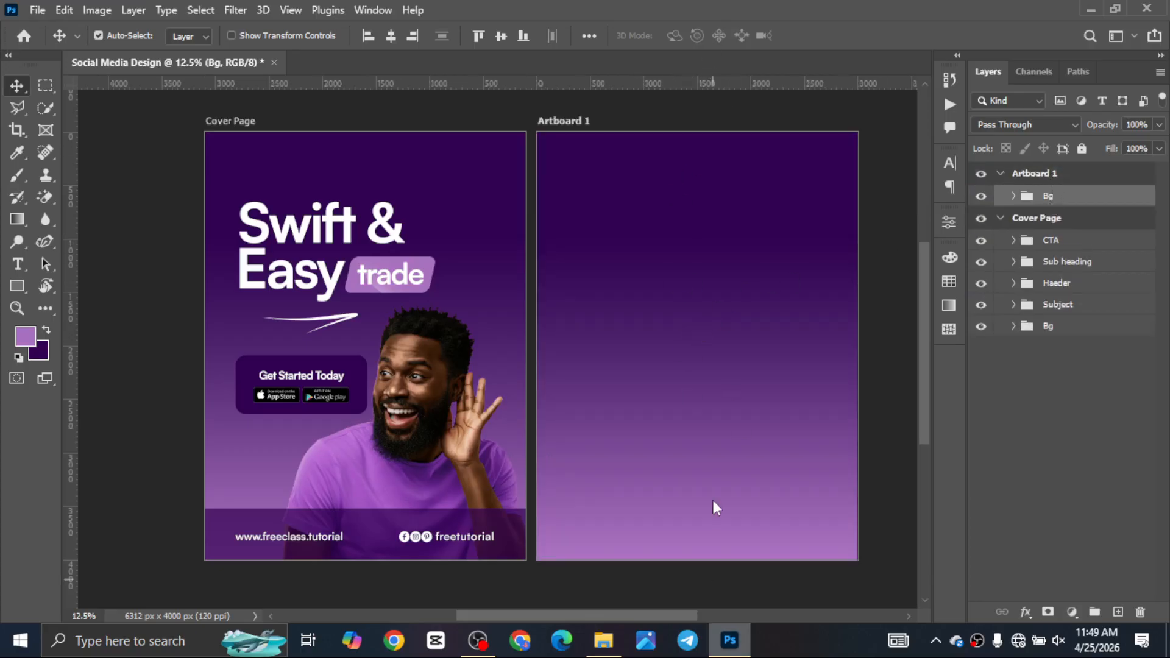
Step: Reverse the gradient fill in the new artboard's Bg group
{"action": "left_click", "coordinate": [1013, 196]}
{"action": "double_click", "coordinate": [1038, 225]}
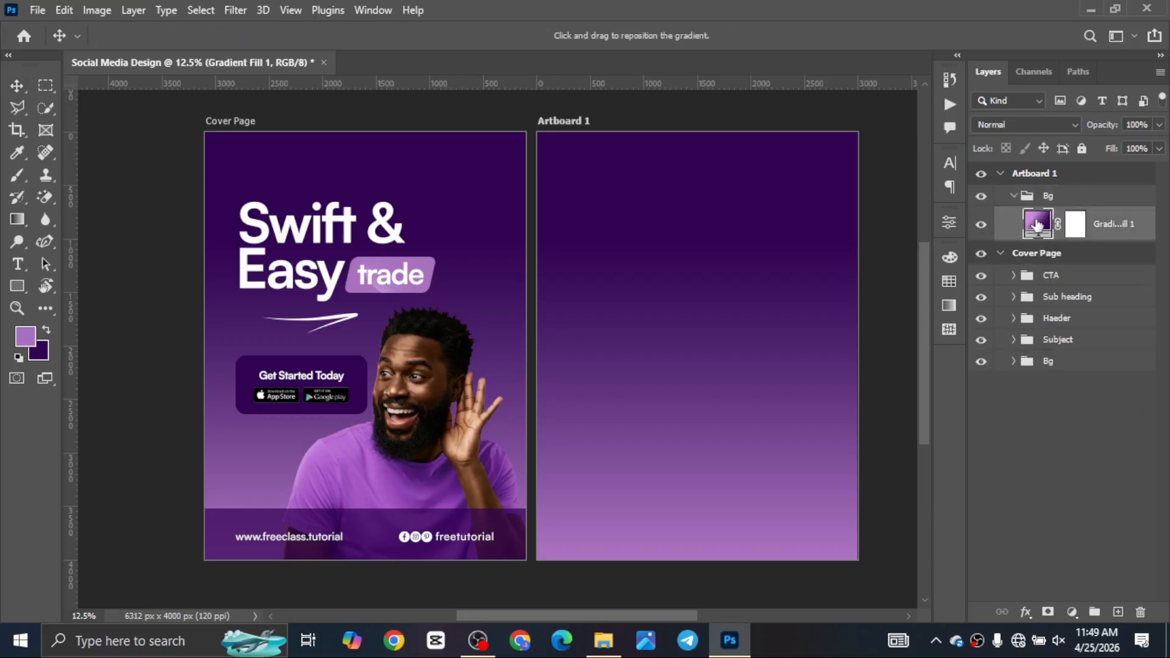
{"action": "left_click", "coordinate": [945, 293]}
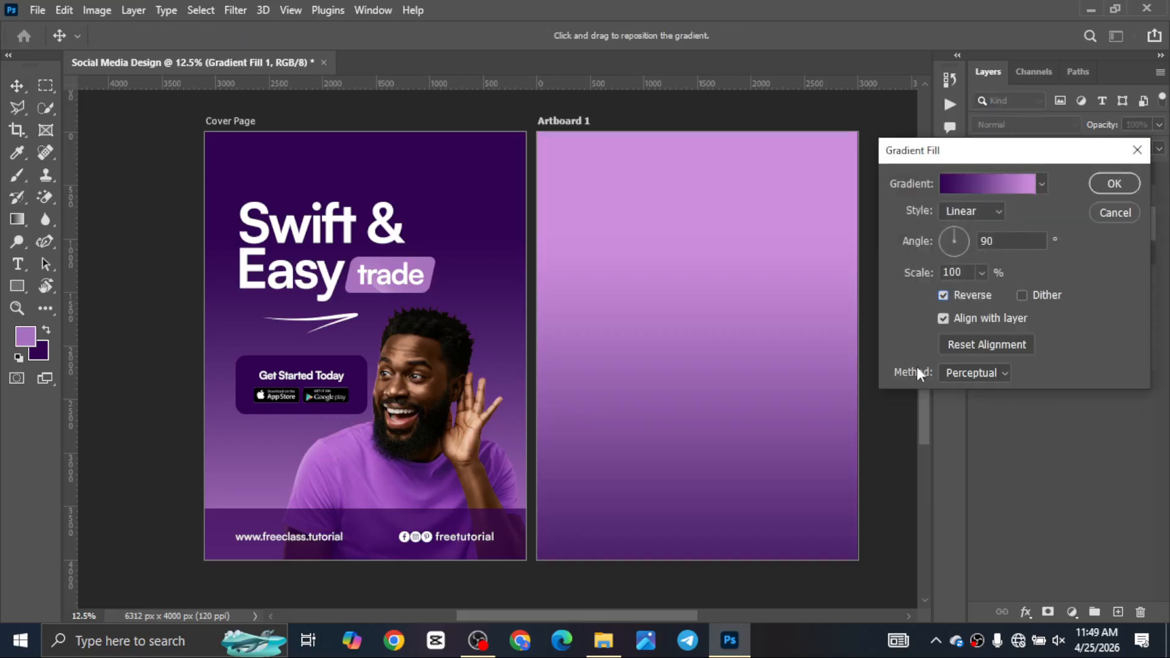
{"action": "left_click", "coordinate": [1104, 188]}
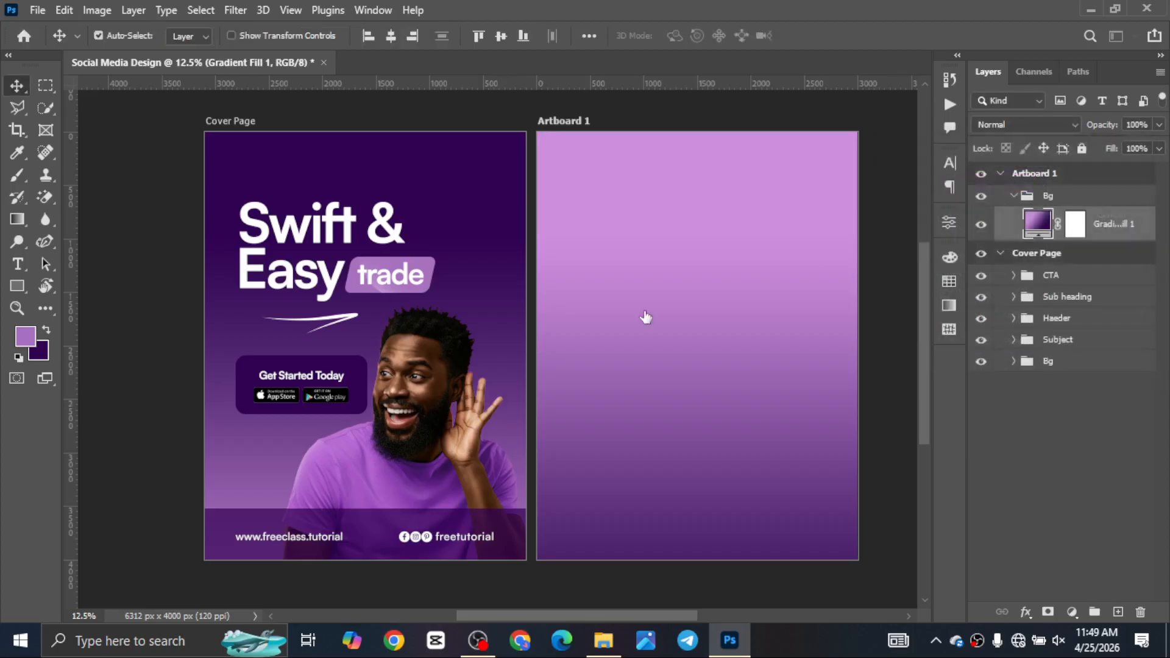
{"action": "scroll", "coordinate": [643, 403], "scroll_direction": "down", "scroll_amount": 1}
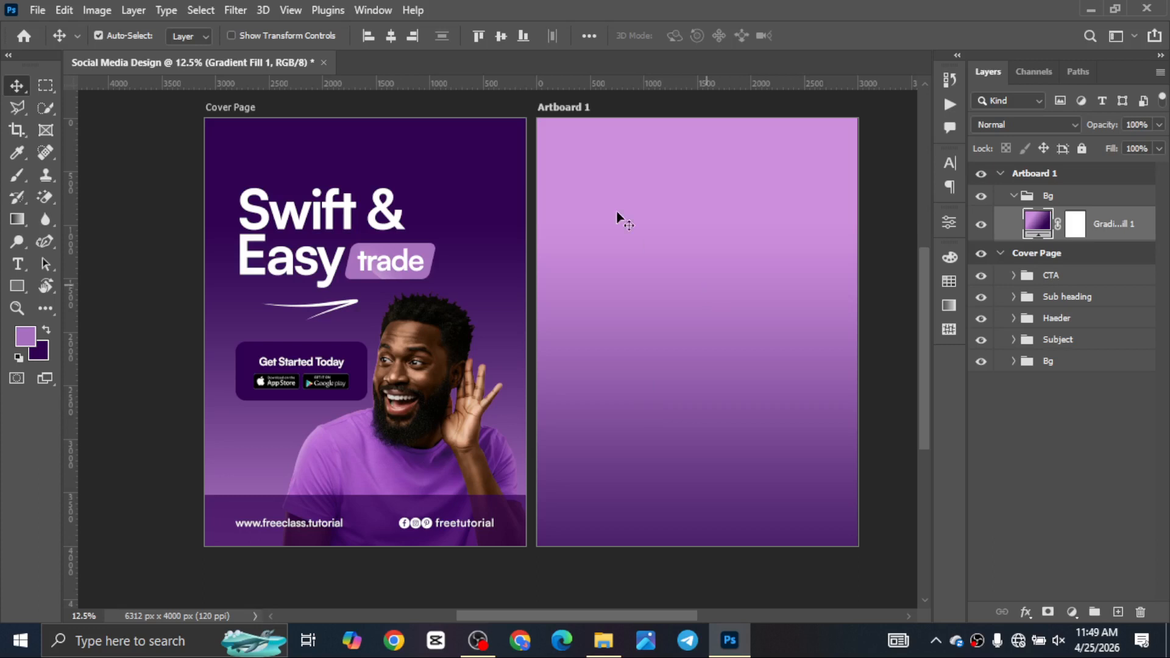
Step: Rename the new artboard "Copy 2" and deselect it
{"action": "key", "text": "shift+v"}
{"action": "left_click", "coordinate": [561, 108]}
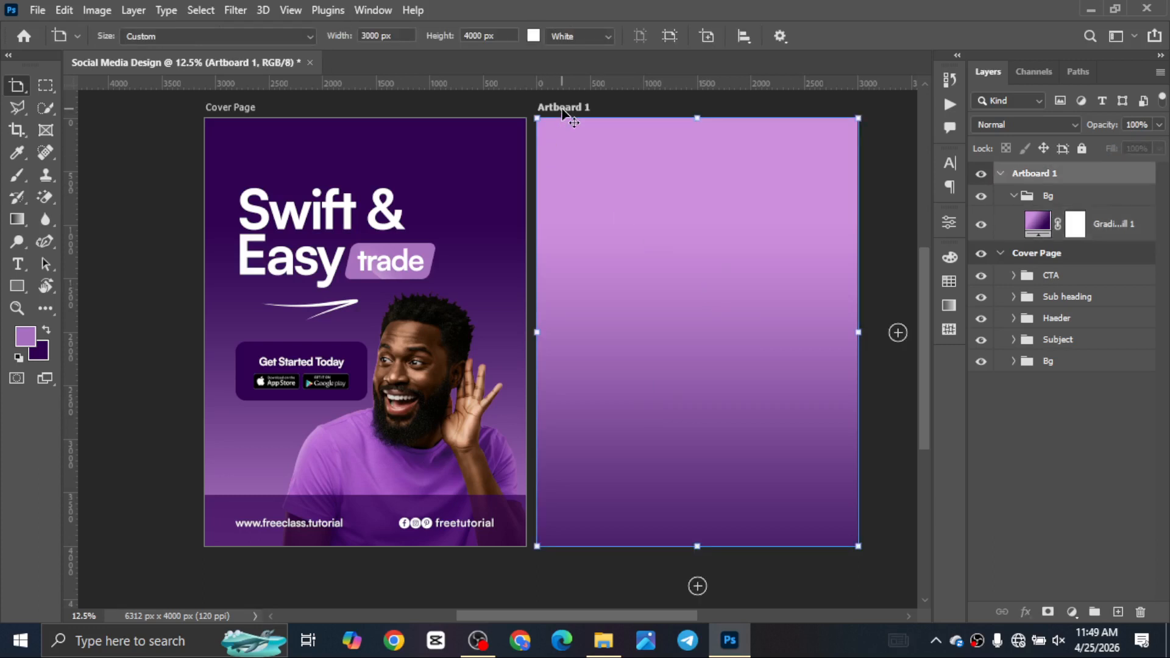
{"action": "double_click", "coordinate": [1039, 173]}
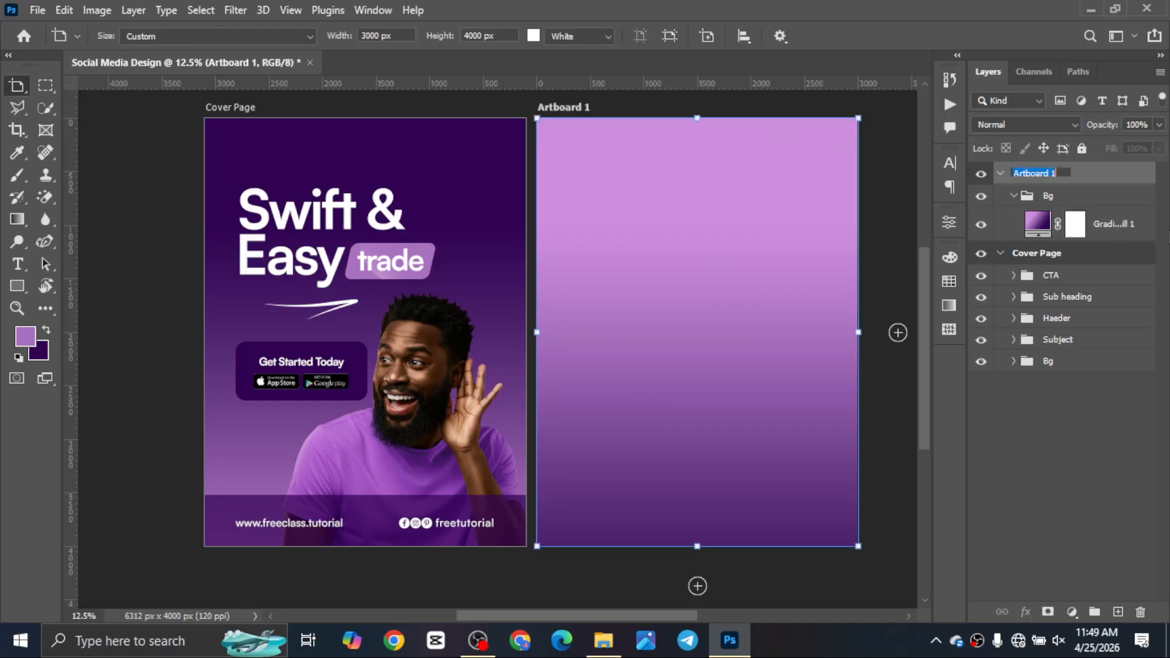
{"action": "type", "text": "Copy 2"}
{"action": "key", "text": "Return"}
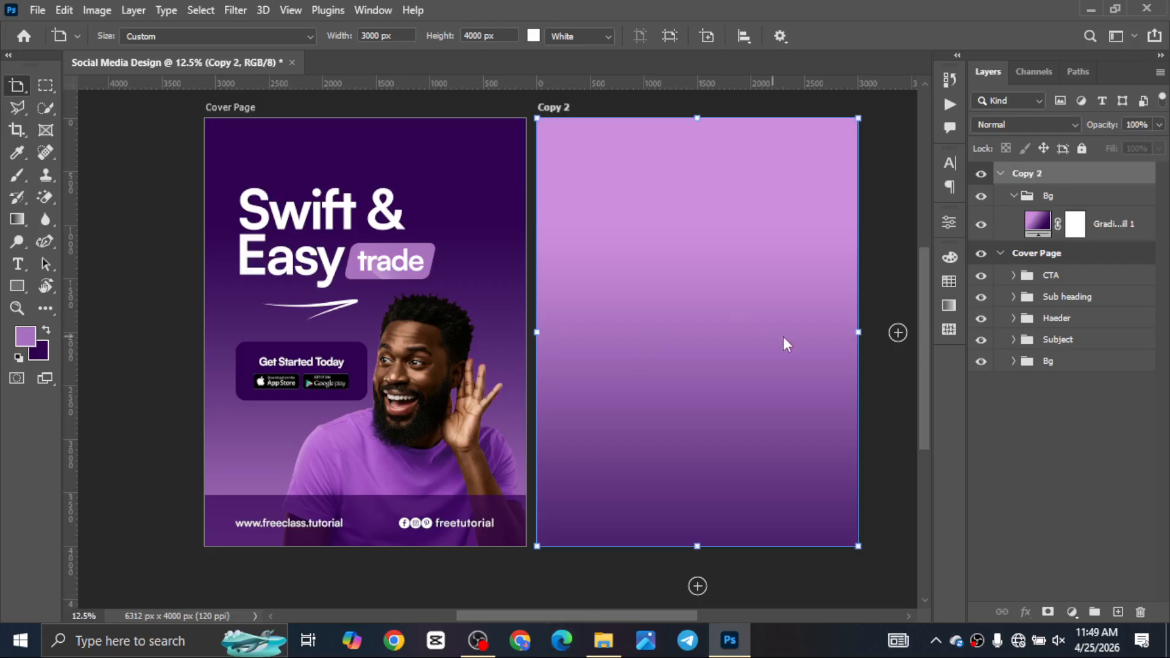
{"action": "key", "text": "v"}
{"action": "scroll", "coordinate": [590, 615], "scroll_direction": "right", "scroll_amount": 2}
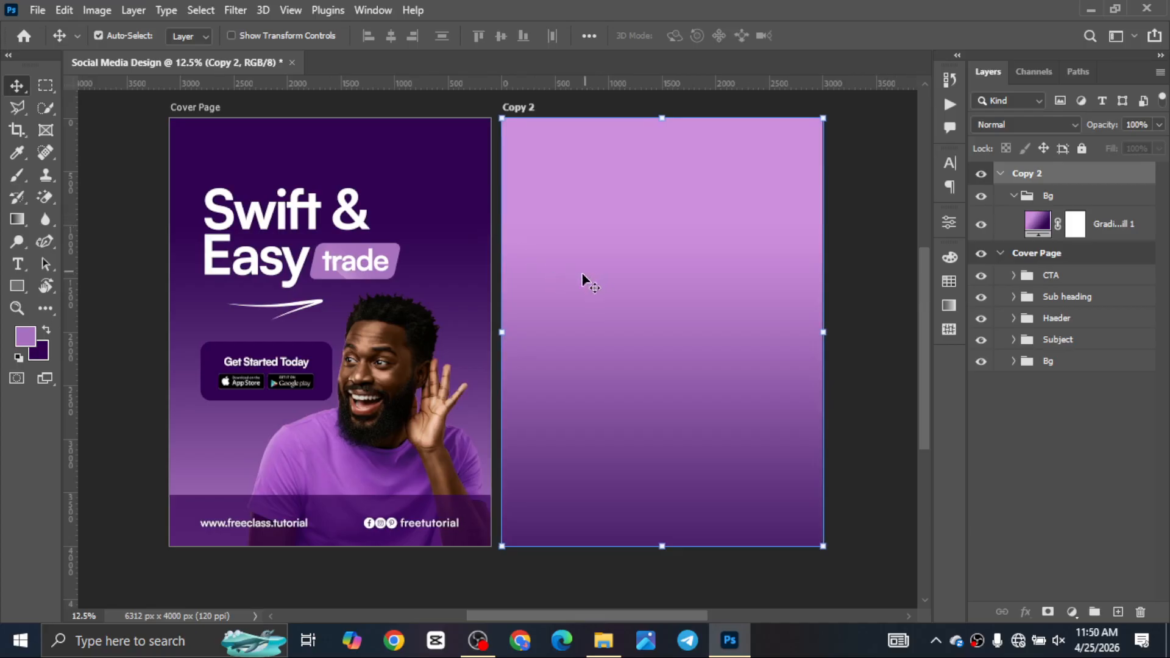
{"action": "left_click", "coordinate": [131, 191]}
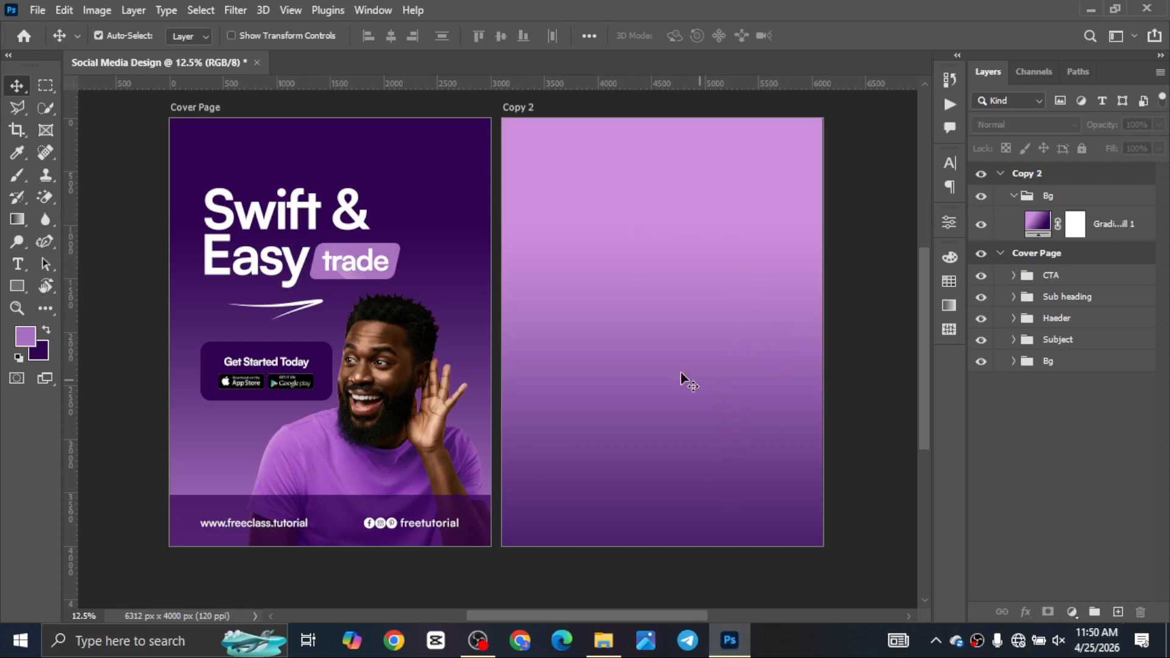
Step: Switch to File Explorer and look through the Flyer Design Course folder for an illustration that suits the second page
{"action": "left_click", "coordinate": [604, 640]}
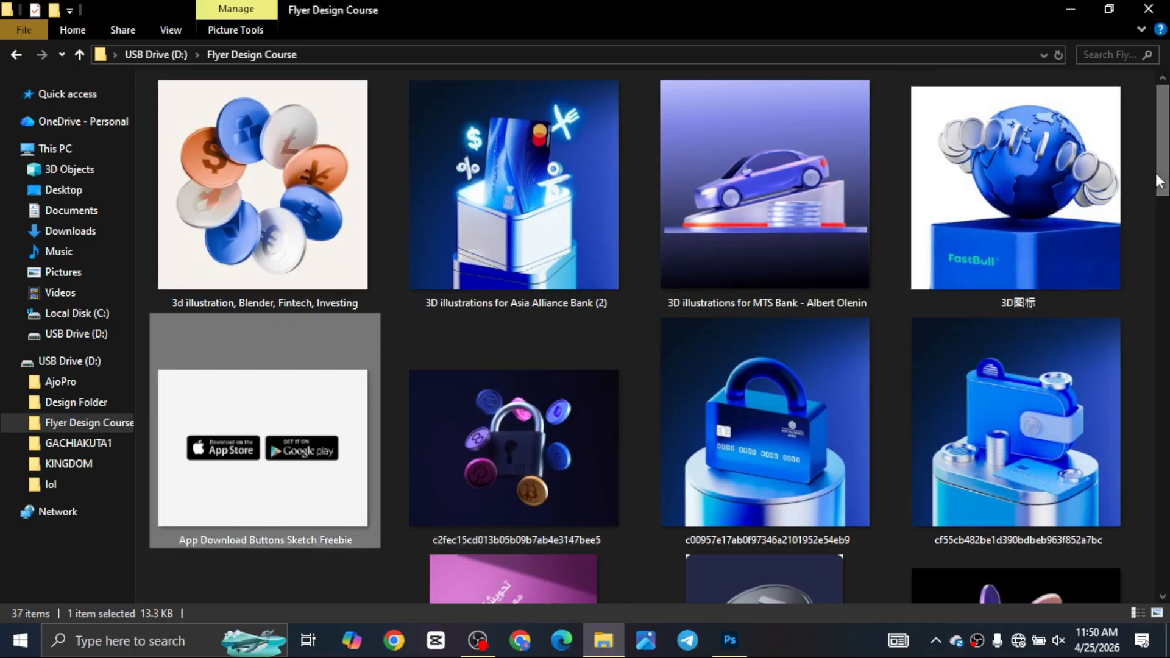
{"action": "left_click_drag", "start_coordinate": [1164, 158], "coordinate": [1167, 381]}
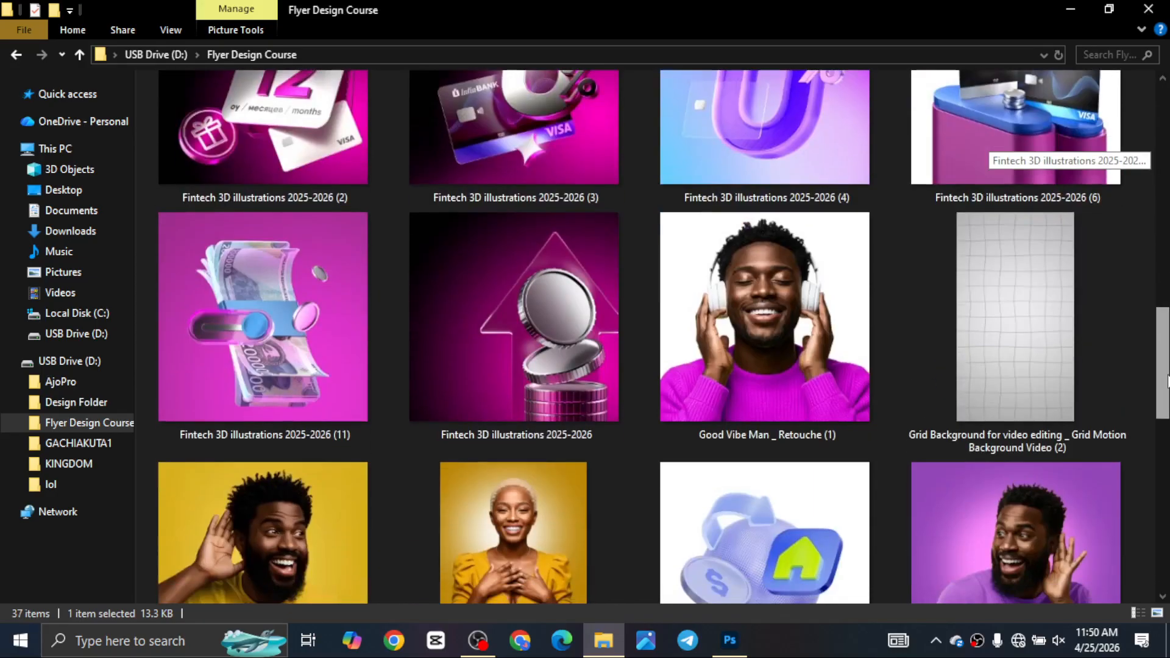
{"action": "left_click", "coordinate": [244, 327]}
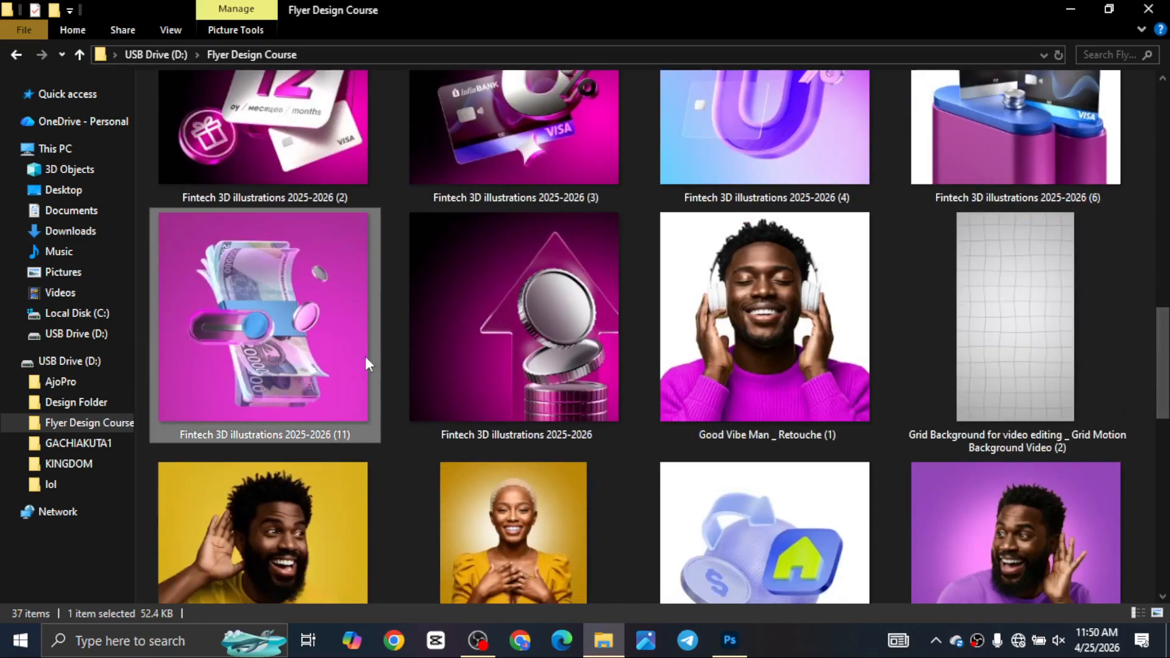
{"action": "scroll", "coordinate": [390, 432], "scroll_direction": "down", "scroll_amount": 8}
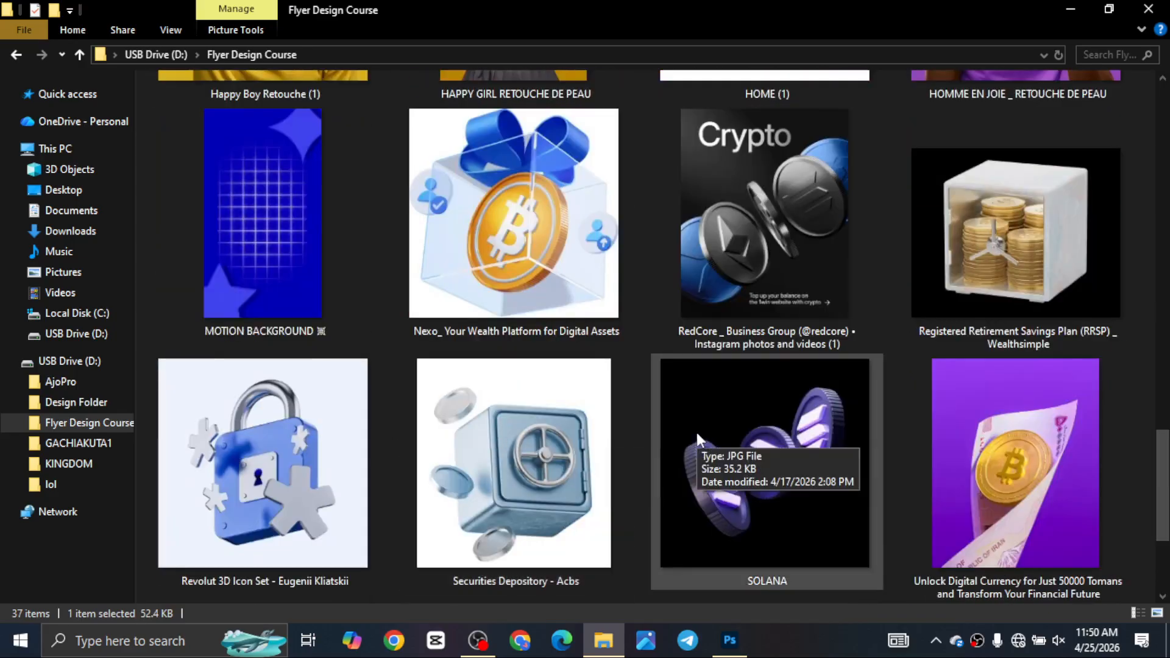
{"action": "scroll", "coordinate": [331, 324], "scroll_direction": "up", "scroll_amount": 13}
{"action": "scroll", "coordinate": [338, 326], "scroll_direction": "up", "scroll_amount": 6}
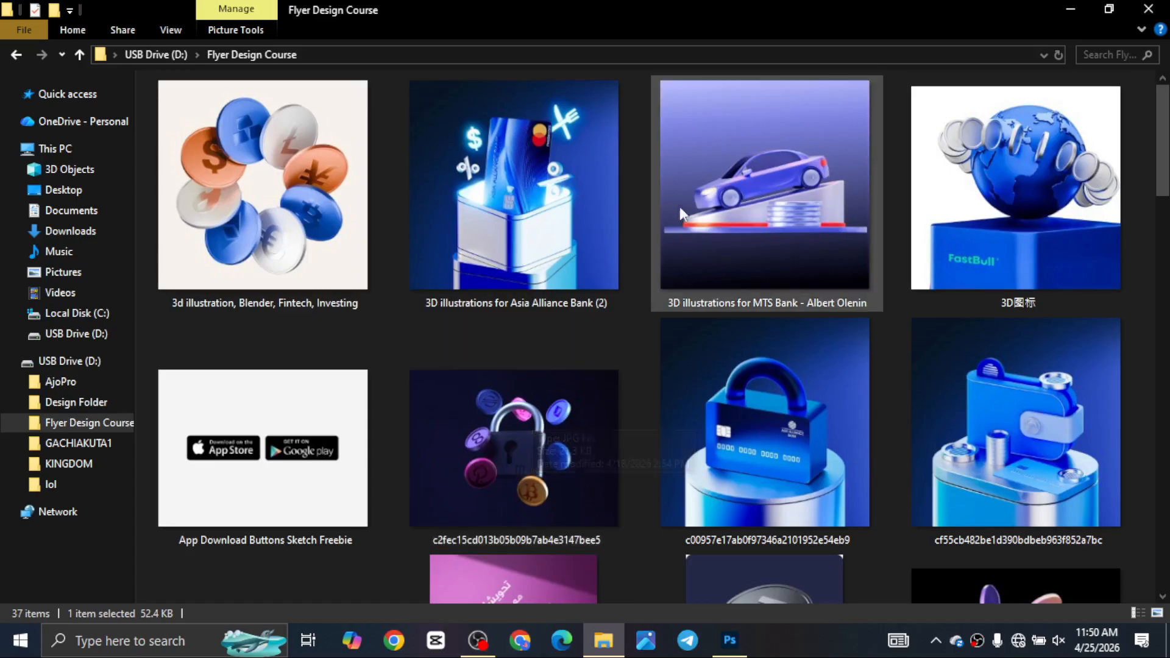
{"action": "scroll", "coordinate": [619, 381], "scroll_direction": "down", "scroll_amount": 8}
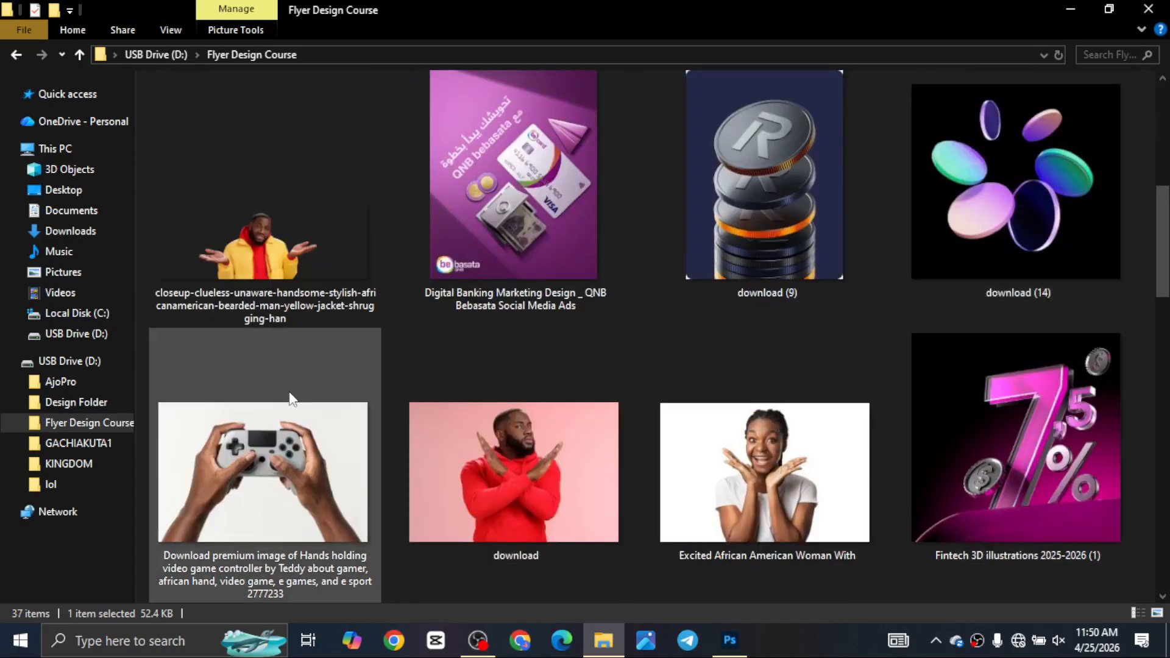
{"action": "scroll", "coordinate": [289, 391], "scroll_direction": "down", "scroll_amount": 8}
{"action": "scroll", "coordinate": [289, 391], "scroll_direction": "up", "scroll_amount": 4}
{"action": "scroll", "coordinate": [289, 392], "scroll_direction": "down", "scroll_amount": 4}
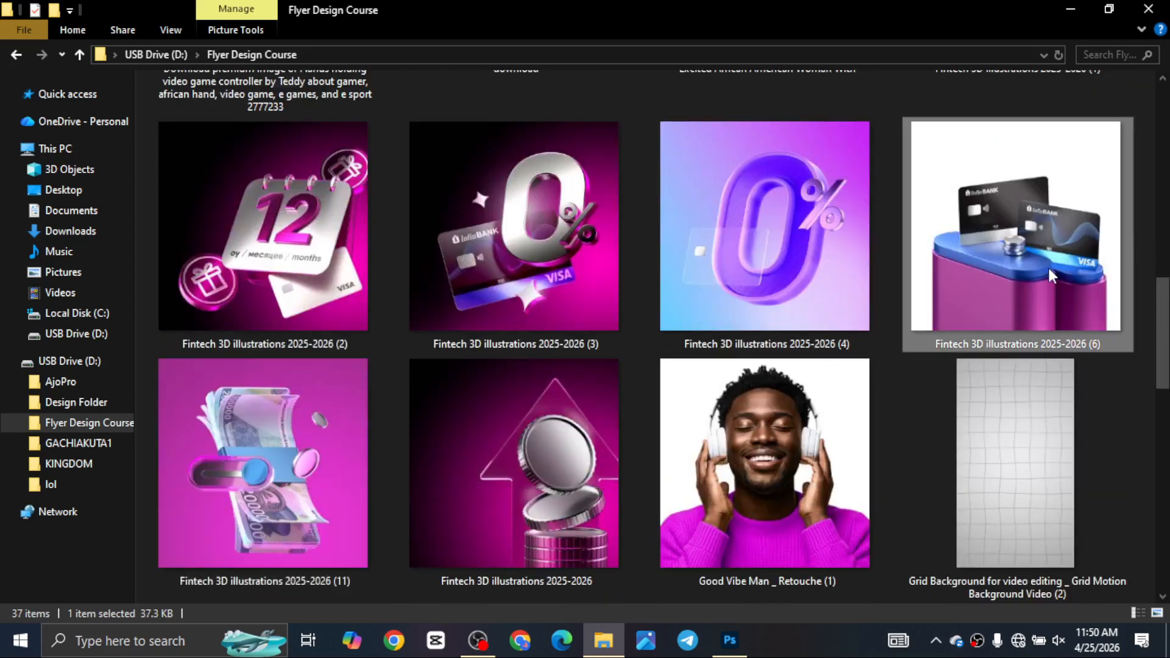
{"action": "scroll", "coordinate": [615, 414], "scroll_direction": "down", "scroll_amount": 3}
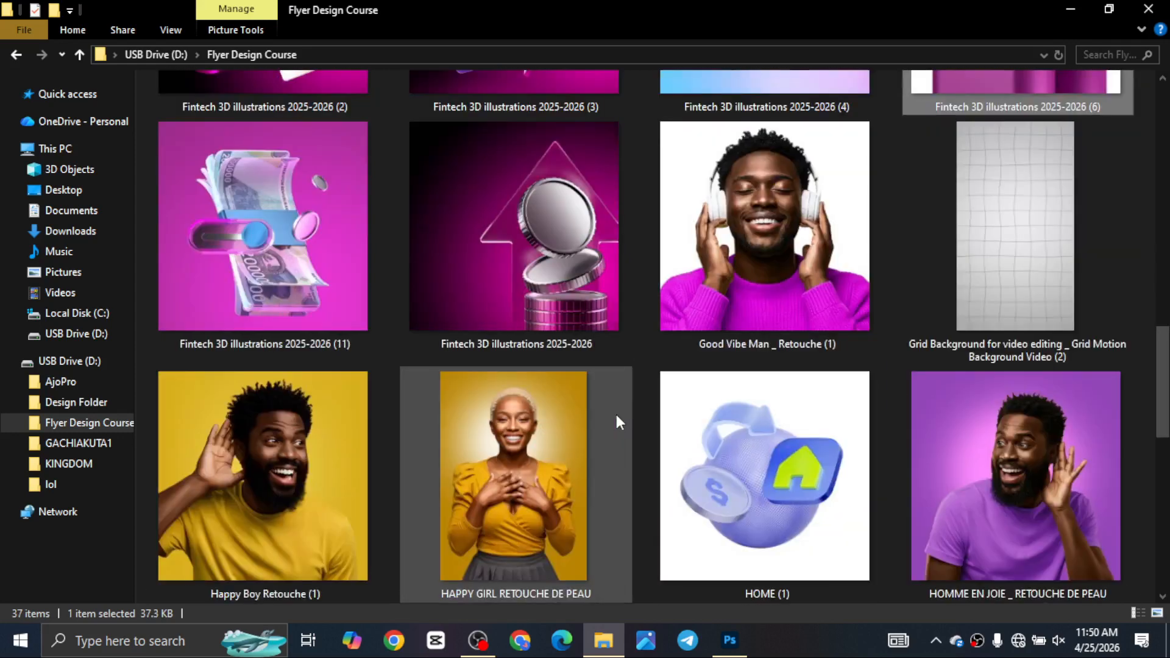
{"action": "scroll", "coordinate": [616, 414], "scroll_direction": "down", "scroll_amount": 3}
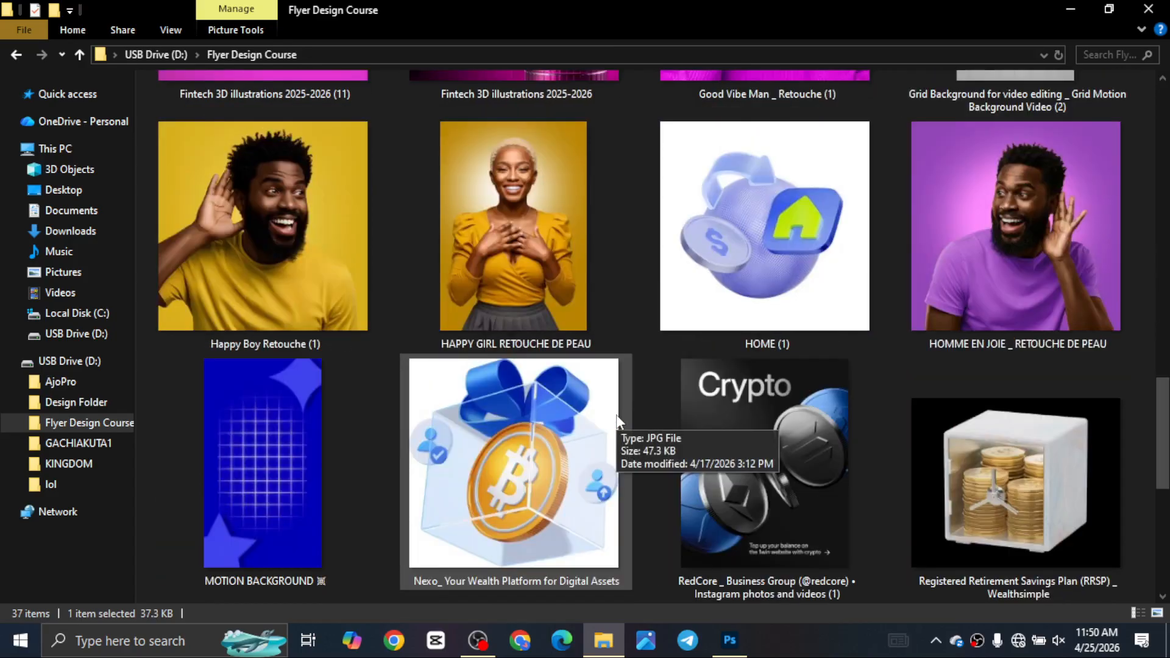
{"action": "left_click", "coordinate": [853, 440]}
{"action": "scroll", "coordinate": [674, 448], "scroll_direction": "down", "scroll_amount": 3}
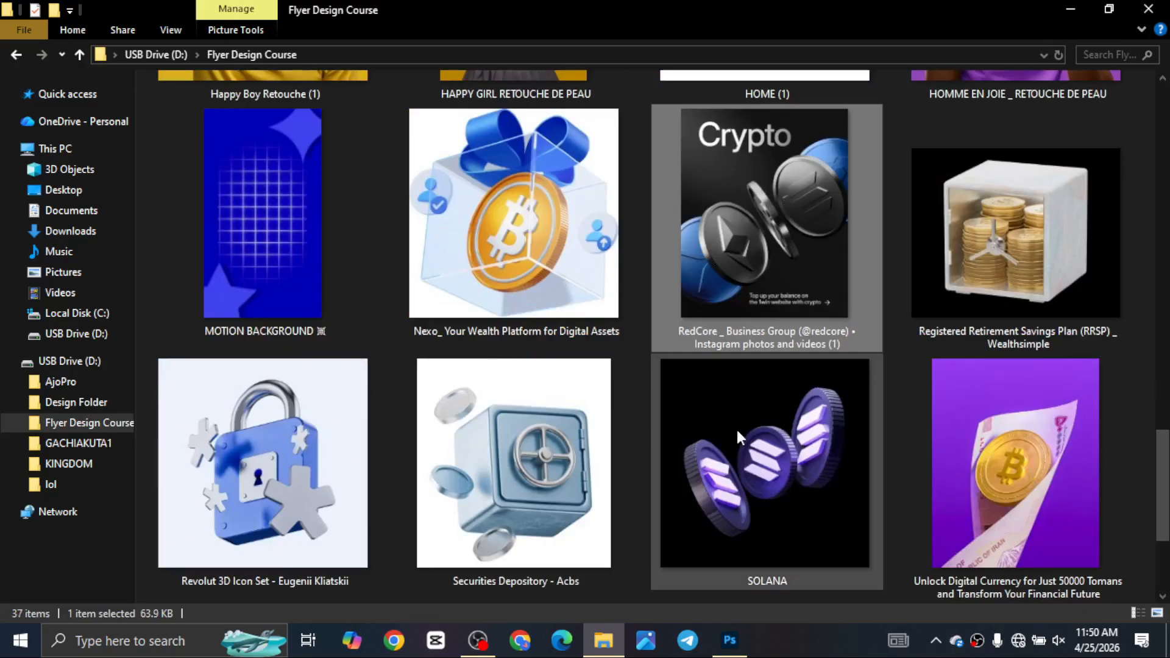
{"action": "scroll", "coordinate": [769, 341], "scroll_direction": "down", "scroll_amount": 3}
Step: Place the SOLANA coins image on the Copy 2 artboard, enlarged to about three quarters of the artboard's width and below its middle
{"action": "left_click", "coordinate": [770, 335]}
{"action": "left_click_drag", "start_coordinate": [803, 279], "coordinate": [648, 336]}
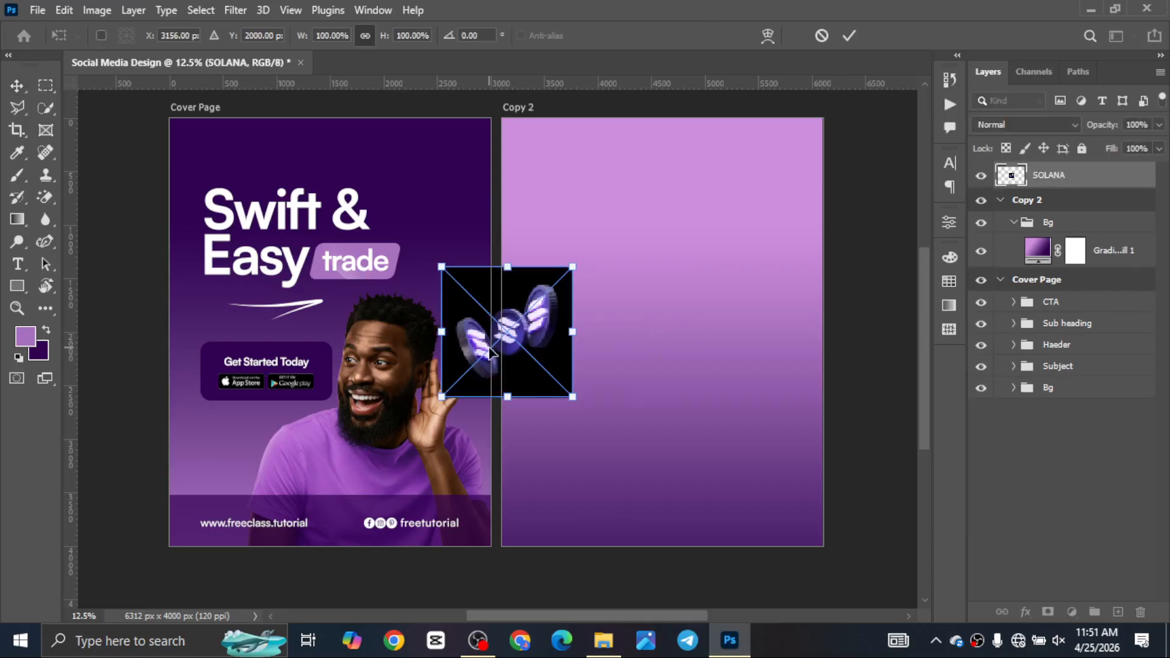
{"action": "left_click_drag", "start_coordinate": [490, 352], "coordinate": [597, 359]}
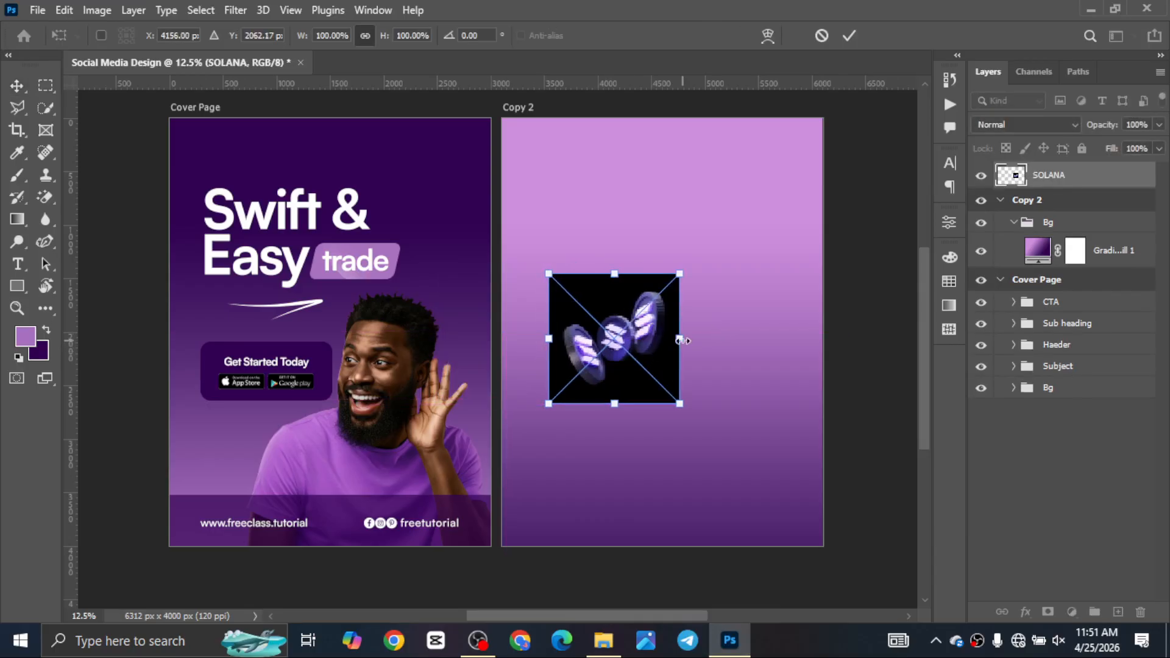
{"action": "left_click_drag", "start_coordinate": [681, 340], "coordinate": [695, 378]}
{"action": "key", "text": "Return"}
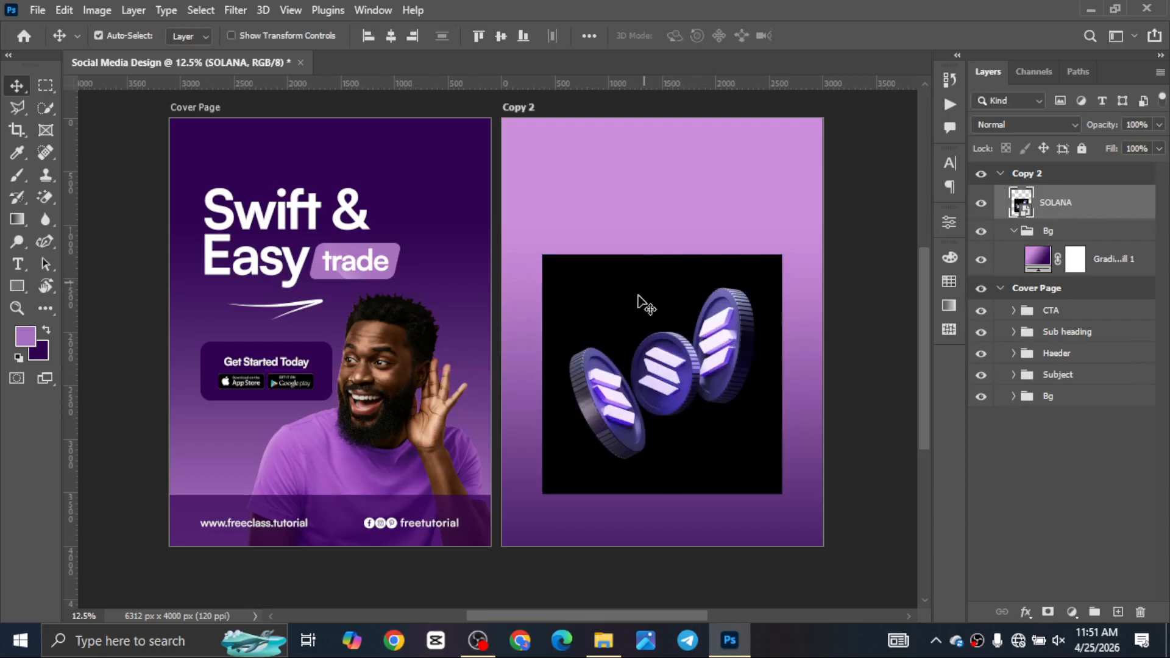
Step: Rasterize the SOLANA layer and erase its black background with the Magic Eraser at tolerance 16, undoing the first erase at tolerance 34
{"action": "left_click", "coordinate": [45, 197]}
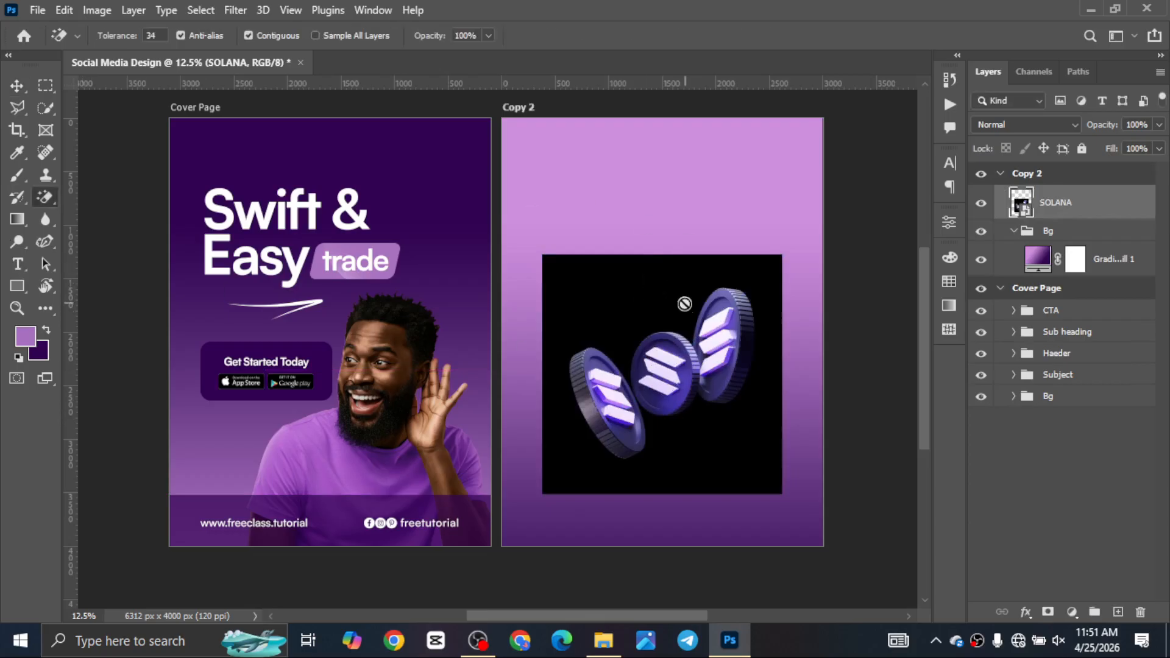
{"action": "left_click", "coordinate": [662, 285]}
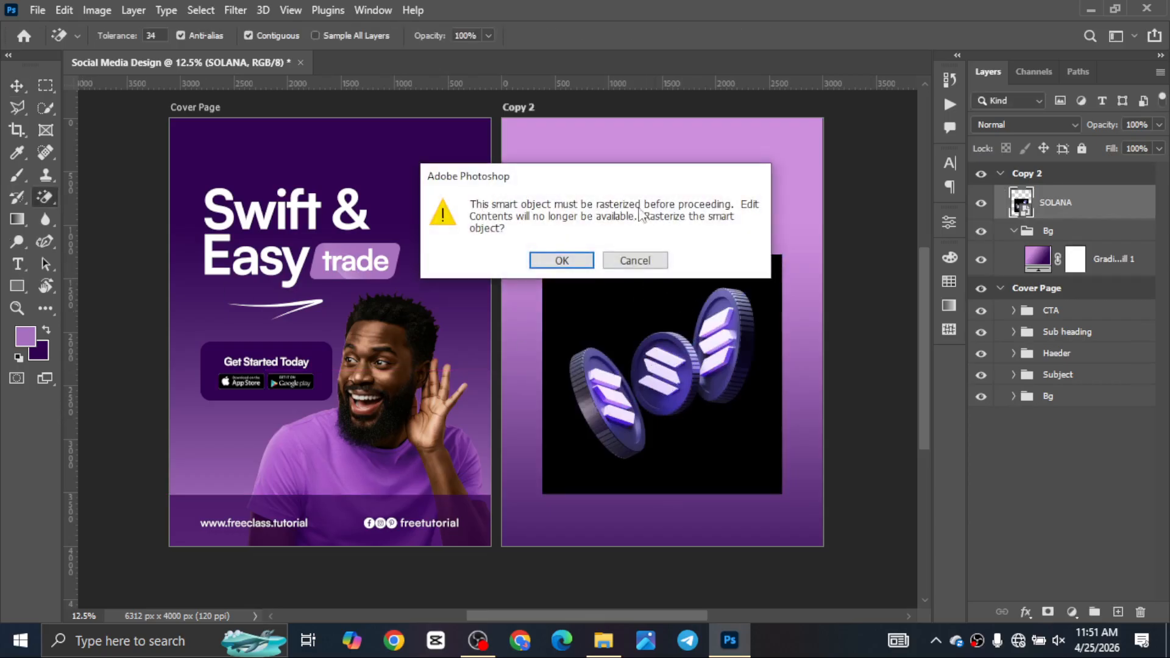
{"action": "left_click", "coordinate": [576, 260]}
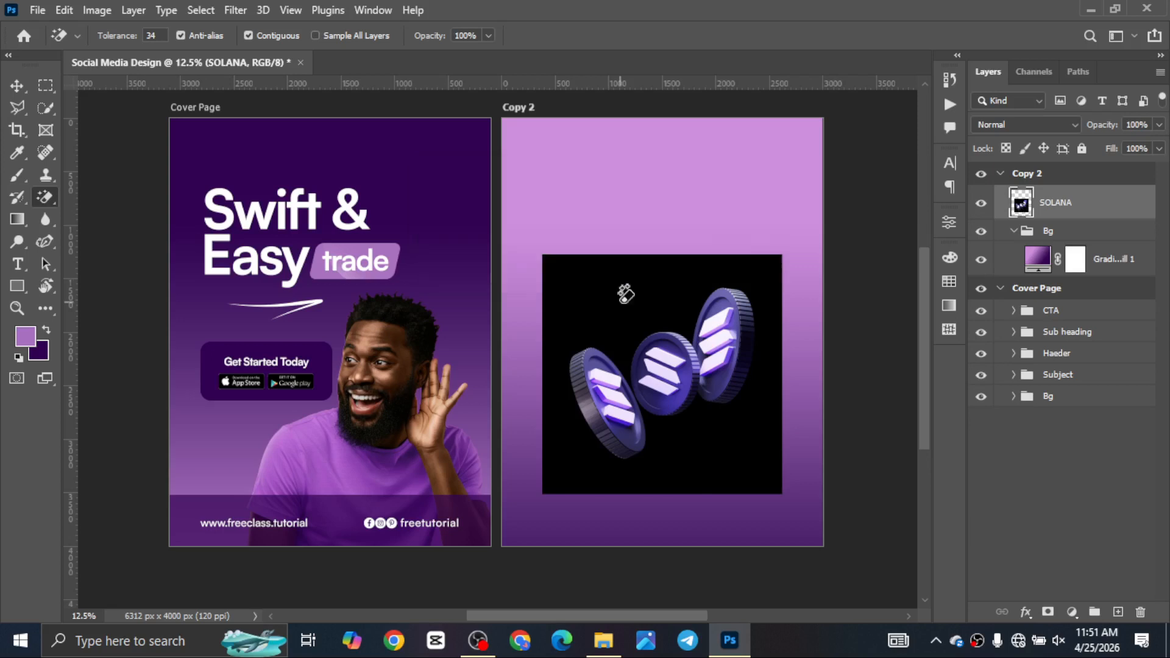
{"action": "left_click", "coordinate": [621, 308]}
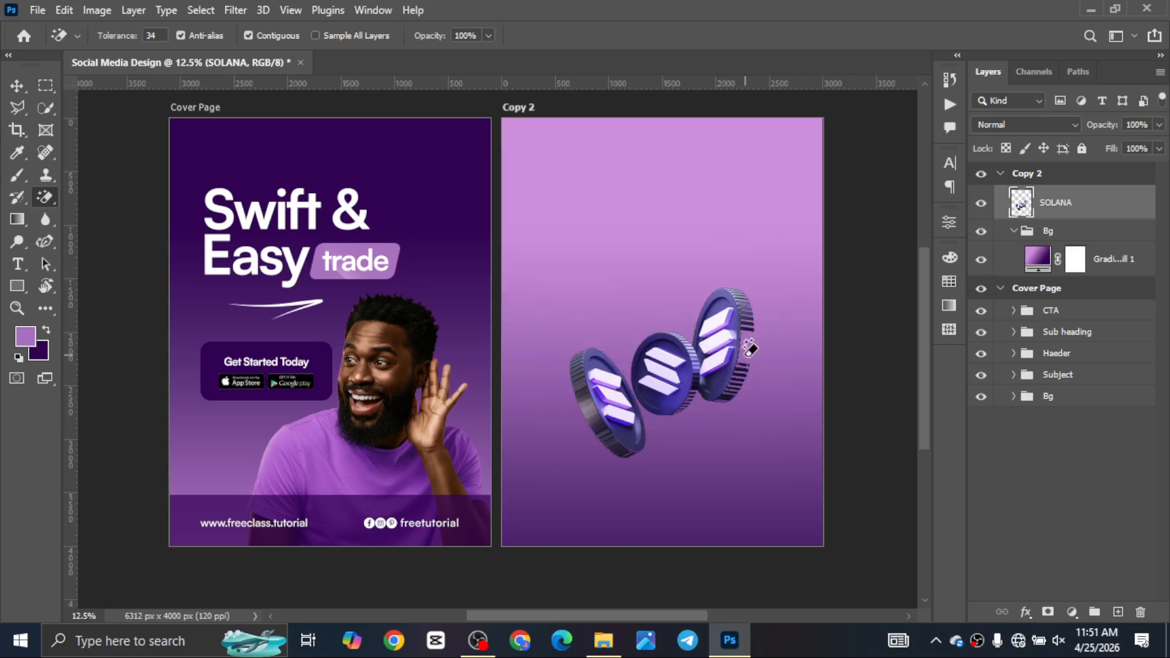
{"action": "key", "text": "ctrl+z"}
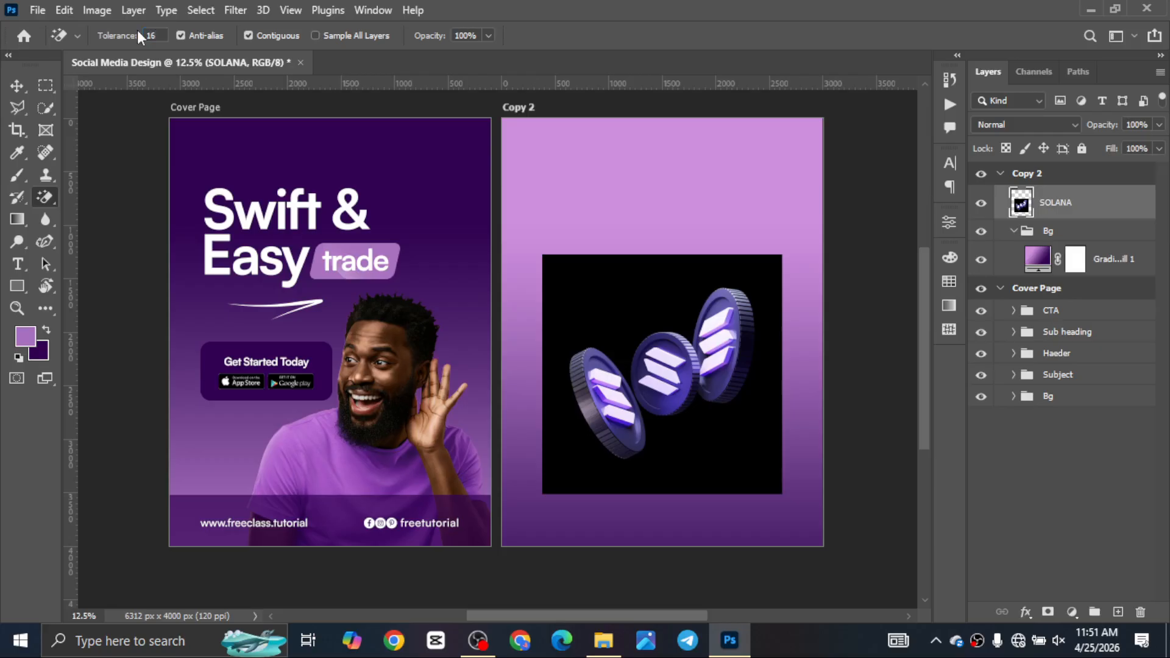
{"action": "left_click", "coordinate": [654, 299]}
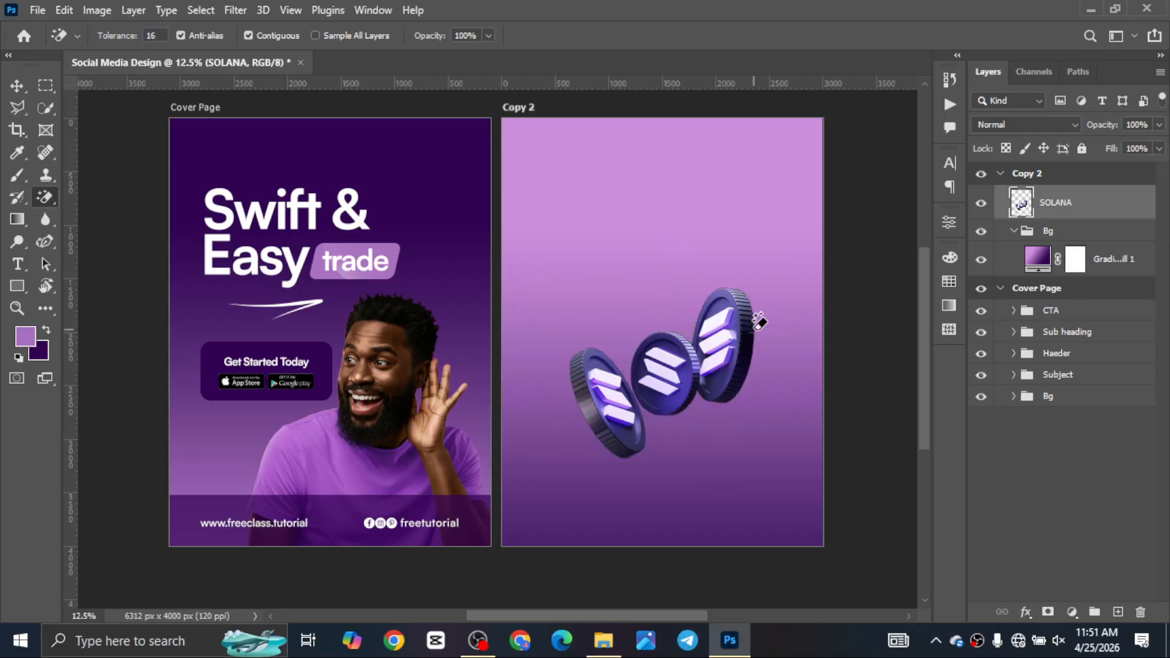
{"action": "key", "text": "v"}
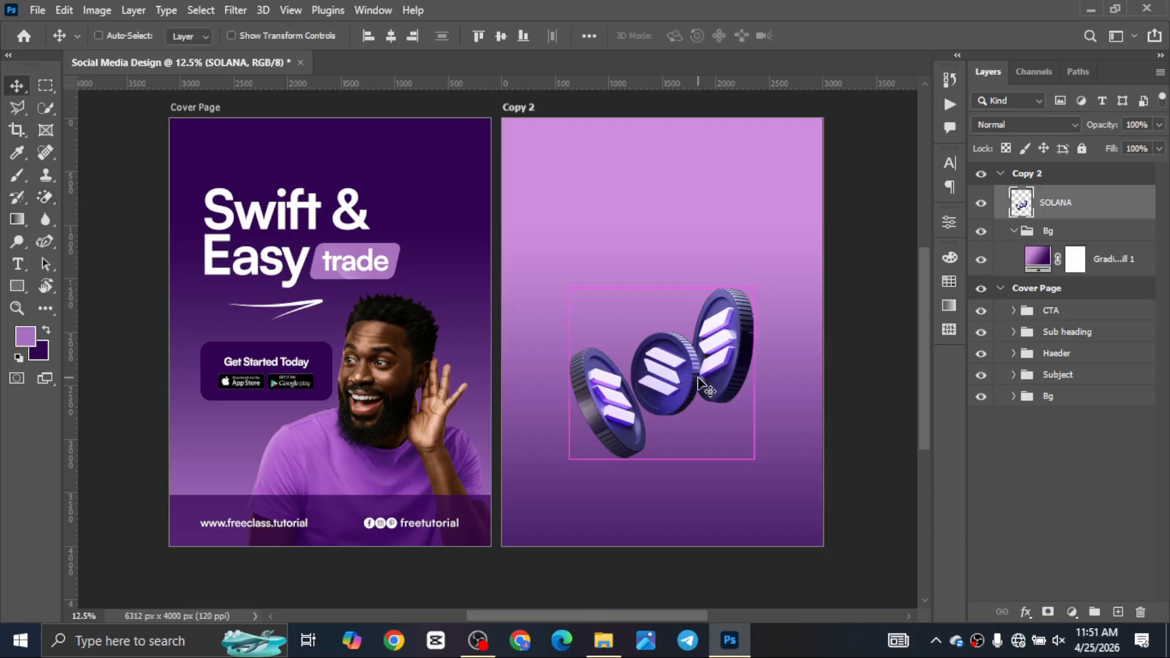
Step: Enlarge the cut-out SOLANA coins and shift them around the middle of the Copy 2 artboard's lower half
{"action": "key", "text": "ctrl+t"}
{"action": "left_click_drag", "start_coordinate": [758, 373], "coordinate": [732, 391]}
{"action": "key", "text": "Return"}
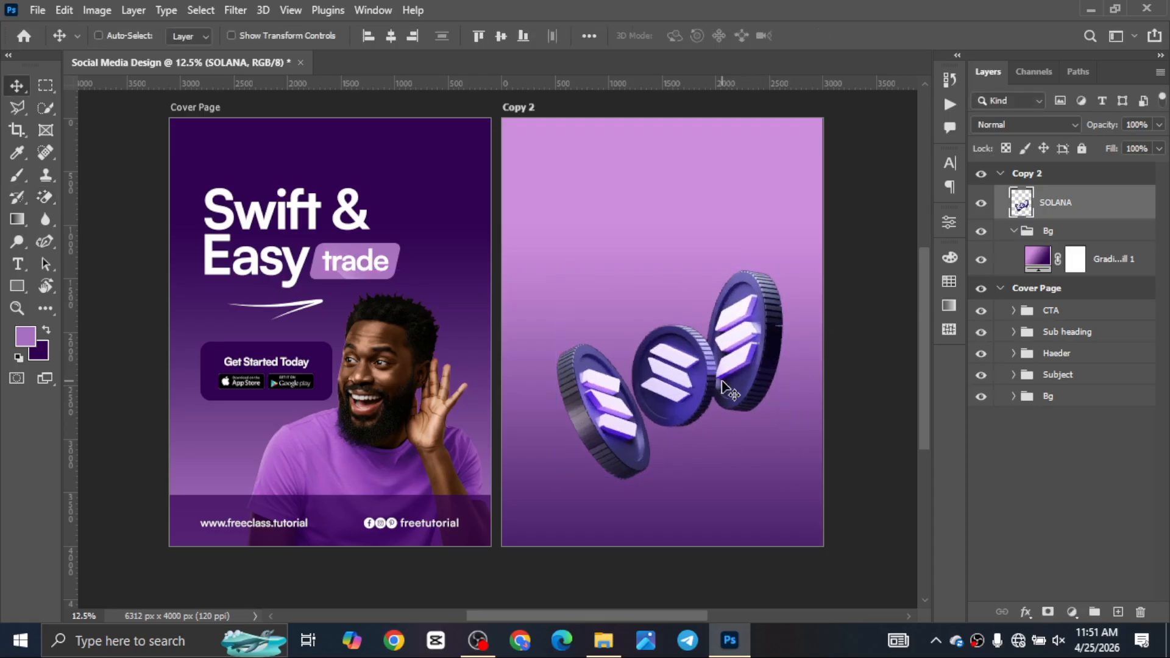
{"action": "key", "text": "ctrl+plus"}
{"action": "left_click_drag", "start_coordinate": [733, 492], "coordinate": [693, 405]}
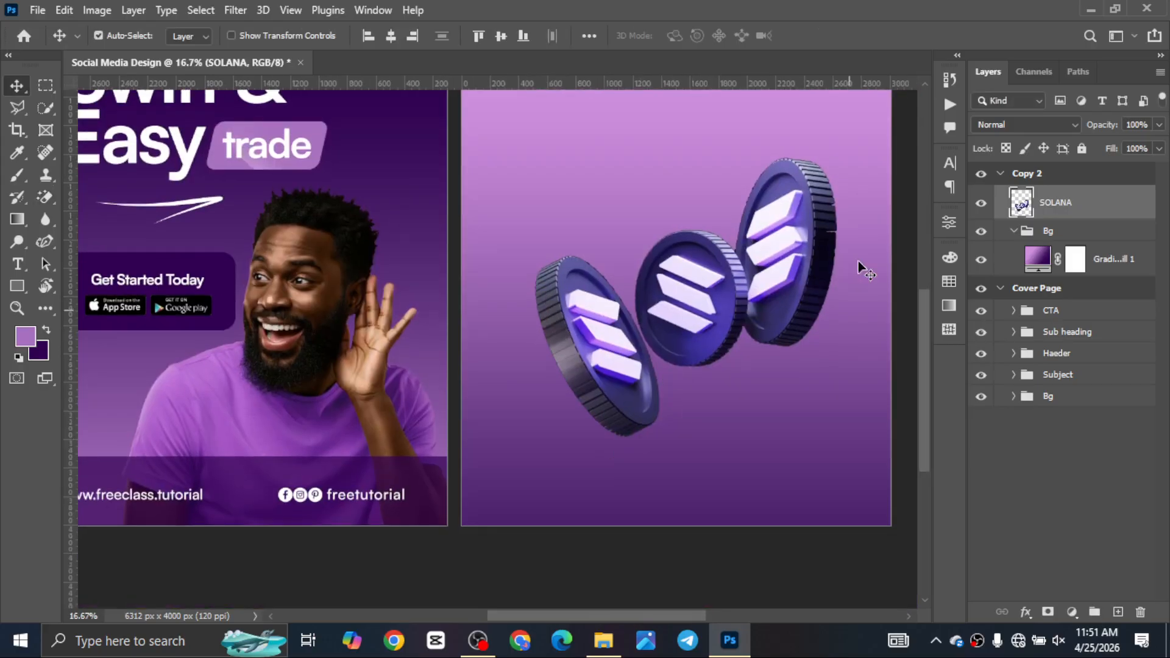
{"action": "key", "text": "ctrl+minus"}
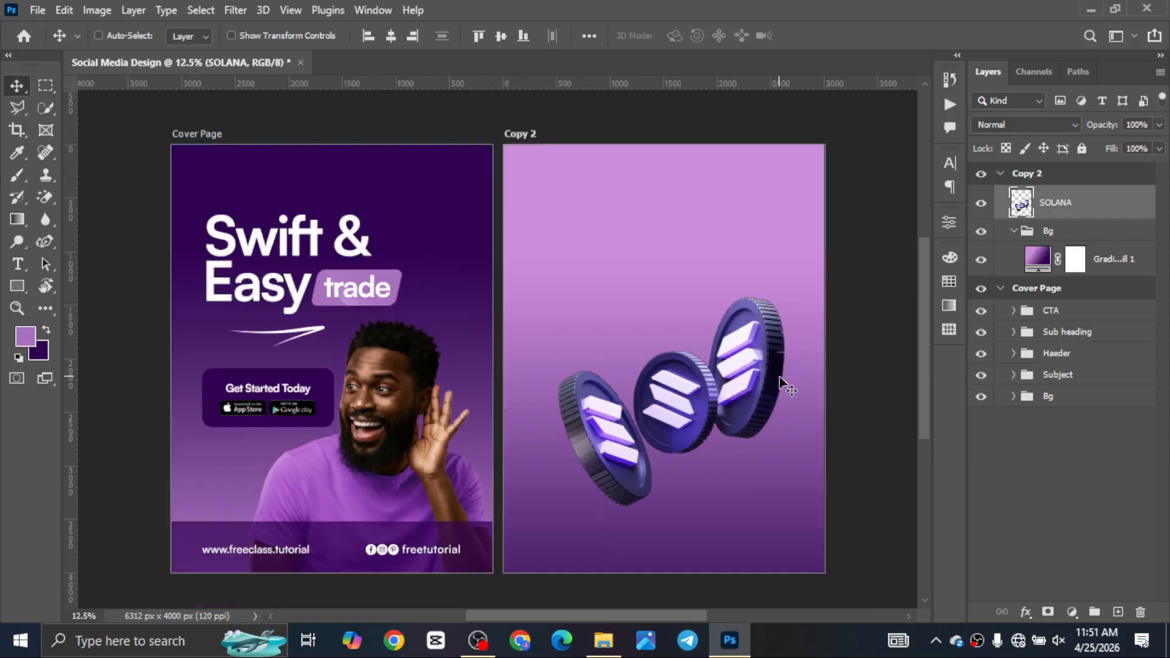
{"action": "left_click_drag", "start_coordinate": [736, 520], "coordinate": [731, 476]}
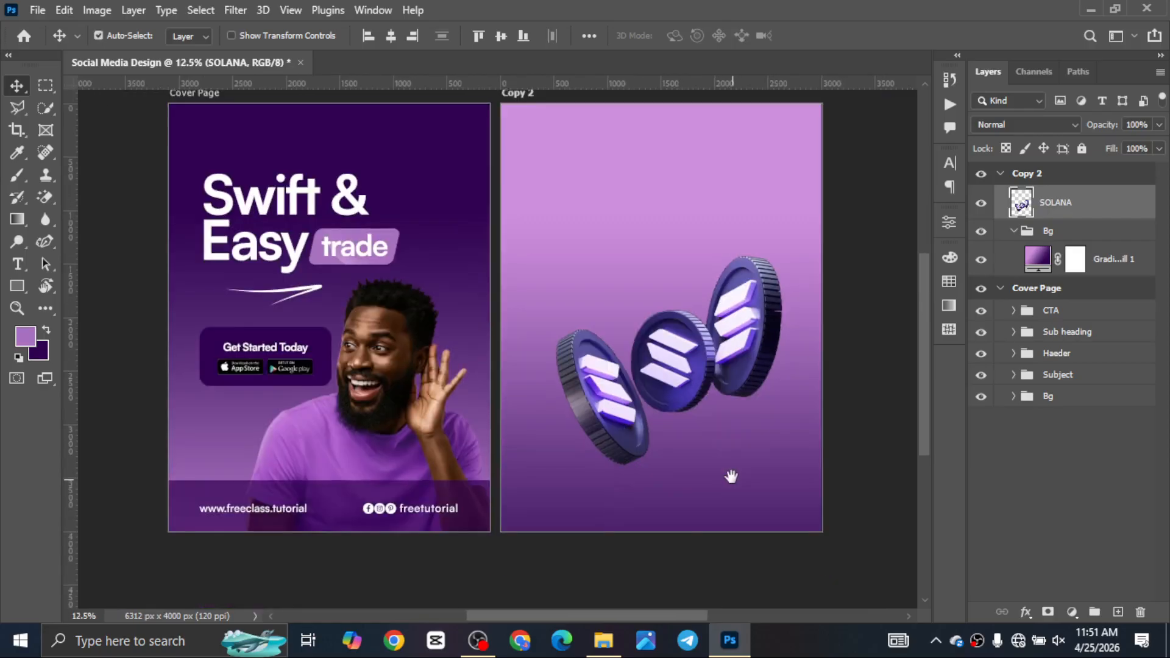
Step: Load the outline of the SOLANA coins as a selection, look for a way to modify it, and deselect
{"action": "left_click", "coordinate": [1022, 205], "text": "ctrl"}
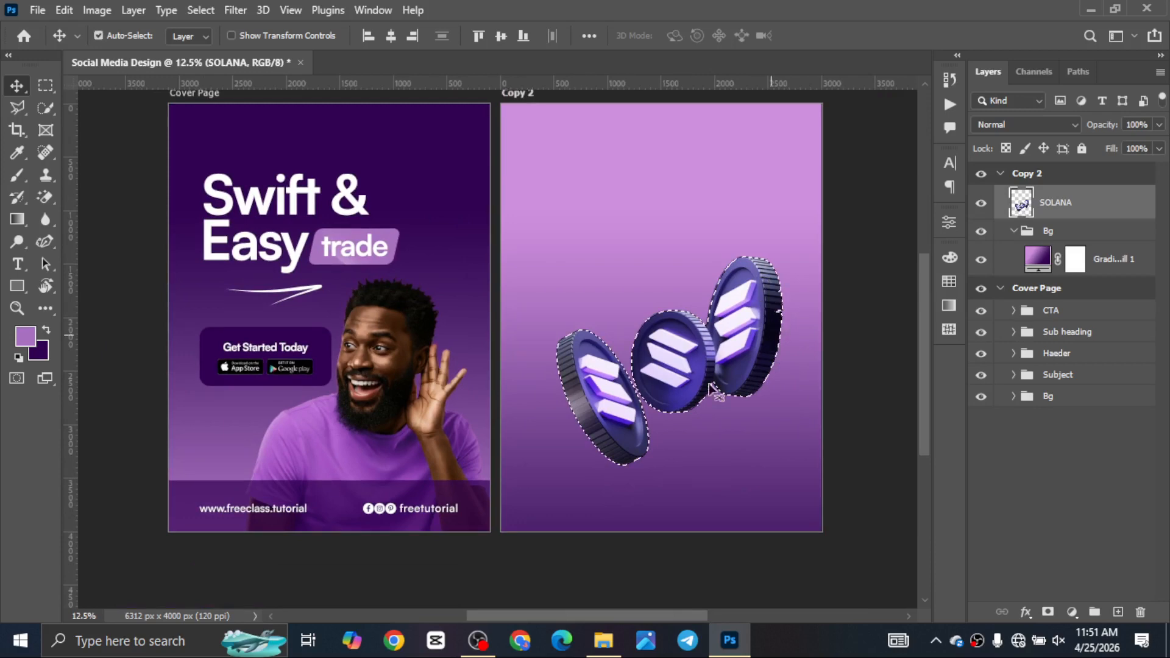
{"action": "left_click", "coordinate": [196, 7]}
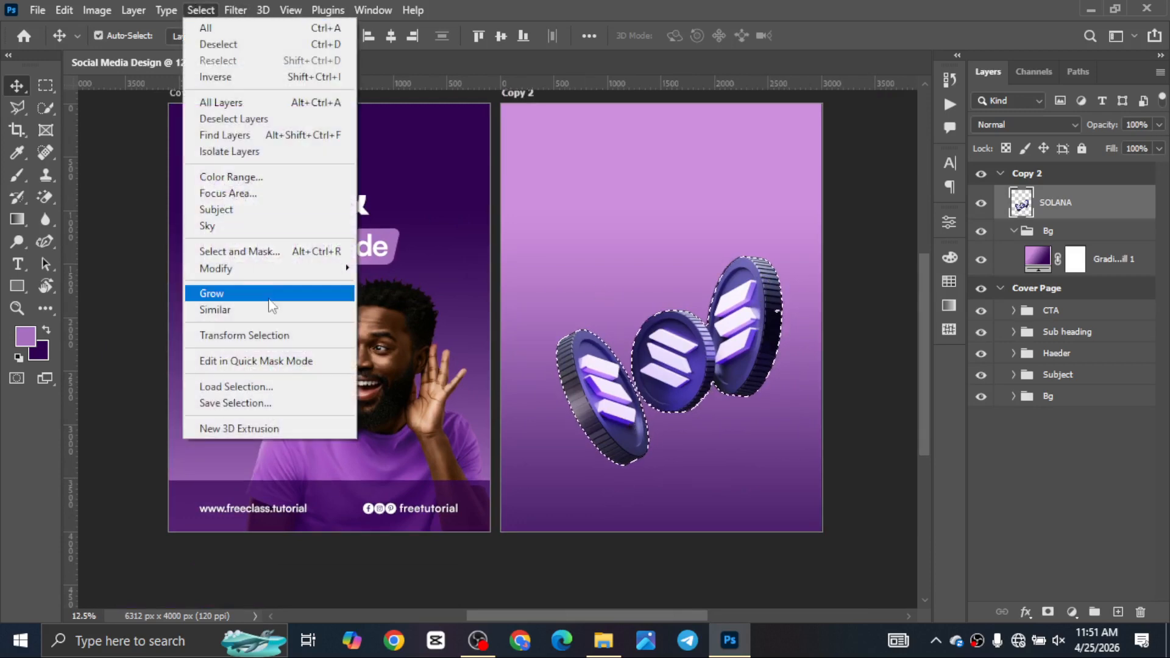
{"action": "left_click", "coordinate": [617, 273]}
{"action": "key", "text": "ctrl+d"}
Step: Undo the coin edits back to the SOLANA image with its black background, and move the image slightly left
{"action": "key", "text": "ctrl+z"}
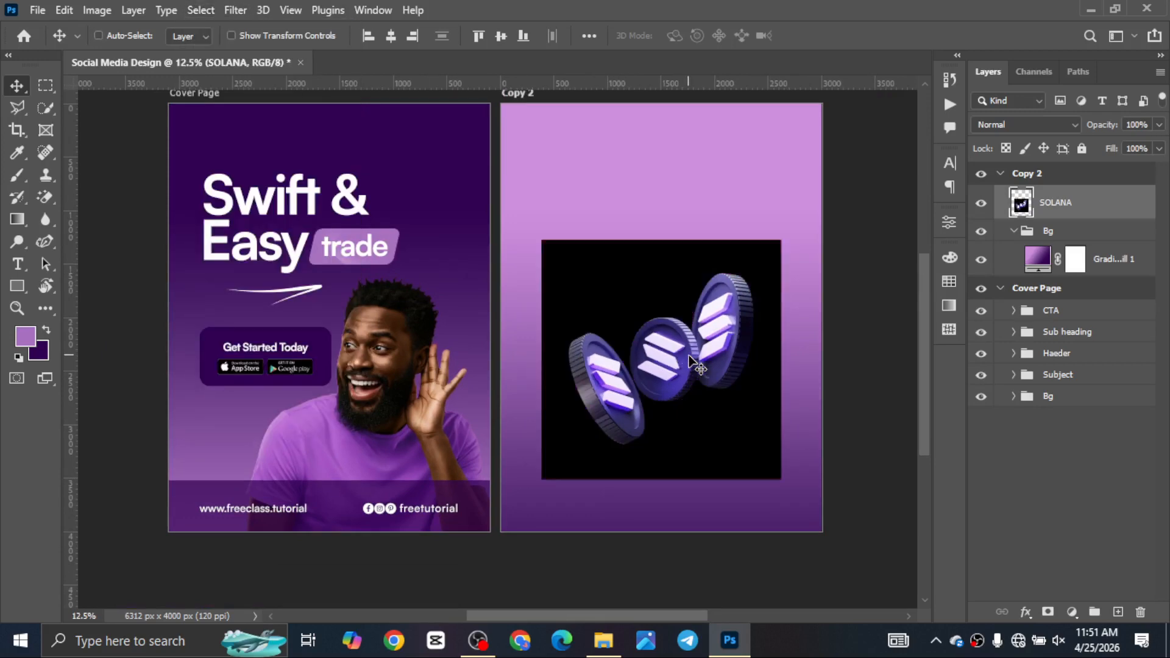
{"action": "left_click_drag", "start_coordinate": [689, 356], "coordinate": [664, 318]}
Step: Select the coins in the SOLANA image with Select Subject and contract the selection by 6 pixels
{"action": "key", "text": "w"}
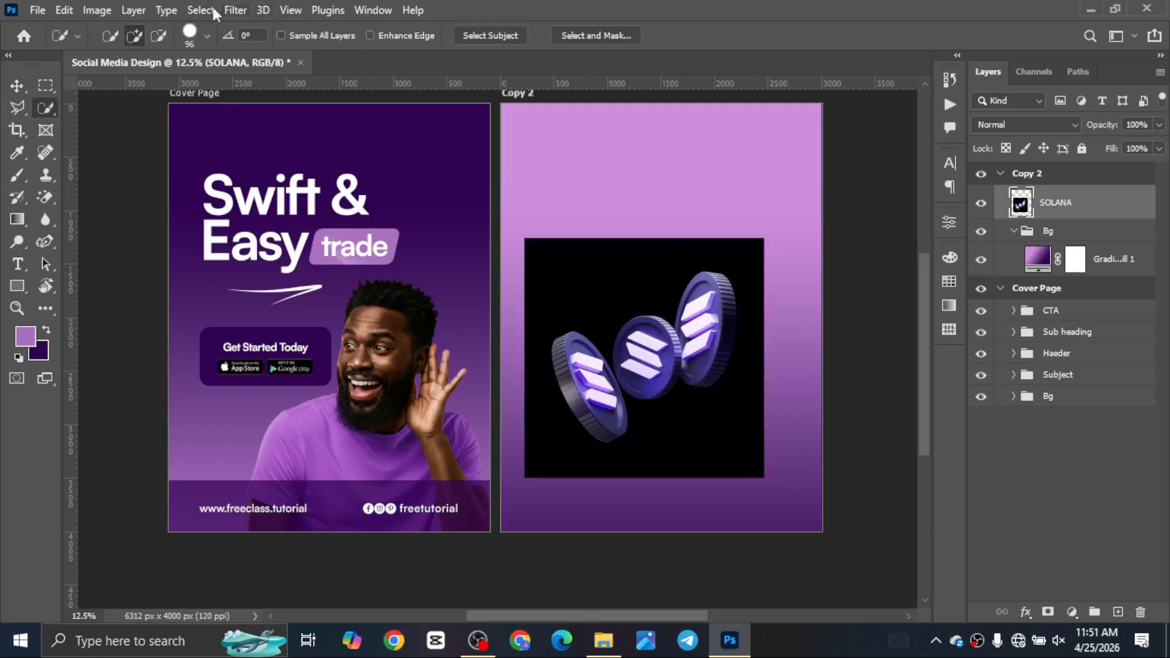
{"action": "left_click", "coordinate": [510, 36]}
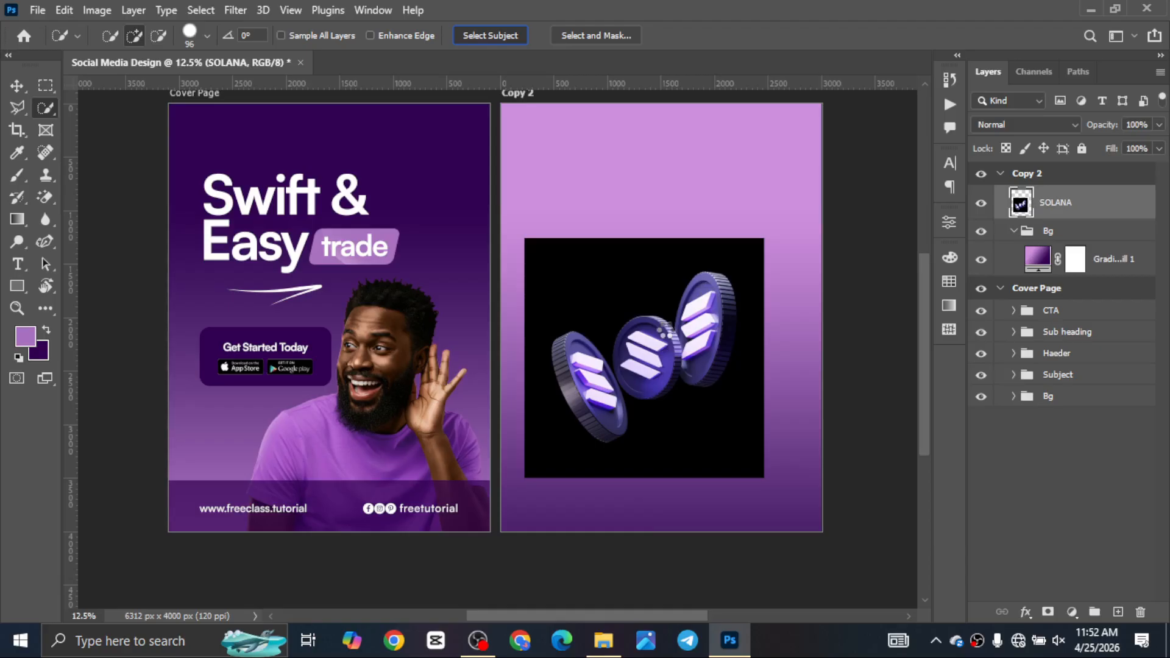
{"action": "left_click", "coordinate": [490, 36]}
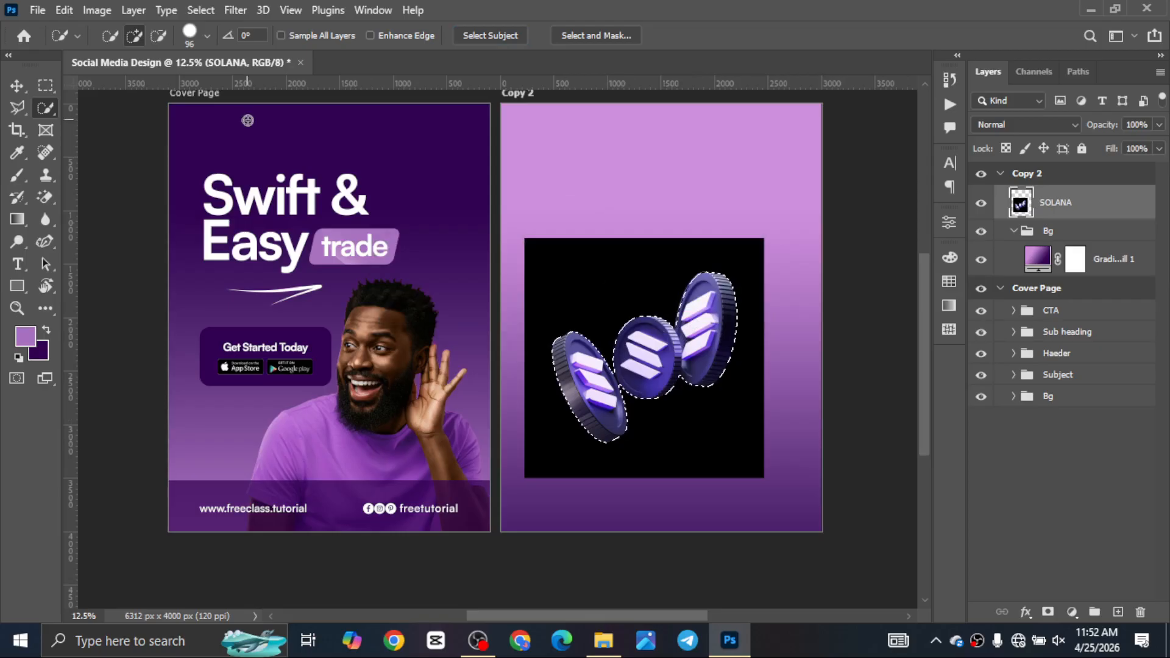
{"action": "left_click", "coordinate": [201, 10]}
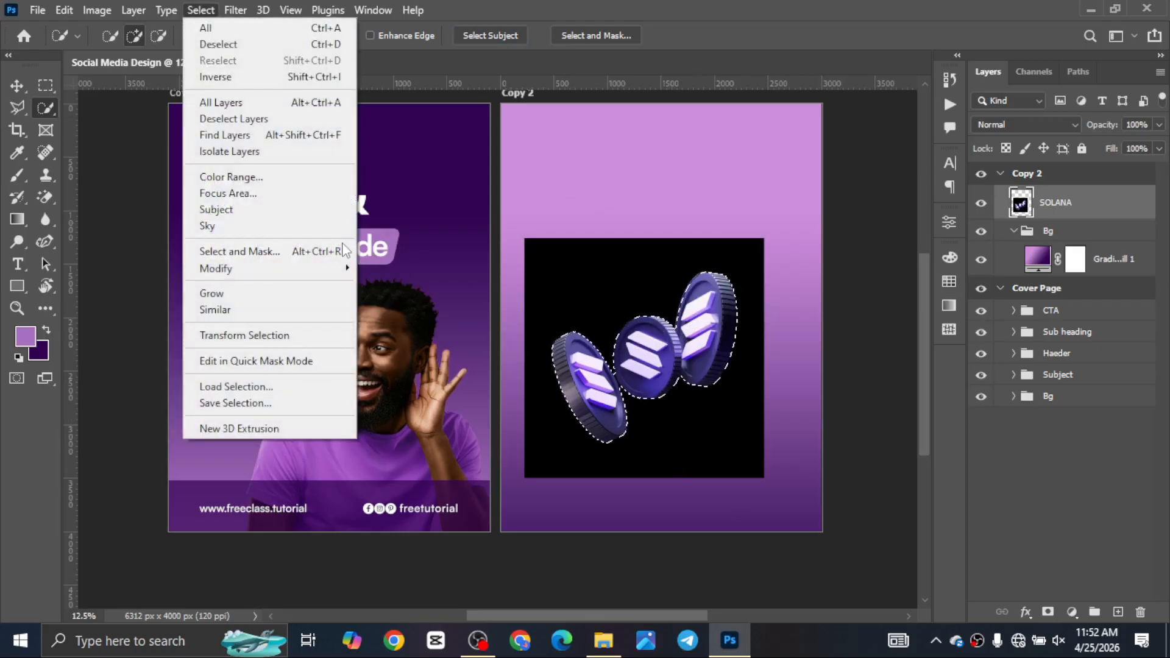
{"action": "mouse_move", "coordinate": [329, 266]}
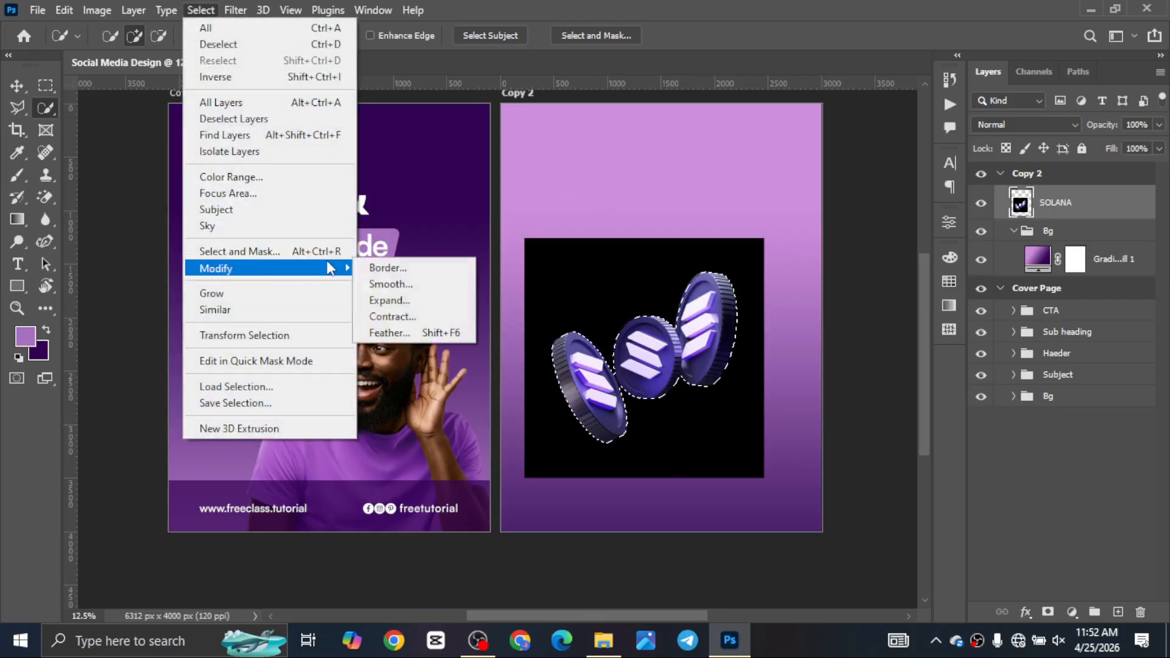
{"action": "left_click", "coordinate": [414, 317]}
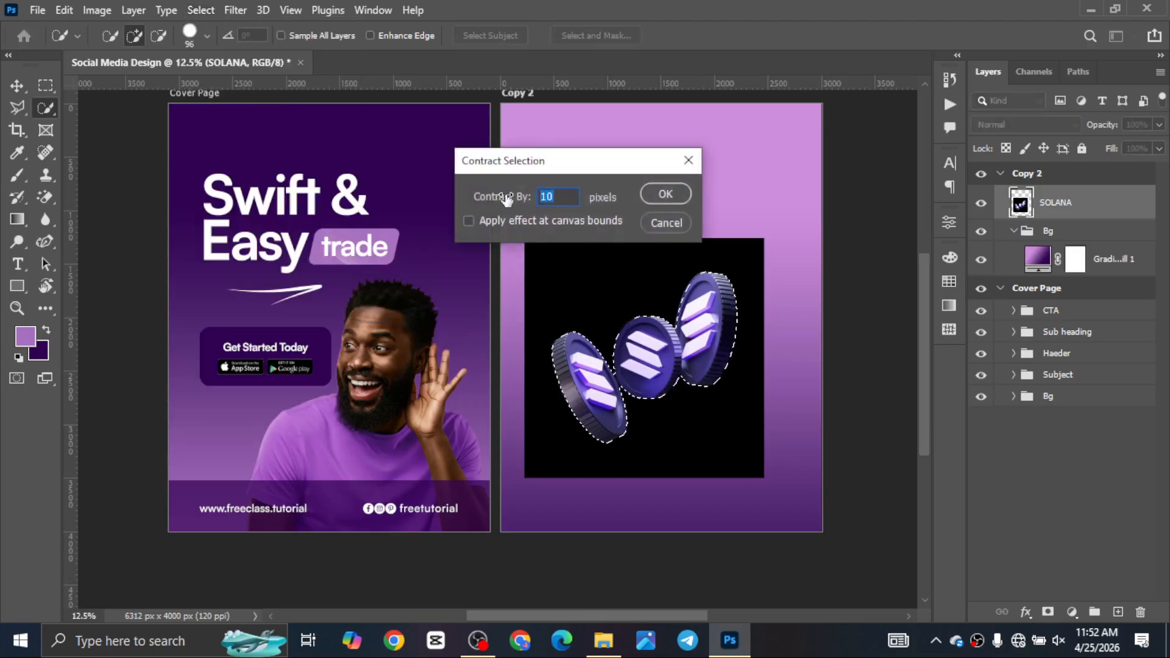
{"action": "type", "text": "6"}
{"action": "key", "text": "Return"}
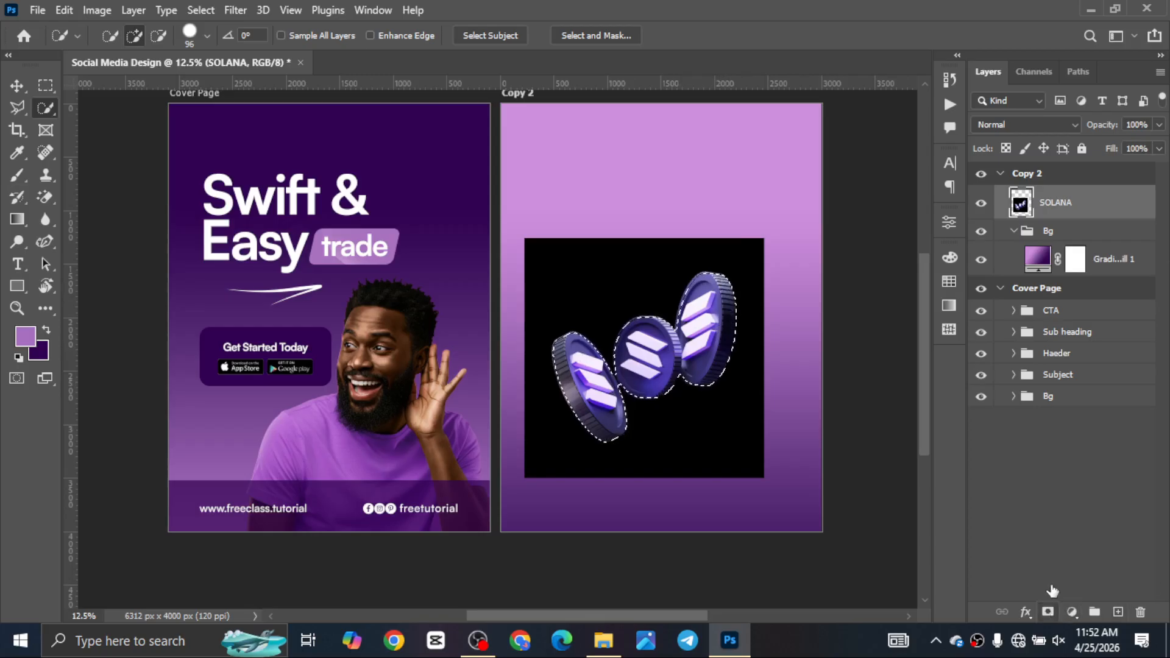
Step: Mask the SOLANA layer to the coin selection and apply the layer mask
{"action": "left_click", "coordinate": [1048, 612]}
{"action": "right_click", "coordinate": [1056, 208]}
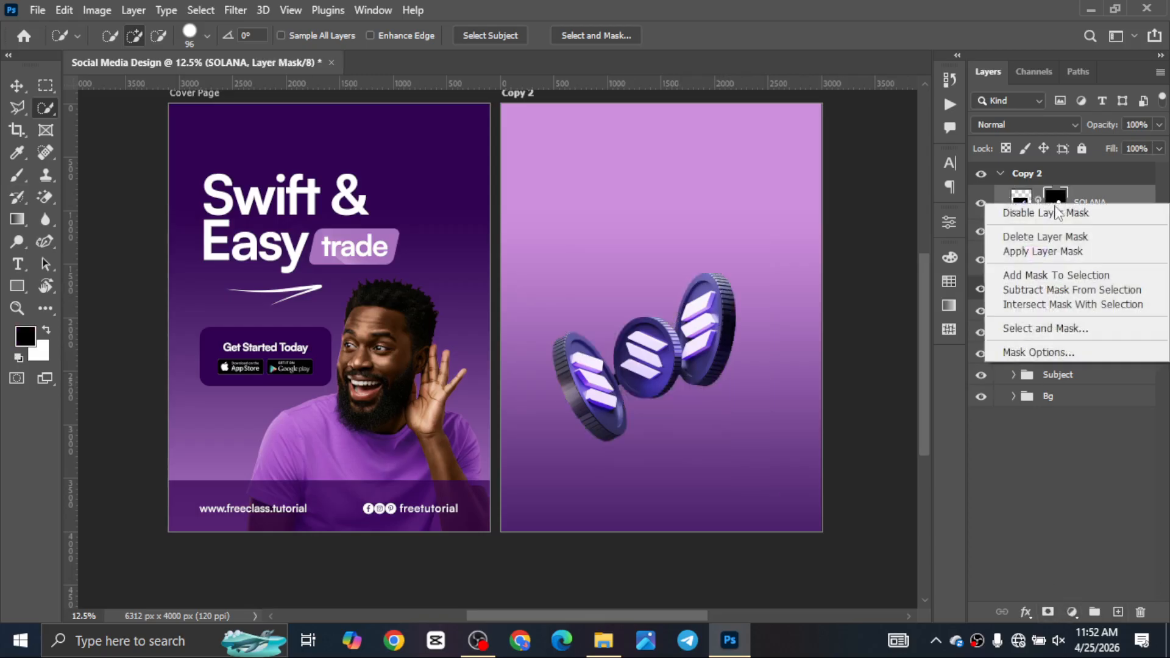
{"action": "left_click", "coordinate": [1039, 251]}
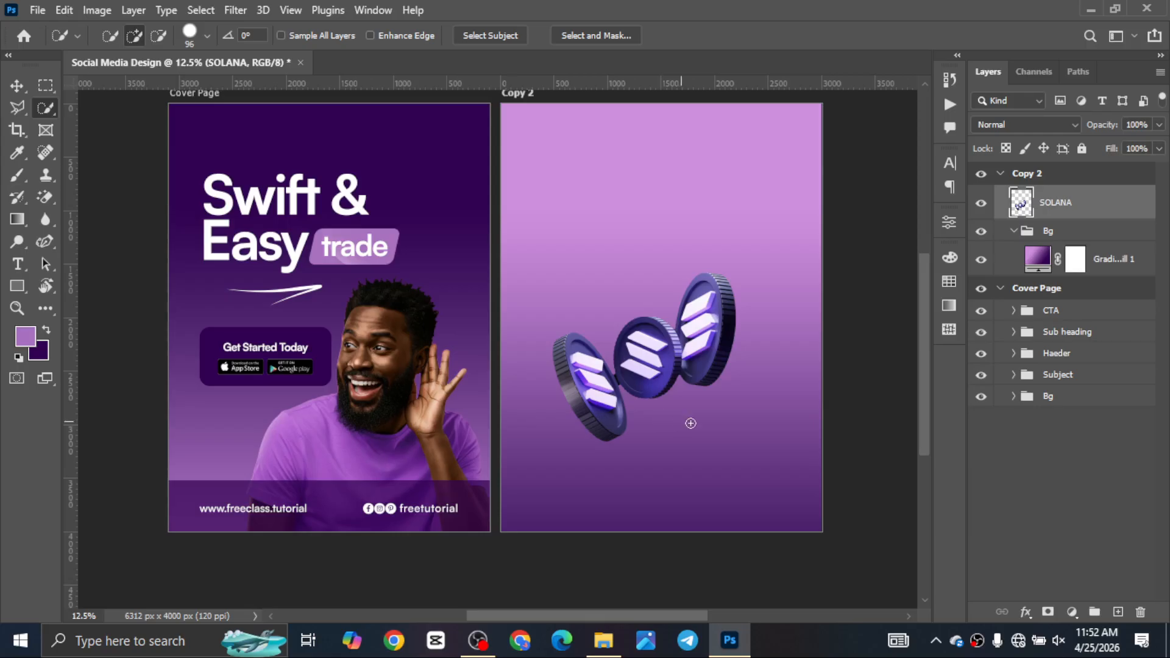
Step: Switch to the Magic Eraser at tolerance 16 and undo the dark purple fill on the SOLANA layer
{"action": "key", "text": "e"}
{"action": "left_click", "coordinate": [629, 377]}
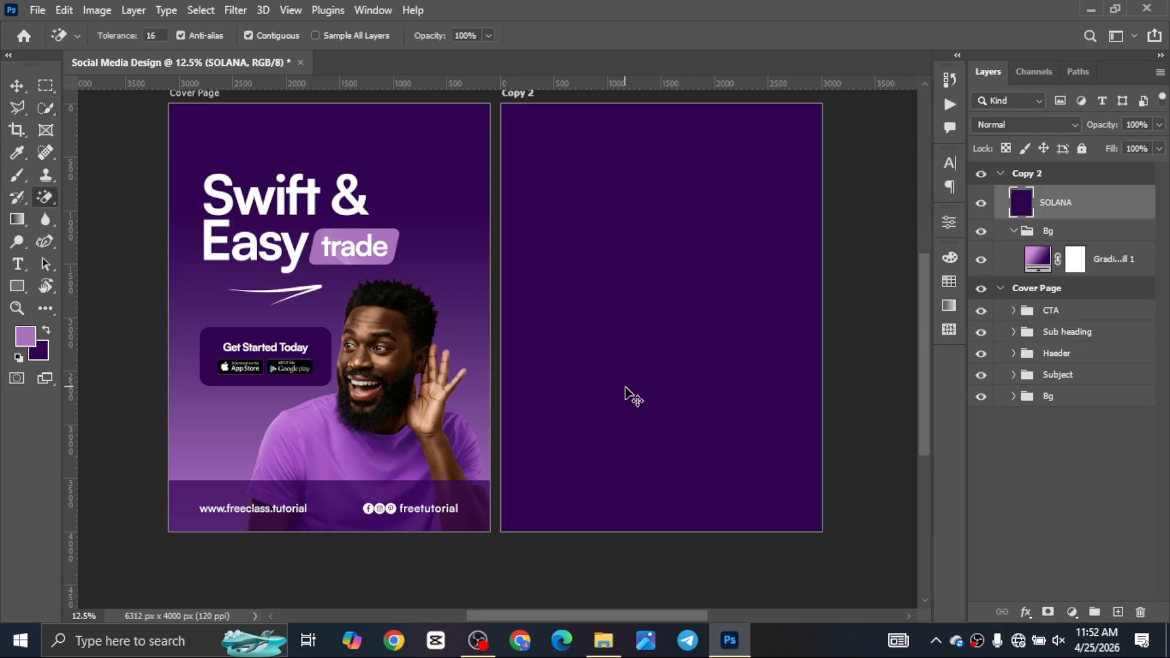
{"action": "key", "text": "ctrl+z"}
Step: Examine the cut-out edges of the coins up close and their placement on the Copy 2 artboard
{"action": "key", "text": "ctrl+plus"}
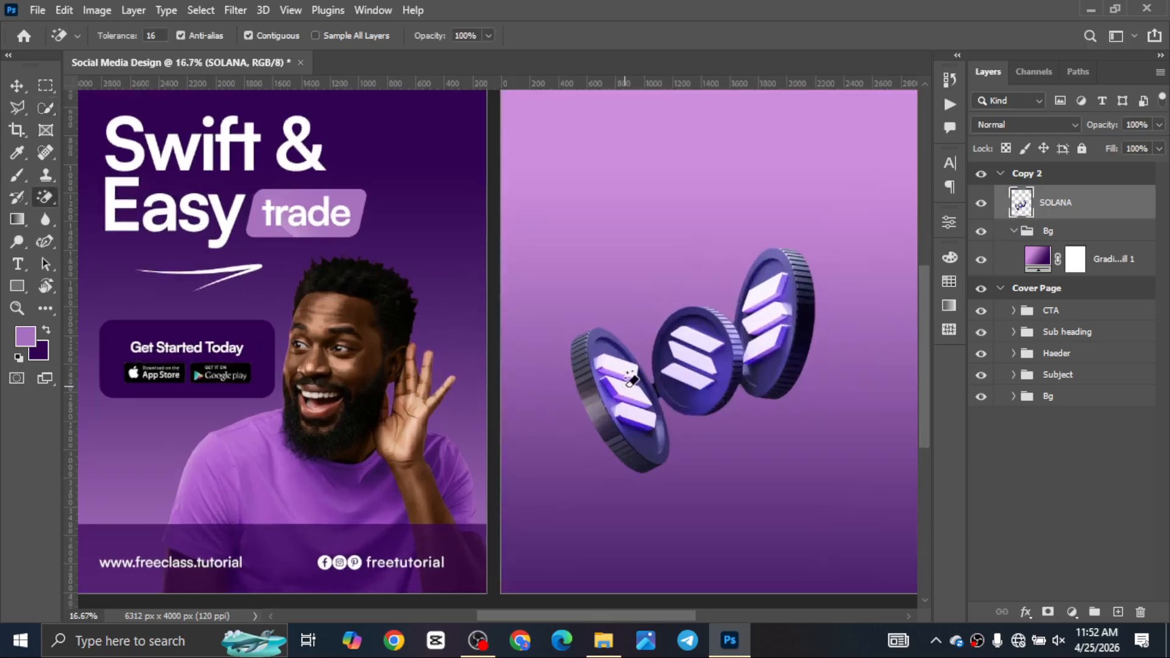
{"action": "left_click_drag", "start_coordinate": [669, 417], "coordinate": [557, 385]}
{"action": "key", "text": "ctrl+plus"}
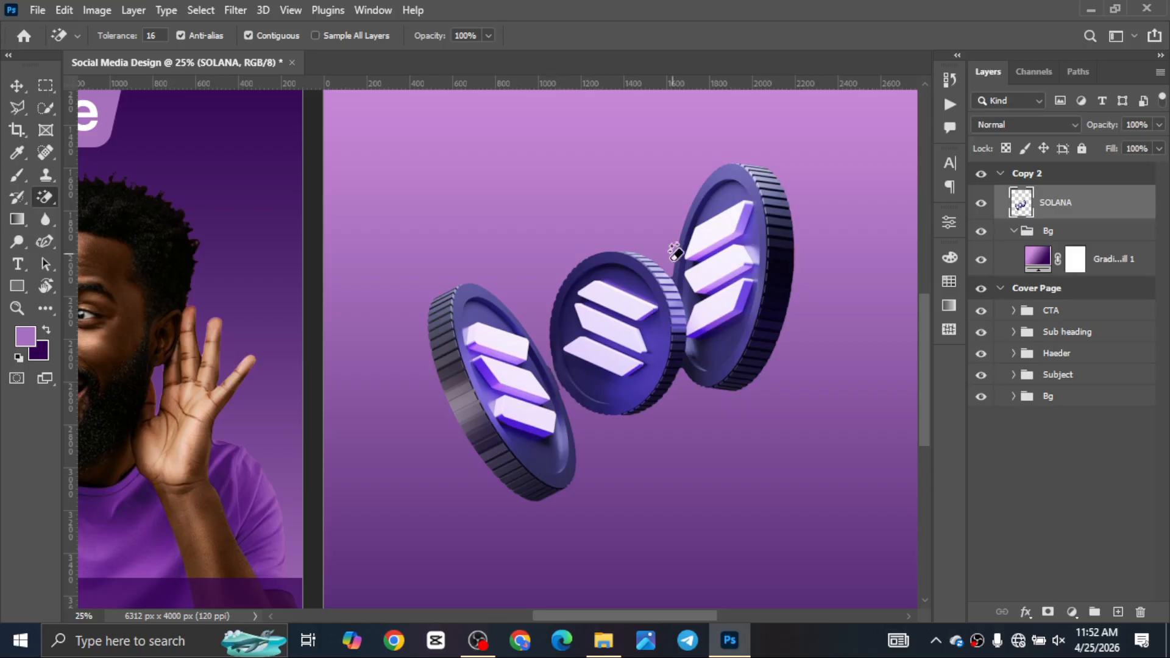
{"action": "key", "text": "v"}
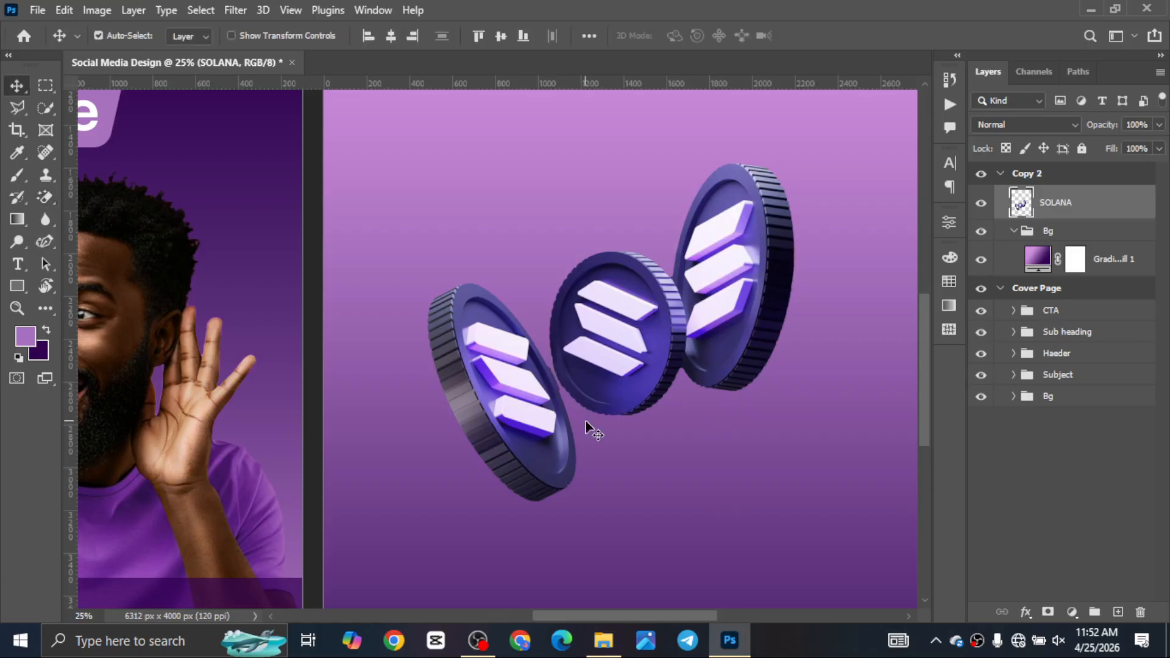
{"action": "scroll", "coordinate": [590, 427], "scroll_direction": "down", "scroll_amount": 3}
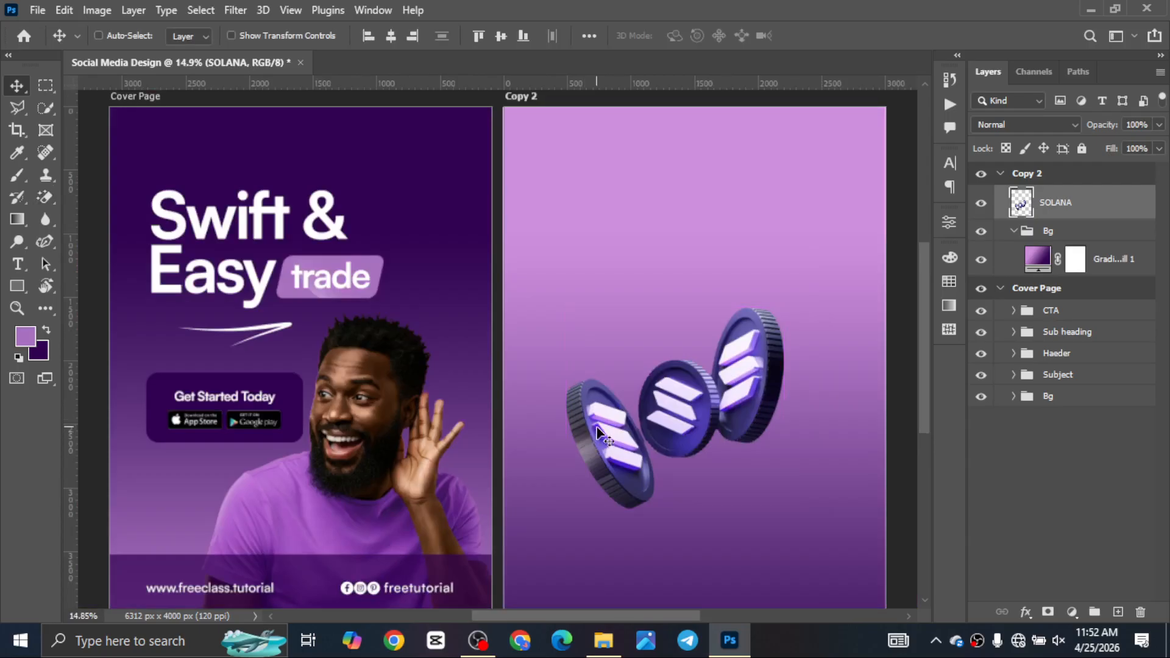
{"action": "scroll", "coordinate": [671, 420], "scroll_direction": "down", "scroll_amount": 2}
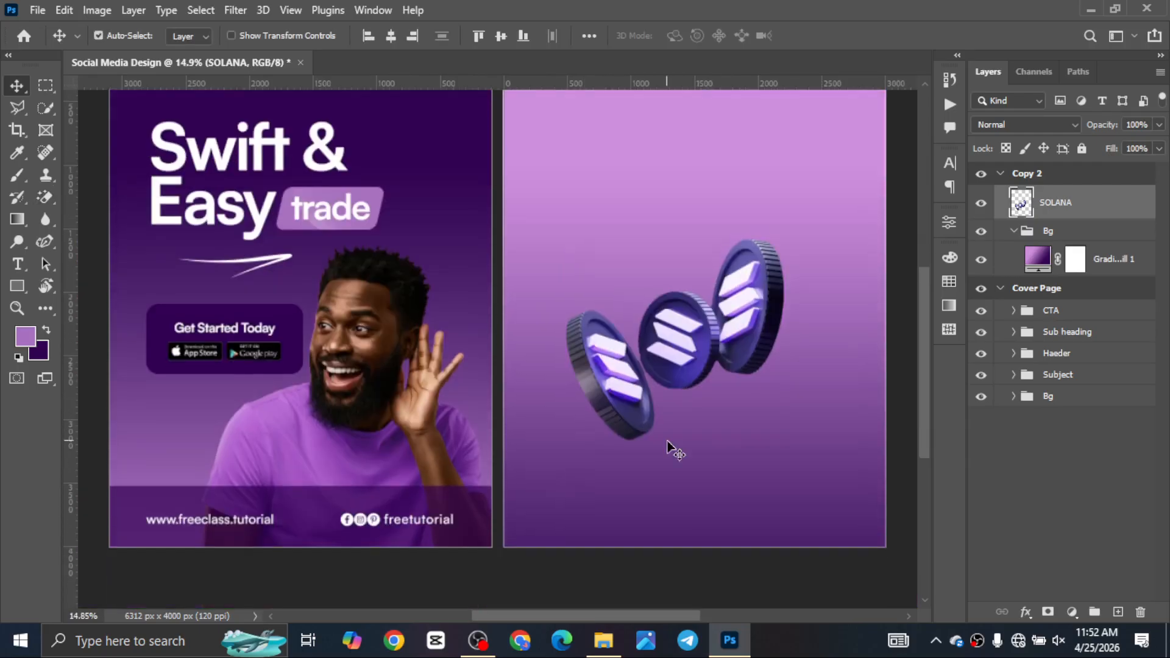
{"action": "scroll", "coordinate": [674, 445], "scroll_direction": "down", "scroll_amount": 1}
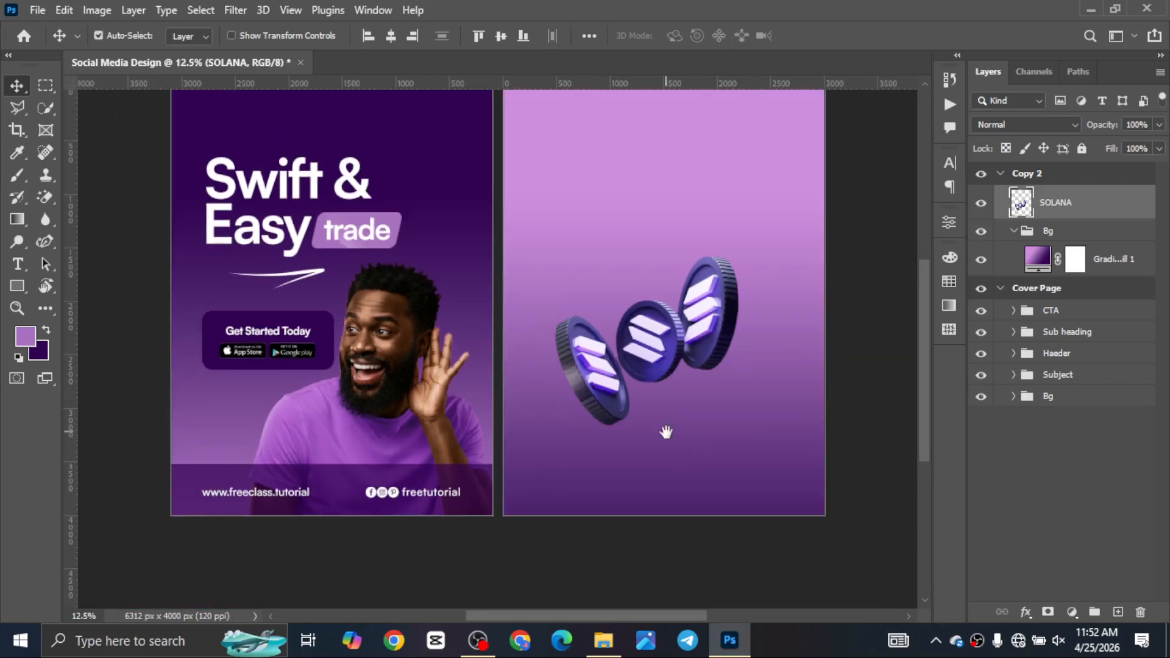
{"action": "scroll", "coordinate": [665, 431], "scroll_direction": "down", "scroll_amount": 1}
{"action": "left_click_drag", "start_coordinate": [646, 427], "coordinate": [693, 322]}
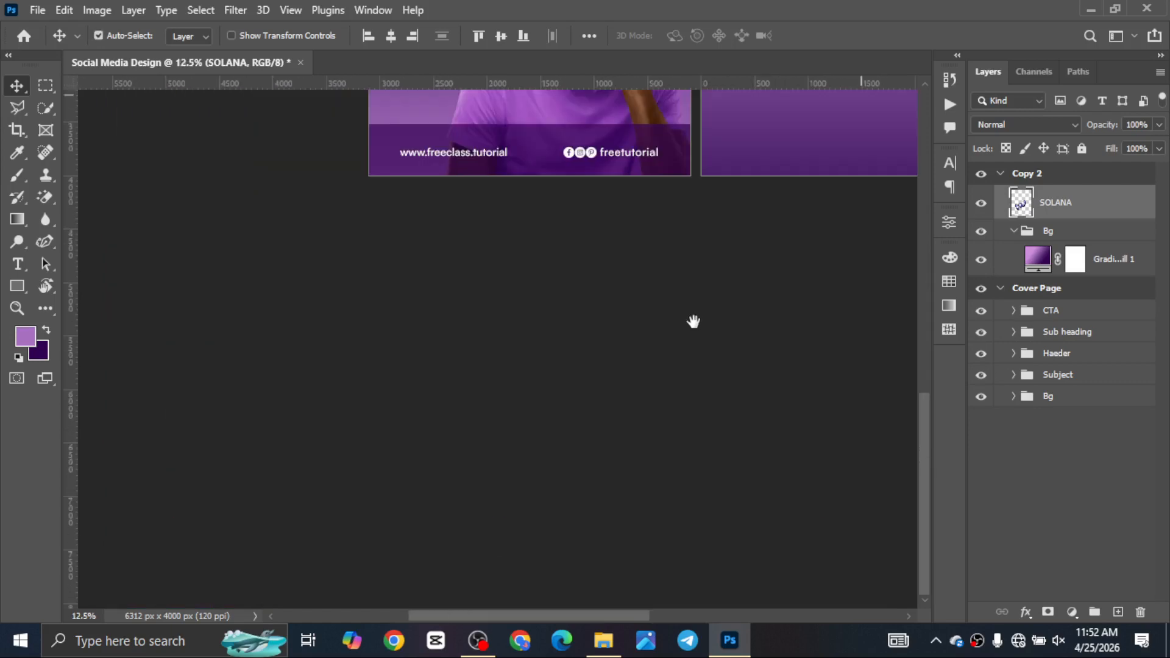
{"action": "left_click_drag", "start_coordinate": [644, 395], "coordinate": [533, 436]}
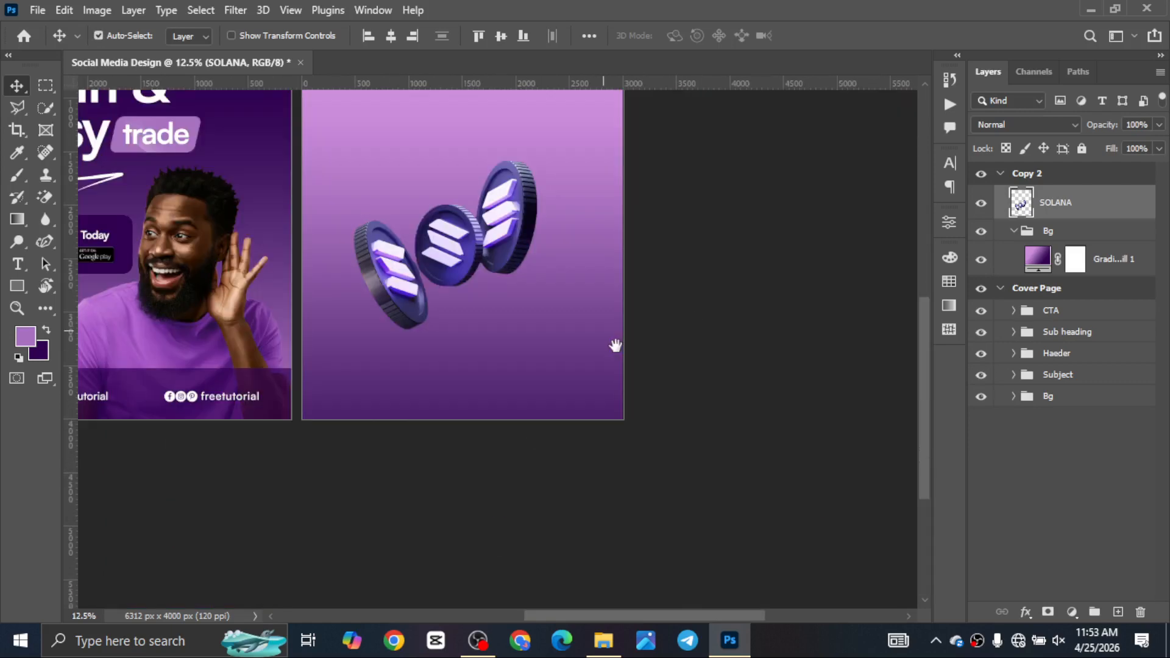
{"action": "left_click_drag", "start_coordinate": [616, 346], "coordinate": [594, 346]}
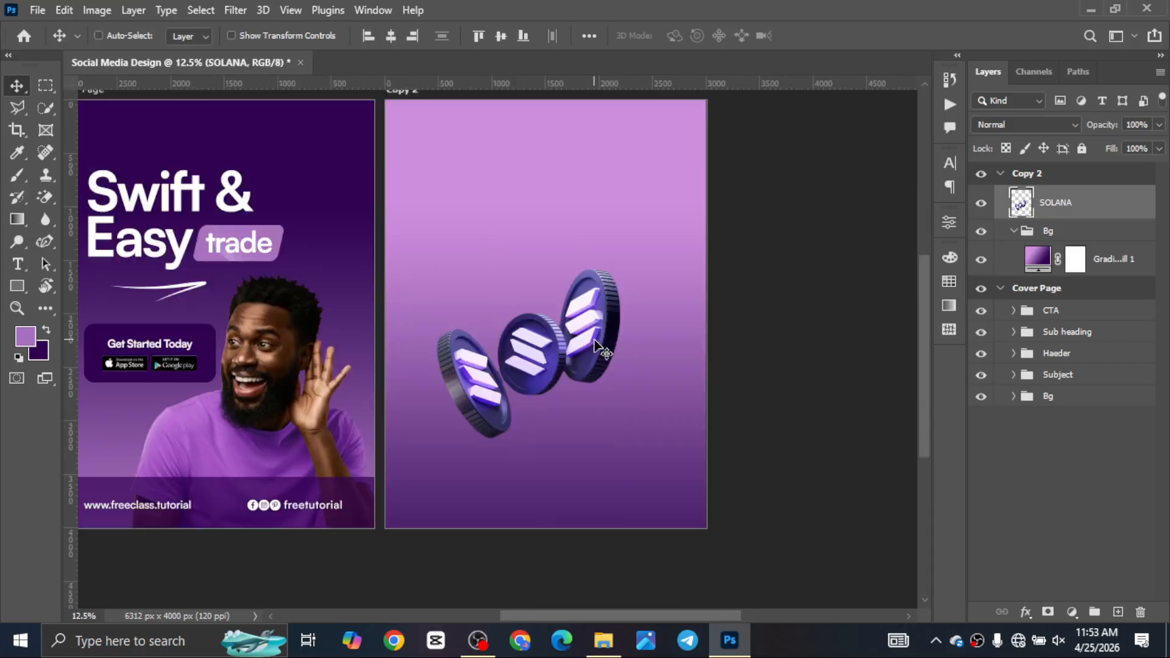
Step: Scale the SOLANA coins to 137.74% and centre them horizontally on the Copy 2 artboard
{"action": "key", "text": "ctrl+t"}
{"action": "left_click_drag", "start_coordinate": [637, 355], "coordinate": [596, 373]}
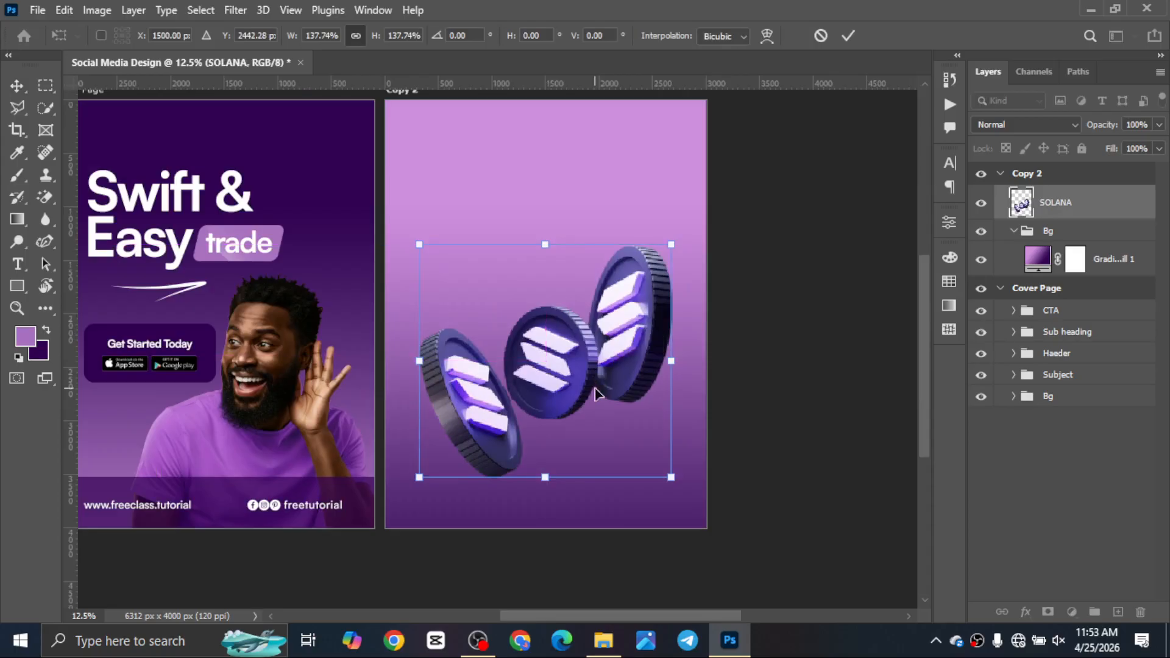
{"action": "key", "text": "Return"}
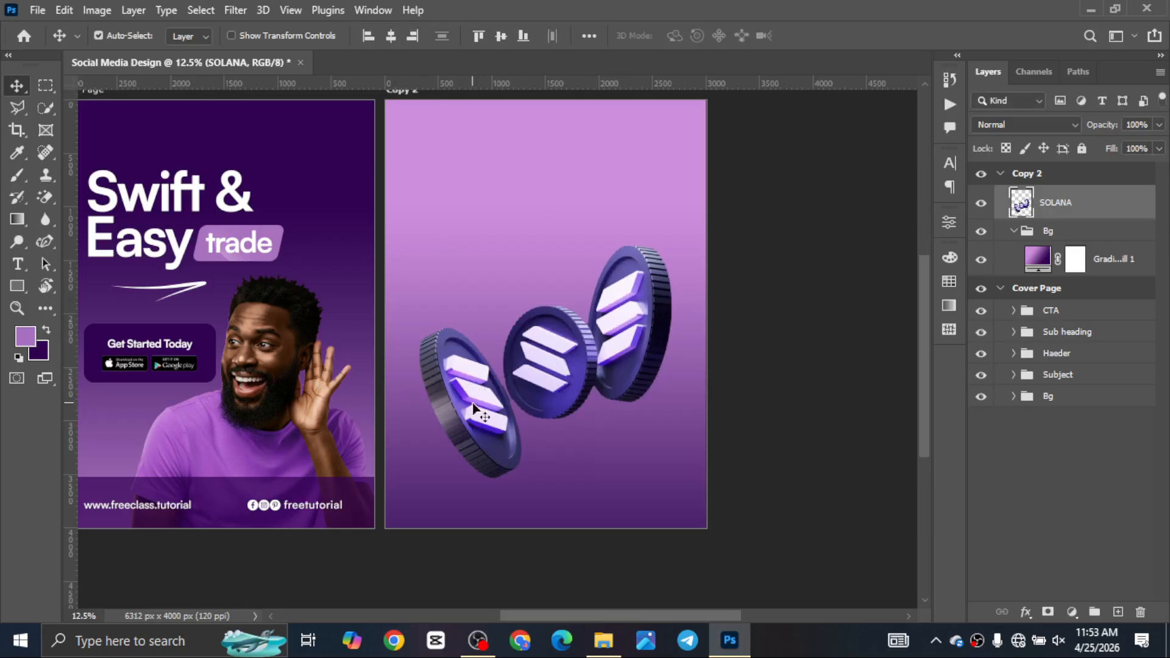
Step: Try to select the middle coin with the Quick Selection tool, and deselect
{"action": "scroll", "coordinate": [479, 433], "scroll_direction": "up", "scroll_amount": 1}
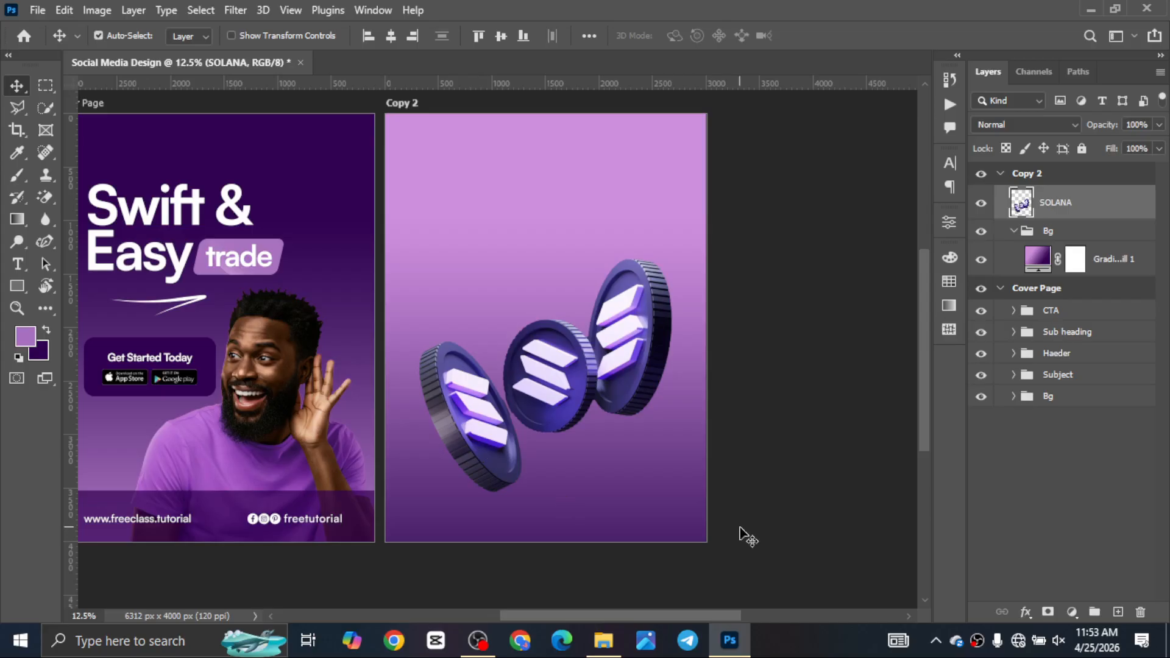
{"action": "left_click", "coordinate": [42, 111]}
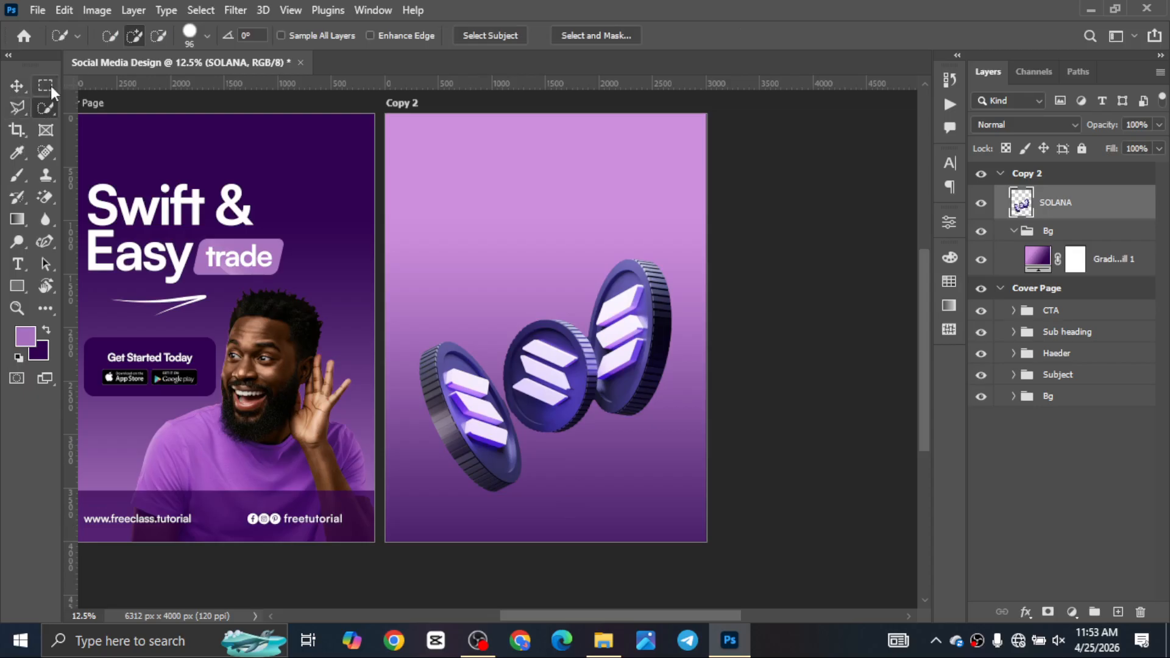
{"action": "right_click", "coordinate": [46, 106]}
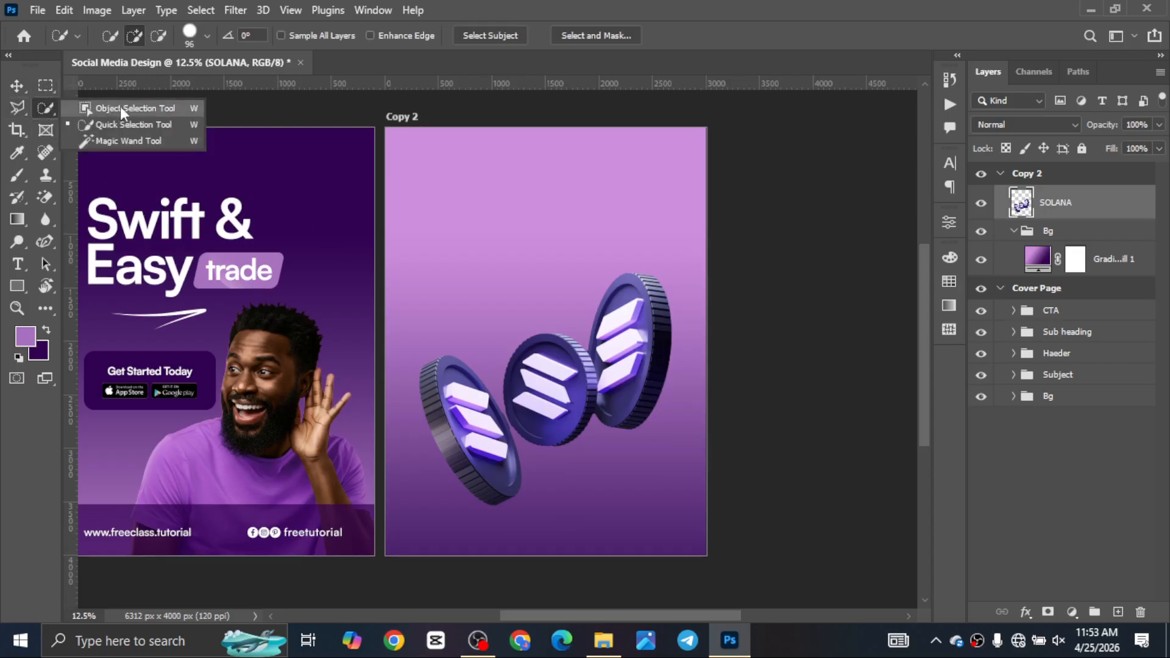
{"action": "left_click", "coordinate": [104, 126]}
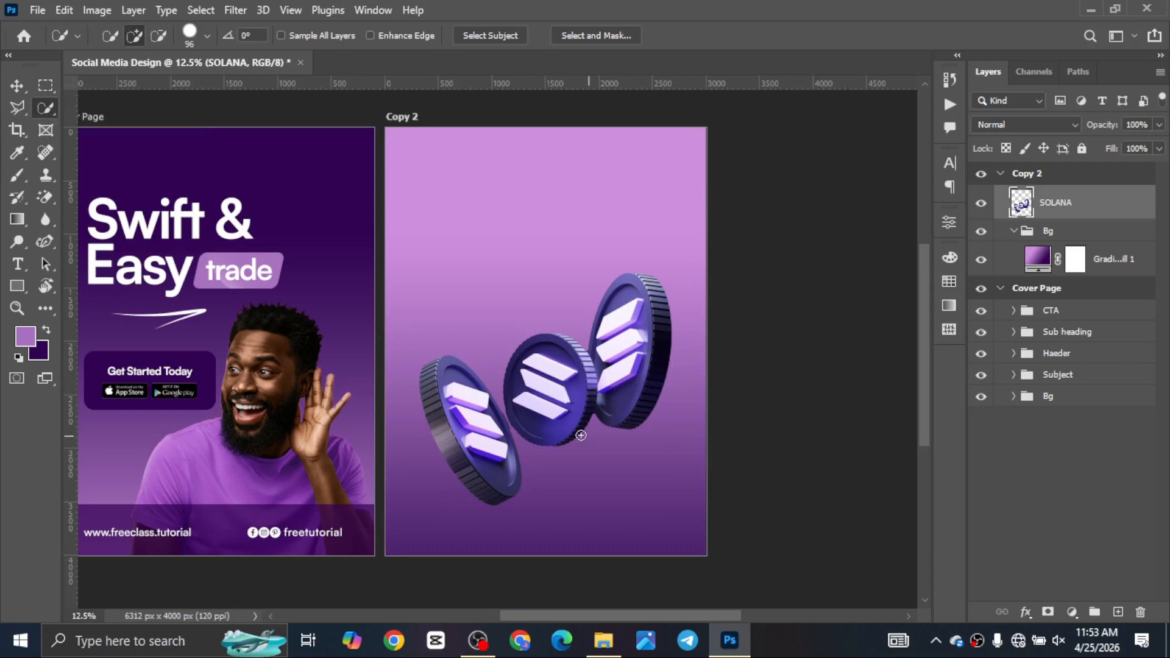
{"action": "mouse_move", "coordinate": [578, 415]}
{"action": "left_mouse_down"}
{"action": "mouse_move", "coordinate": [554, 381]}
{"action": "mouse_move", "coordinate": [564, 348]}
{"action": "mouse_move", "coordinate": [542, 343]}
{"action": "mouse_move", "coordinate": [551, 336]}
{"action": "mouse_move", "coordinate": [521, 365]}
{"action": "mouse_move", "coordinate": [549, 458]}
{"action": "mouse_move", "coordinate": [583, 403]}
{"action": "left_mouse_up"}
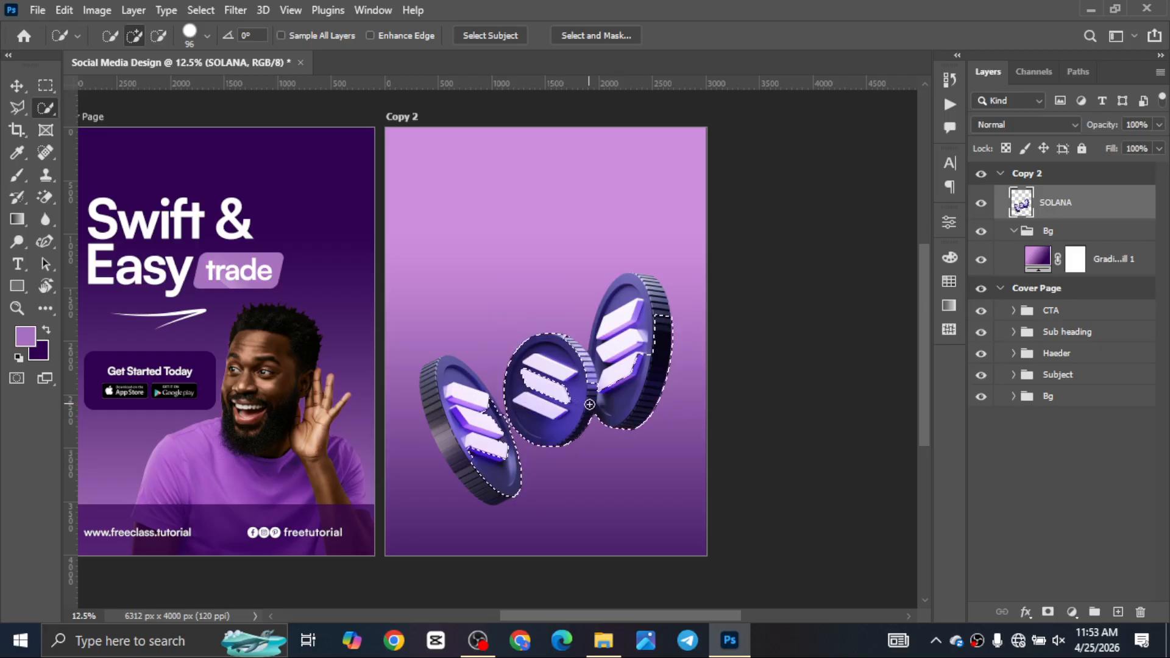
{"action": "key", "text": "alt"}
{"action": "key", "text": "ctrl+d"}
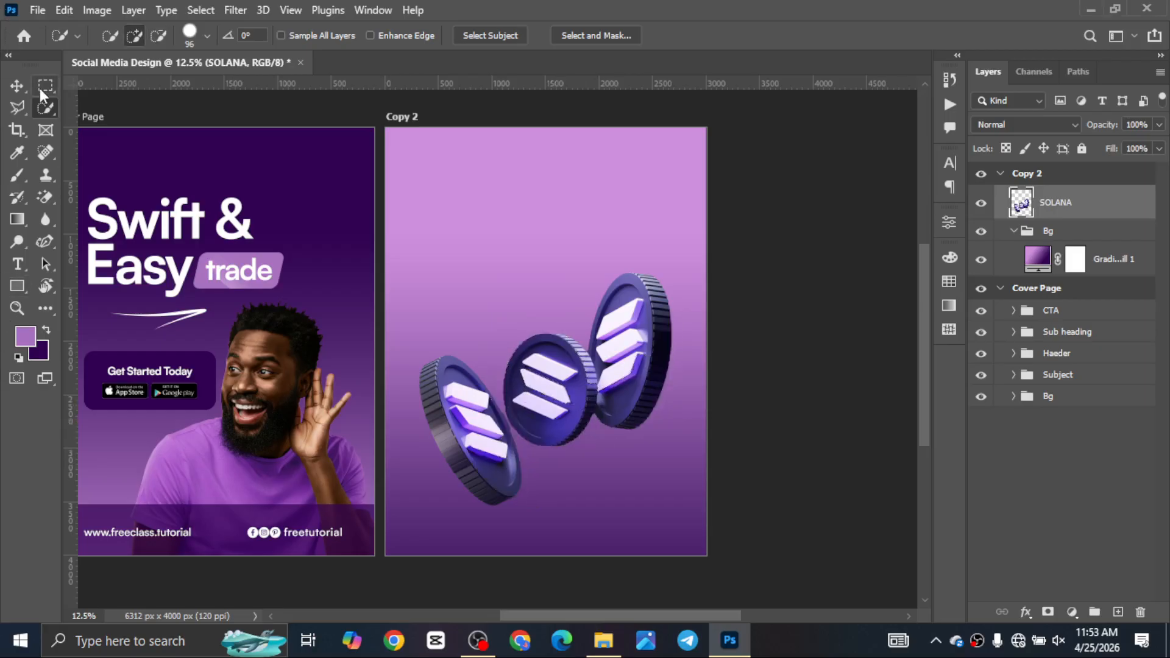
Step: Select the middle coin with an elliptical marquee, copy it from the SOLANA layer to its own layer, and check the copy in isolation
{"action": "left_click", "coordinate": [39, 89]}
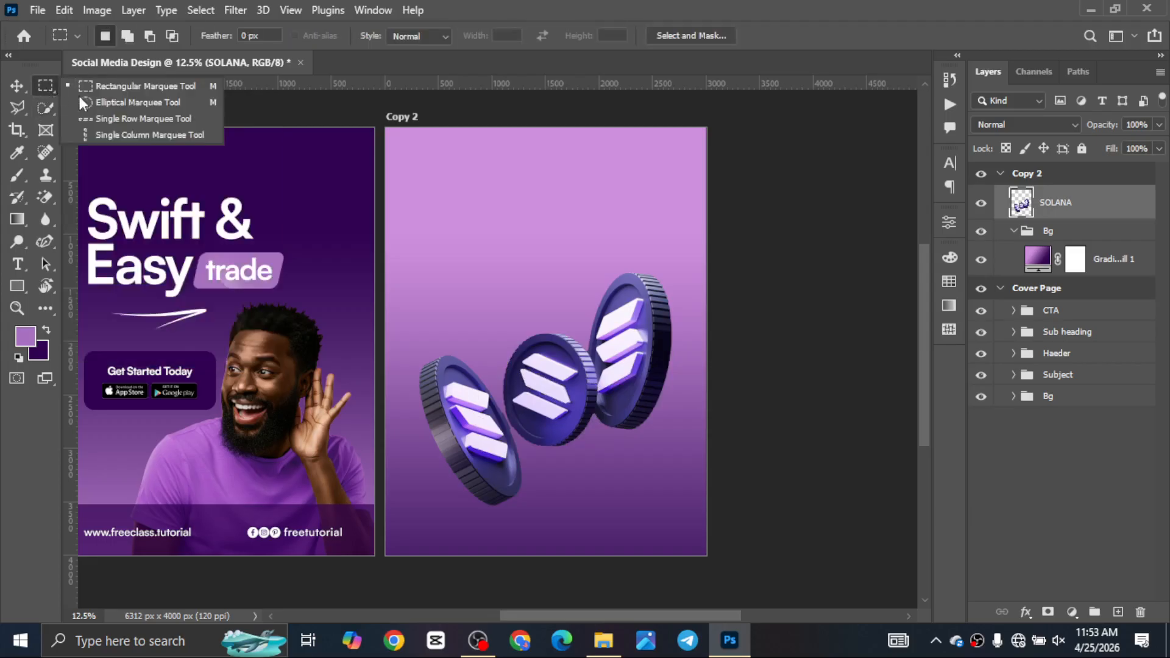
{"action": "left_click", "coordinate": [83, 101]}
{"action": "left_click_drag", "start_coordinate": [515, 317], "coordinate": [606, 446]}
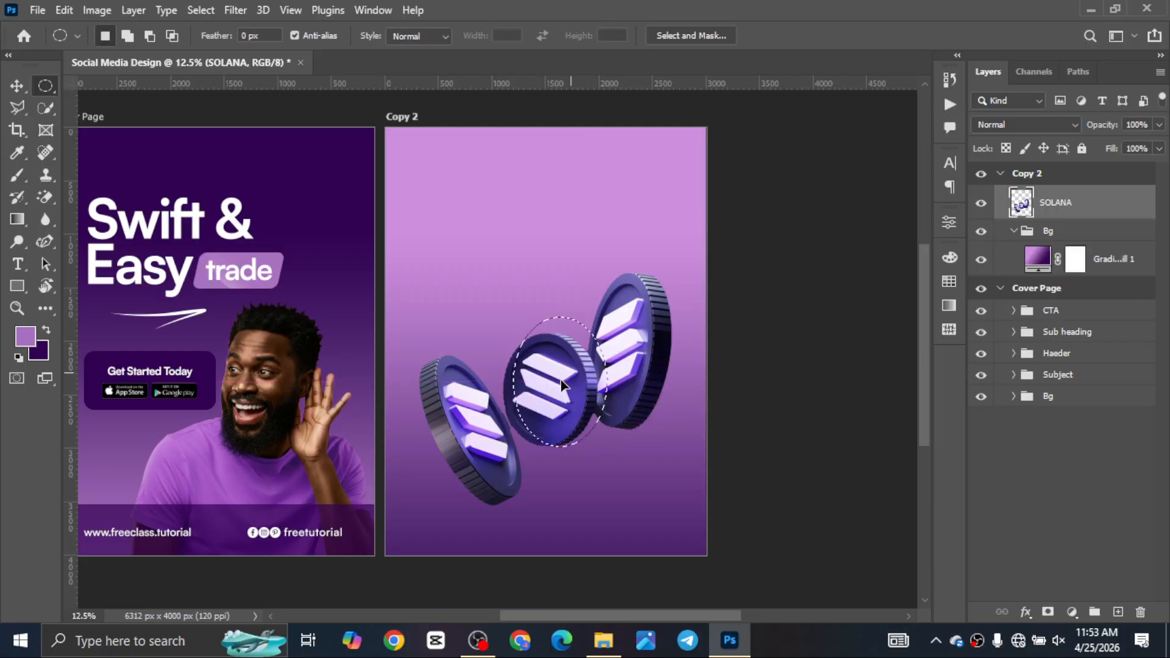
{"action": "left_click_drag", "start_coordinate": [561, 383], "coordinate": [562, 379]}
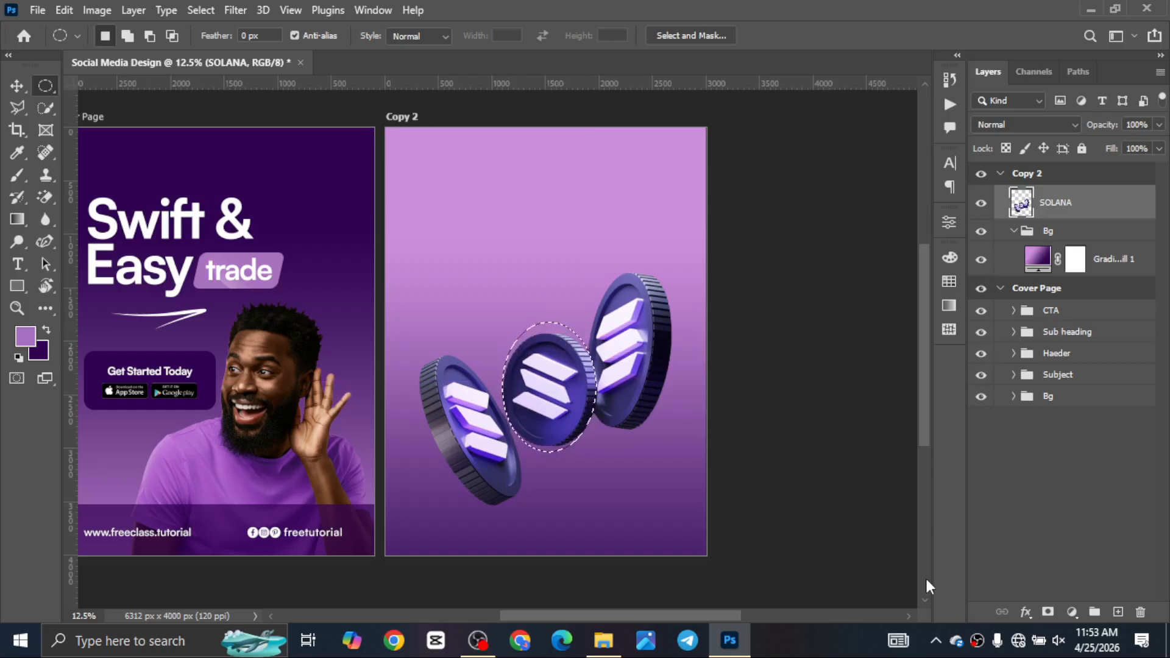
{"action": "key", "text": "ctrl+j"}
{"action": "key", "text": "v"}
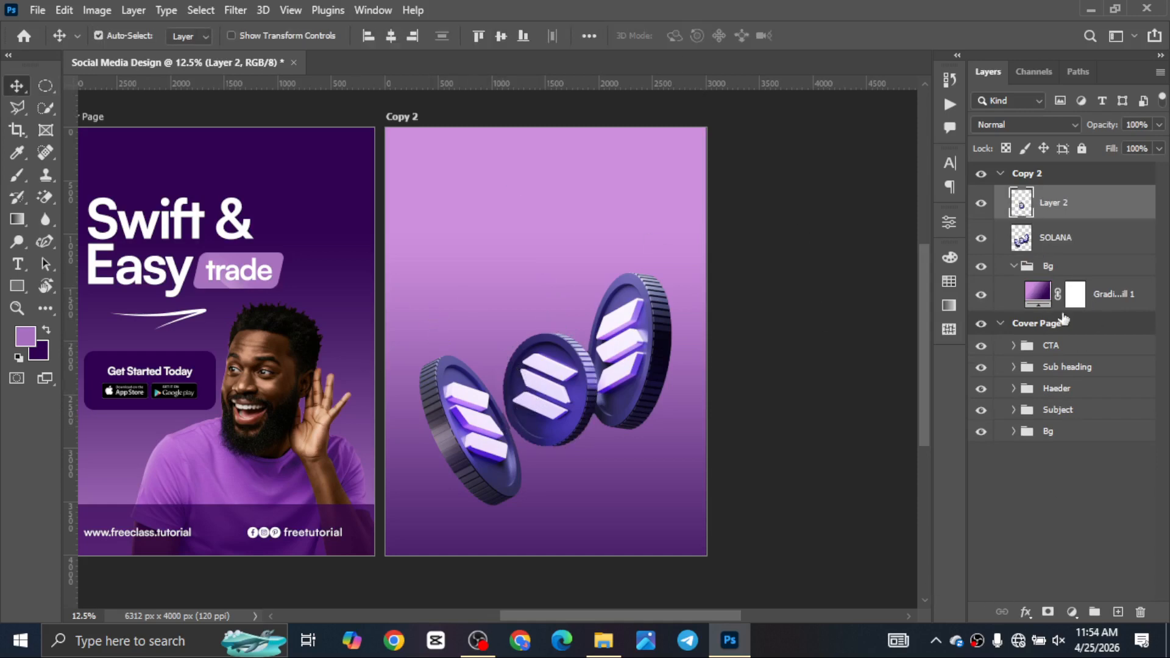
{"action": "left_click", "coordinate": [979, 210], "text": "alt"}
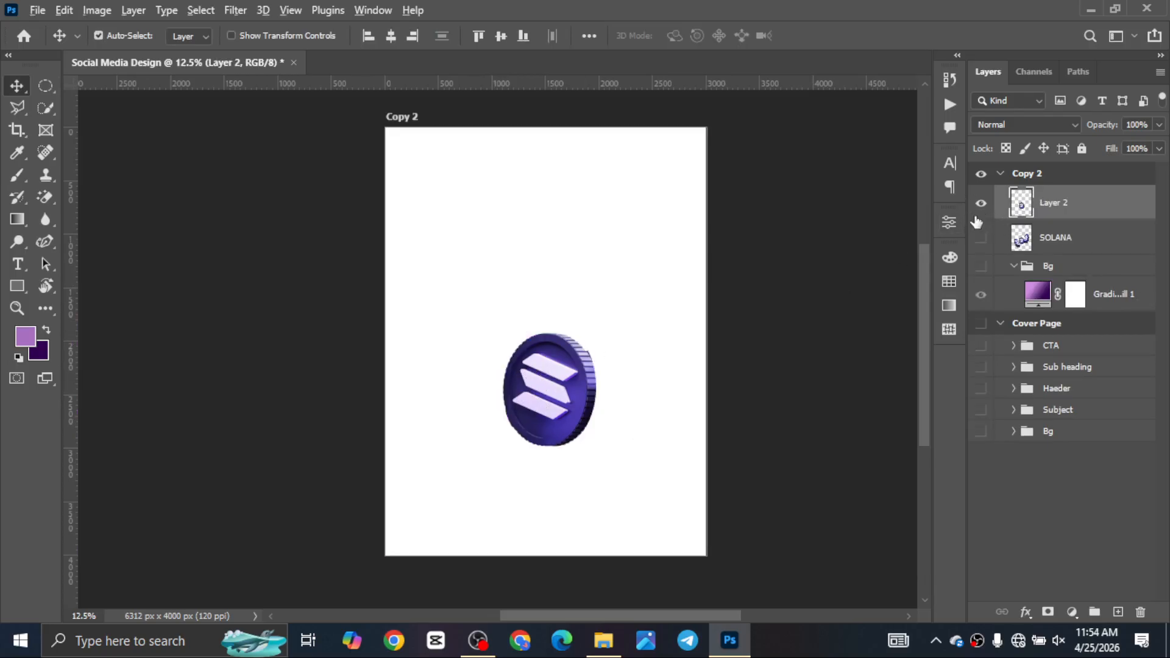
{"action": "left_click", "coordinate": [979, 213], "text": "alt"}
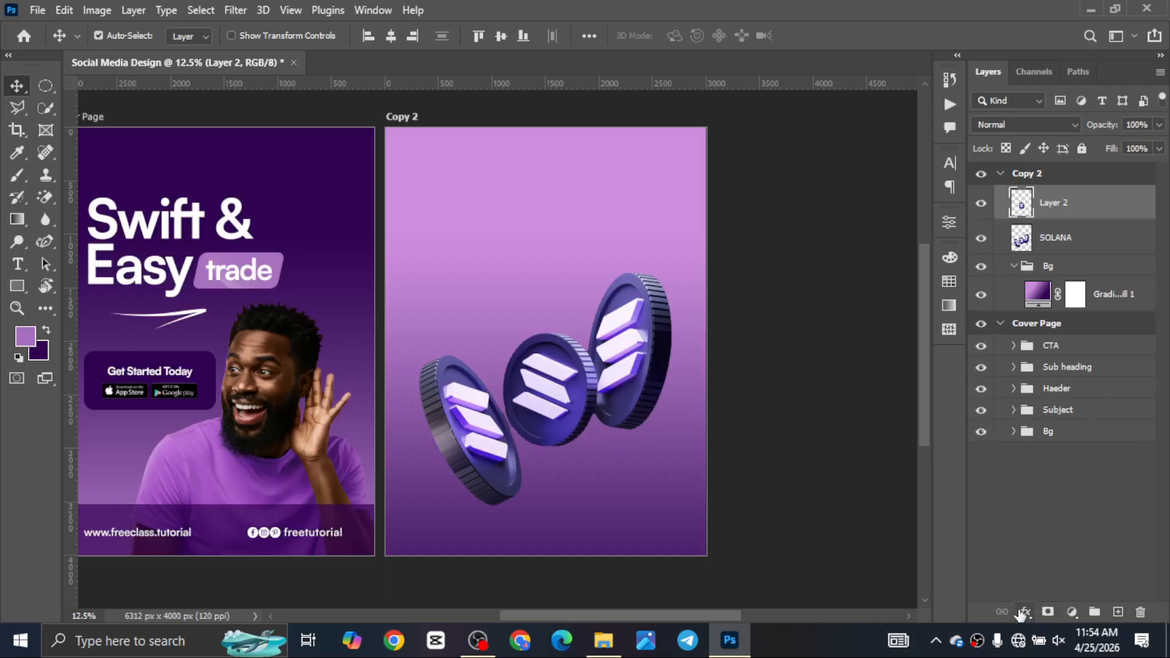
Step: Colorize the middle coin copy purple using Hue/Saturation with hue 283, saturation 66 and lightness +26
{"action": "key", "text": "ctrl+u"}
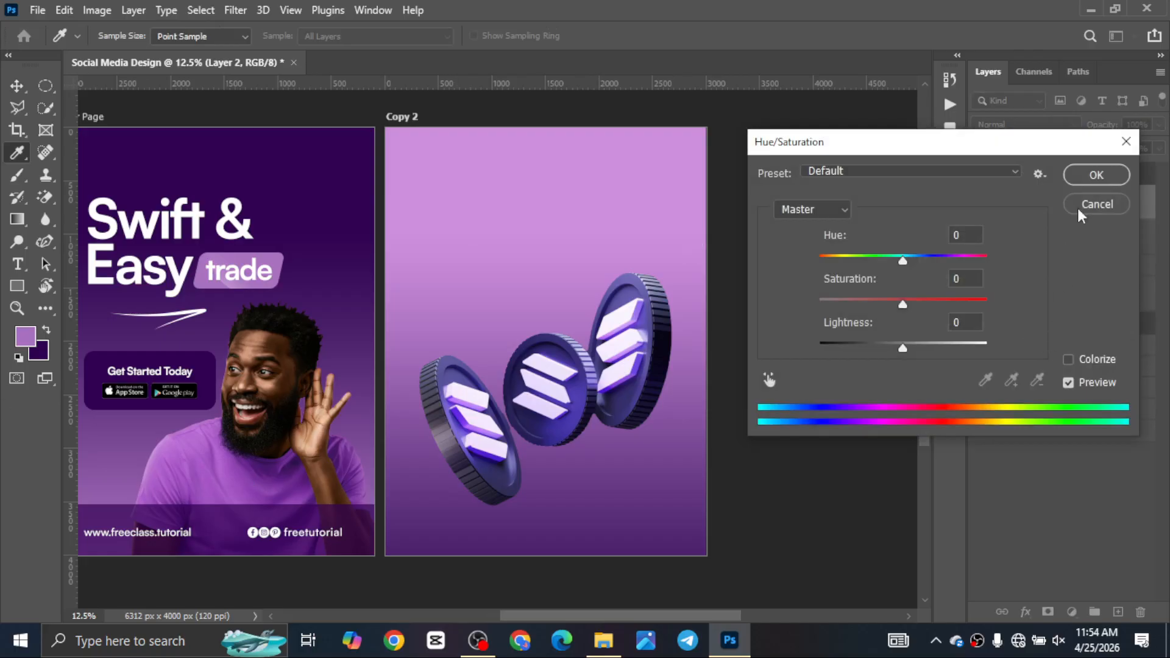
{"action": "left_click", "coordinate": [1077, 206]}
{"action": "key", "text": "ctrl+u"}
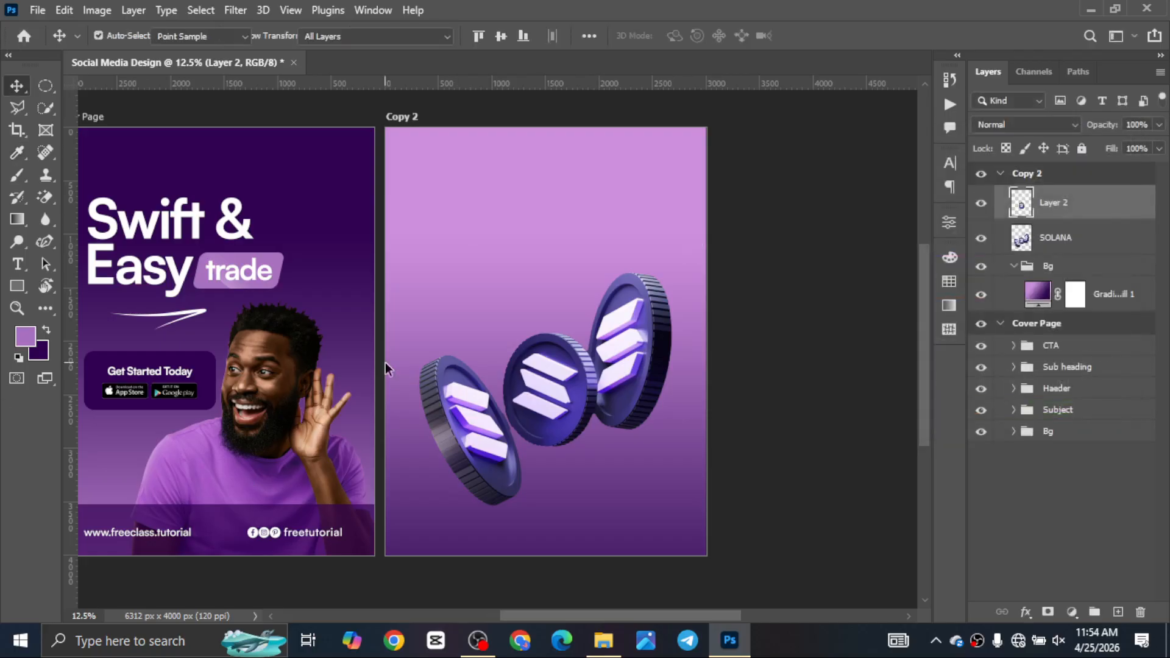
{"action": "left_click_drag", "start_coordinate": [841, 150], "coordinate": [791, 128]}
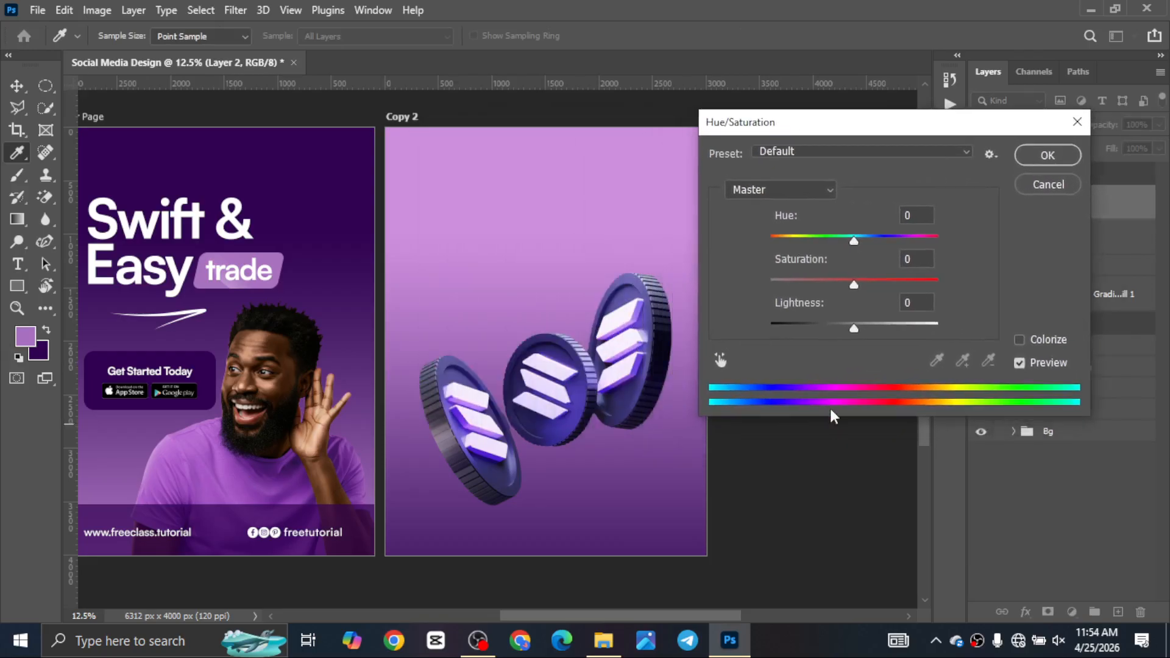
{"action": "left_click", "coordinate": [1019, 340]}
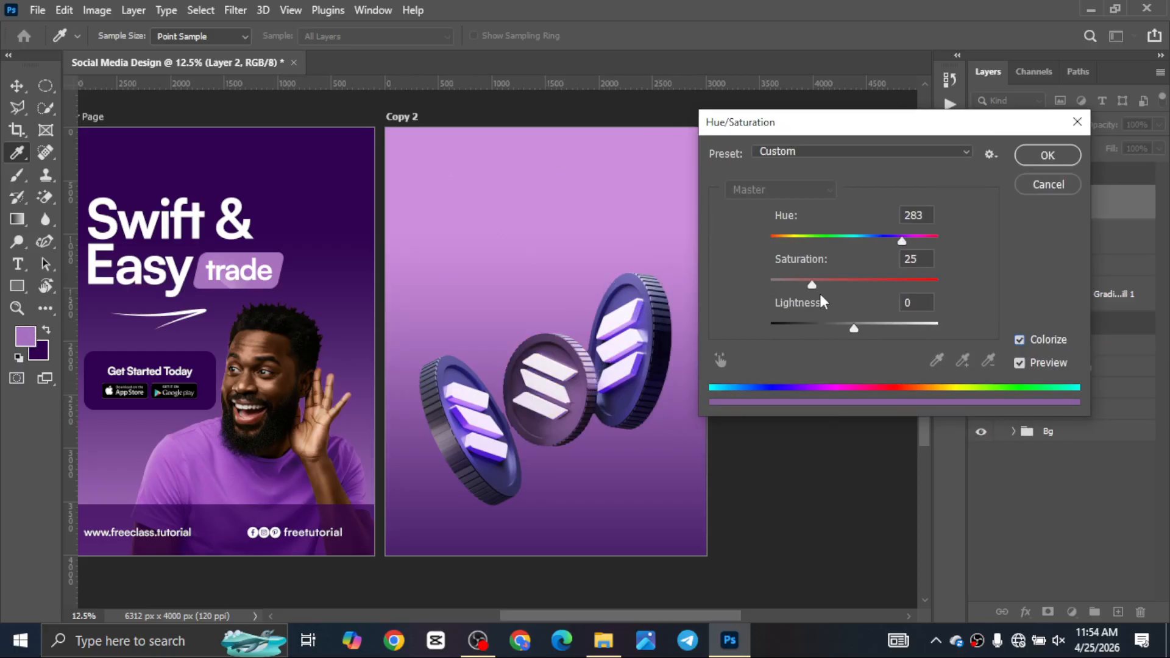
{"action": "left_click_drag", "start_coordinate": [844, 281], "coordinate": [880, 284]}
{"action": "left_click_drag", "start_coordinate": [900, 324], "coordinate": [876, 331]}
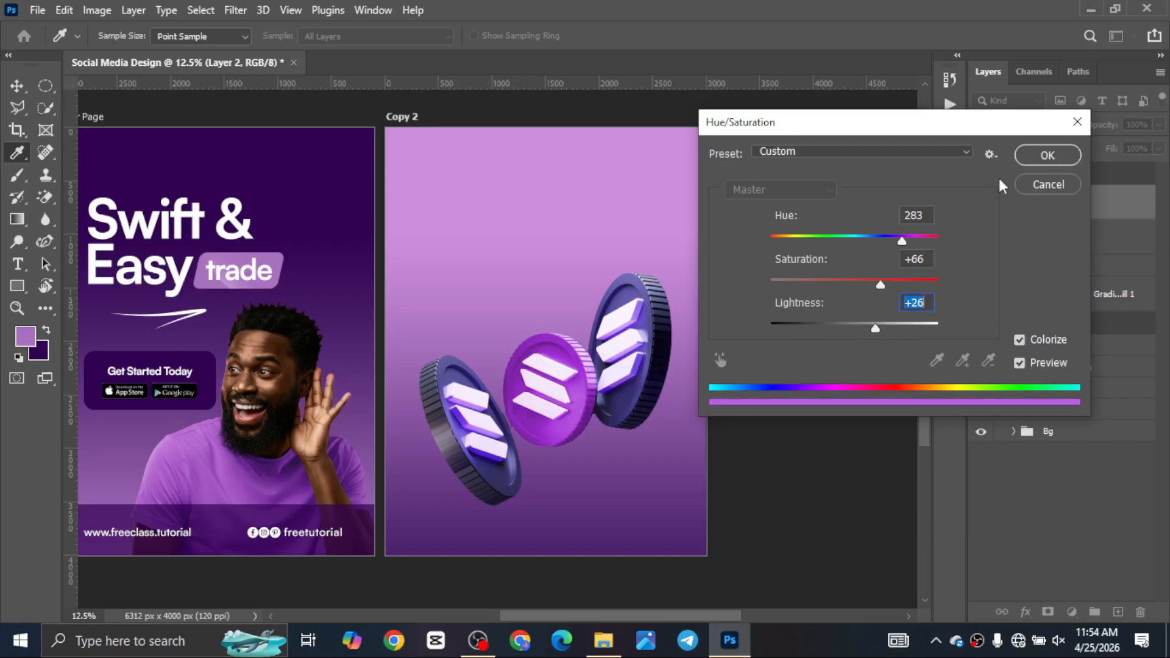
{"action": "left_click", "coordinate": [1047, 154]}
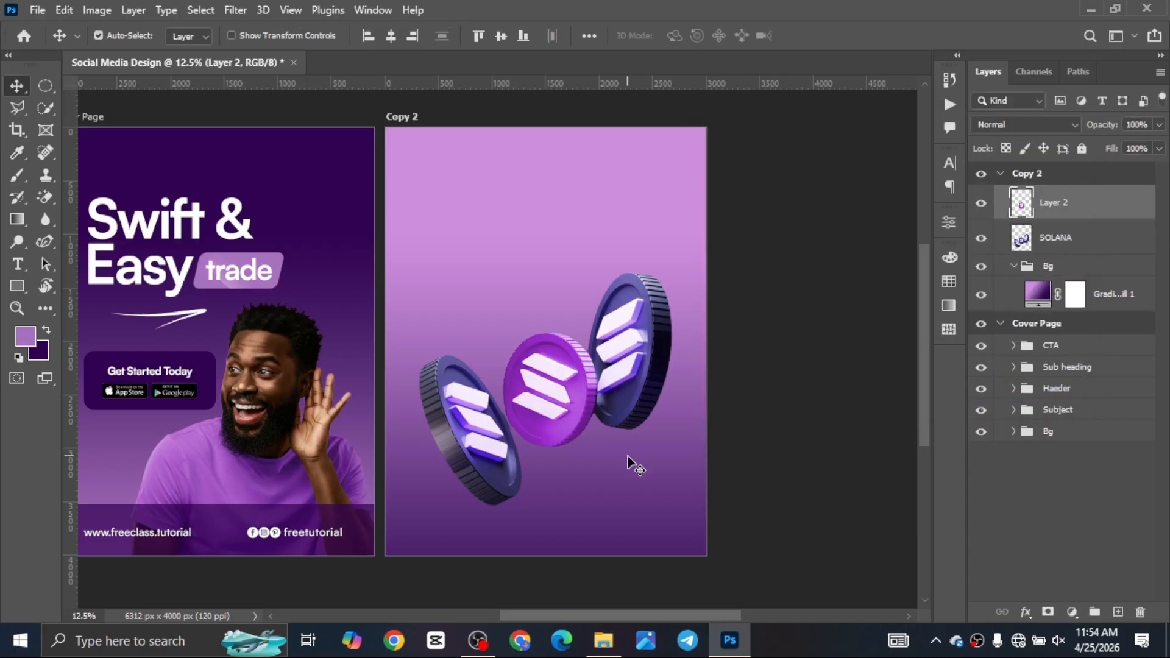
Step: Try to select the left coin on the SOLANA layer with an elliptical marquee, and deselect
{"action": "left_click", "coordinate": [1082, 247]}
{"action": "key", "text": "w"}
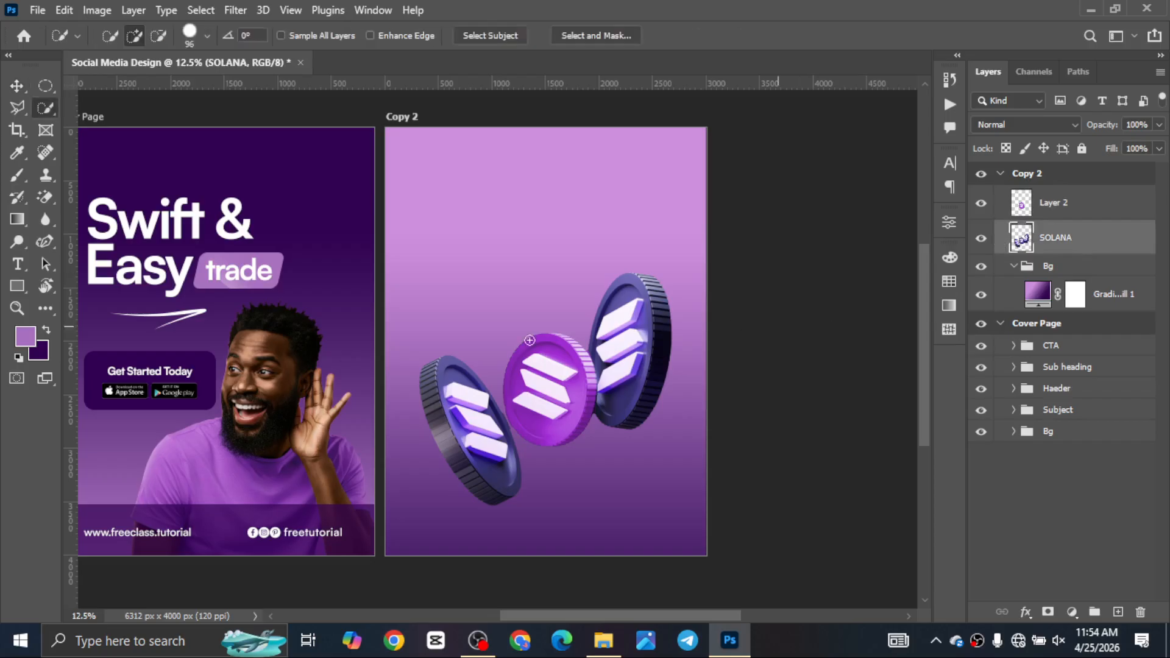
{"action": "left_click", "coordinate": [46, 85]}
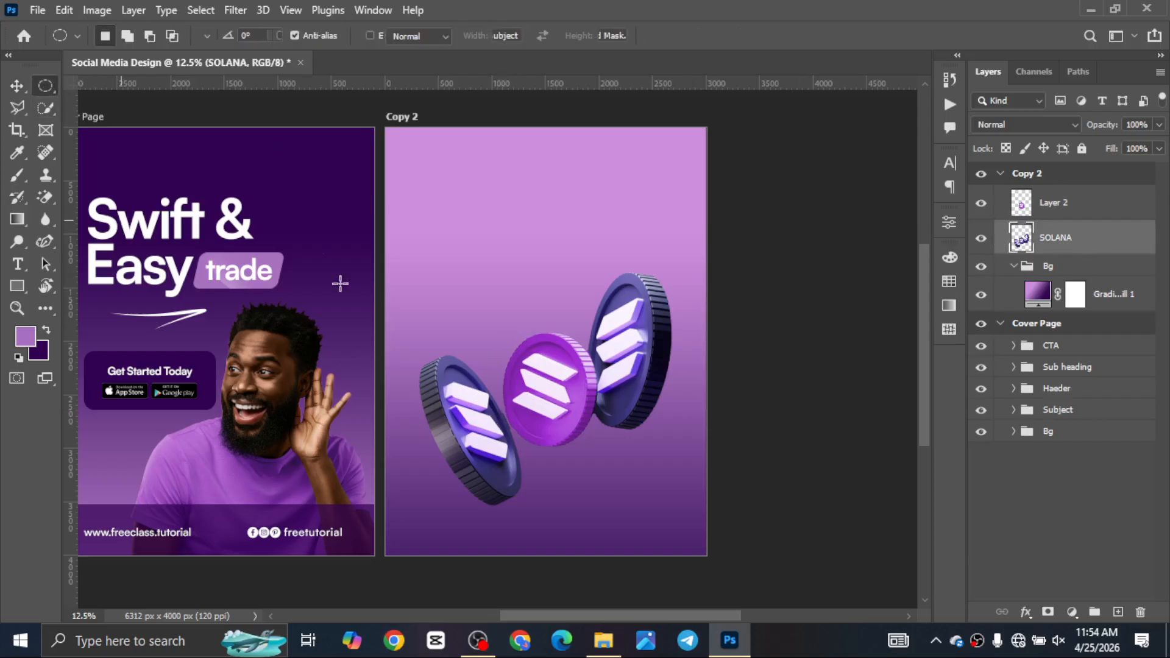
{"action": "left_click_drag", "start_coordinate": [383, 321], "coordinate": [532, 529]}
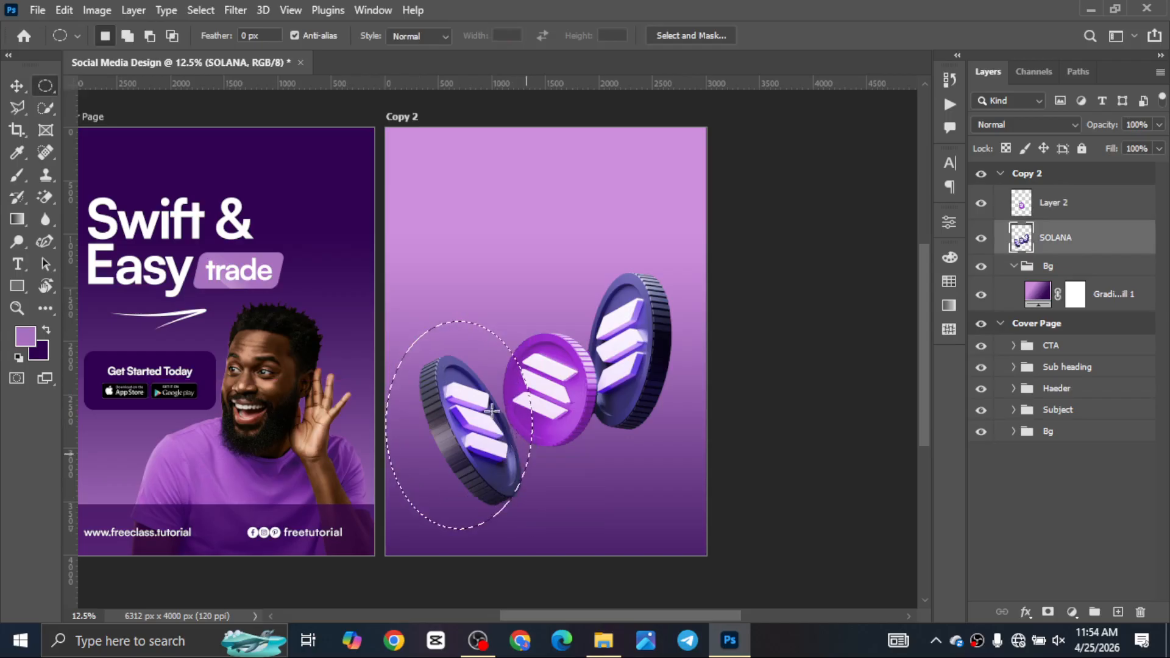
{"action": "left_click_drag", "start_coordinate": [492, 397], "coordinate": [473, 432]}
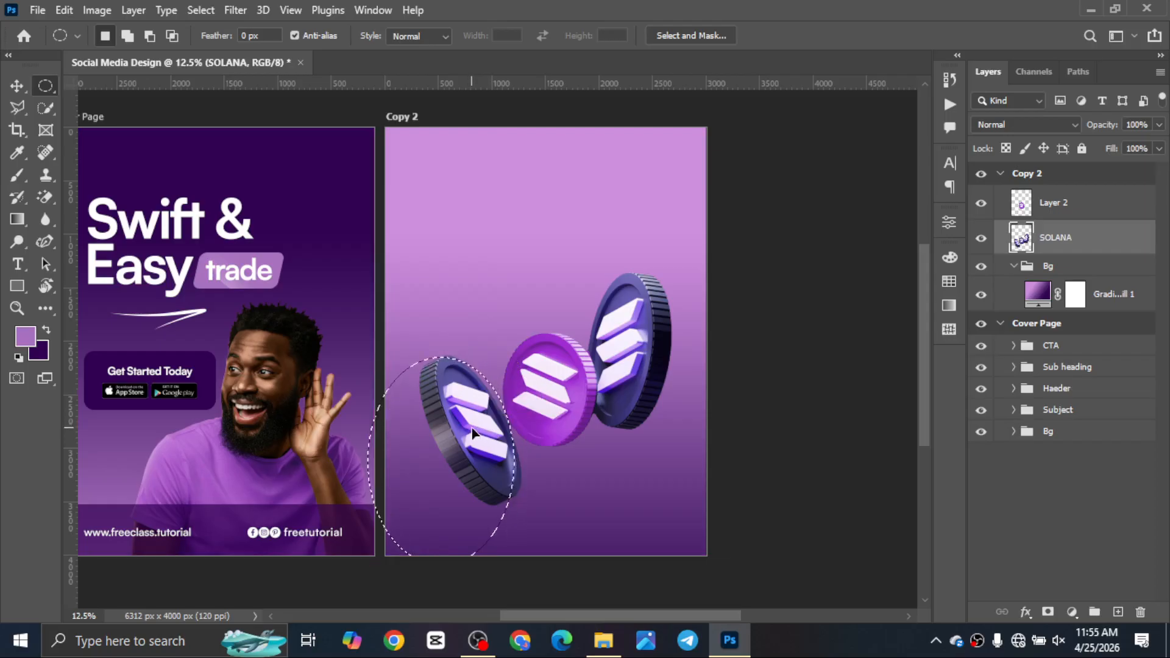
{"action": "key", "text": "ctrl+d"}
Step: Outline the left coin on the SOLANA layer with the Polygonal Lasso and copy it to its own layer
{"action": "left_click", "coordinate": [11, 108]}
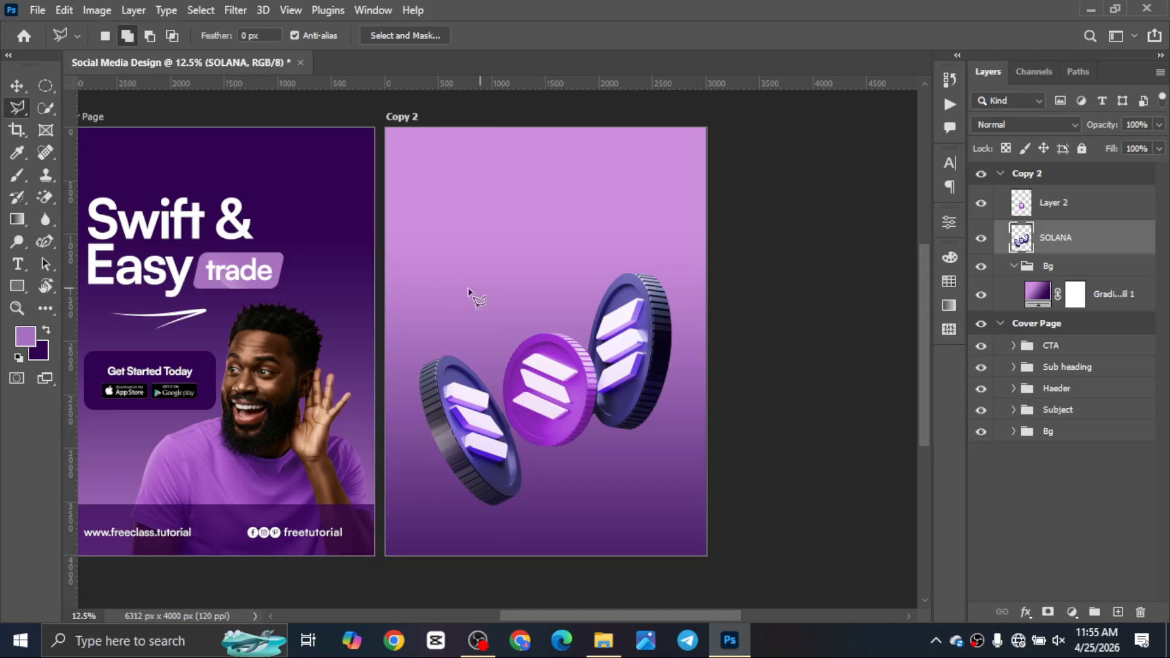
{"action": "left_click", "coordinate": [469, 343]}
{"action": "left_click", "coordinate": [518, 448]}
{"action": "left_click", "coordinate": [534, 515]}
{"action": "left_click", "coordinate": [495, 523]}
{"action": "left_click", "coordinate": [442, 488]}
{"action": "left_click", "coordinate": [418, 401]}
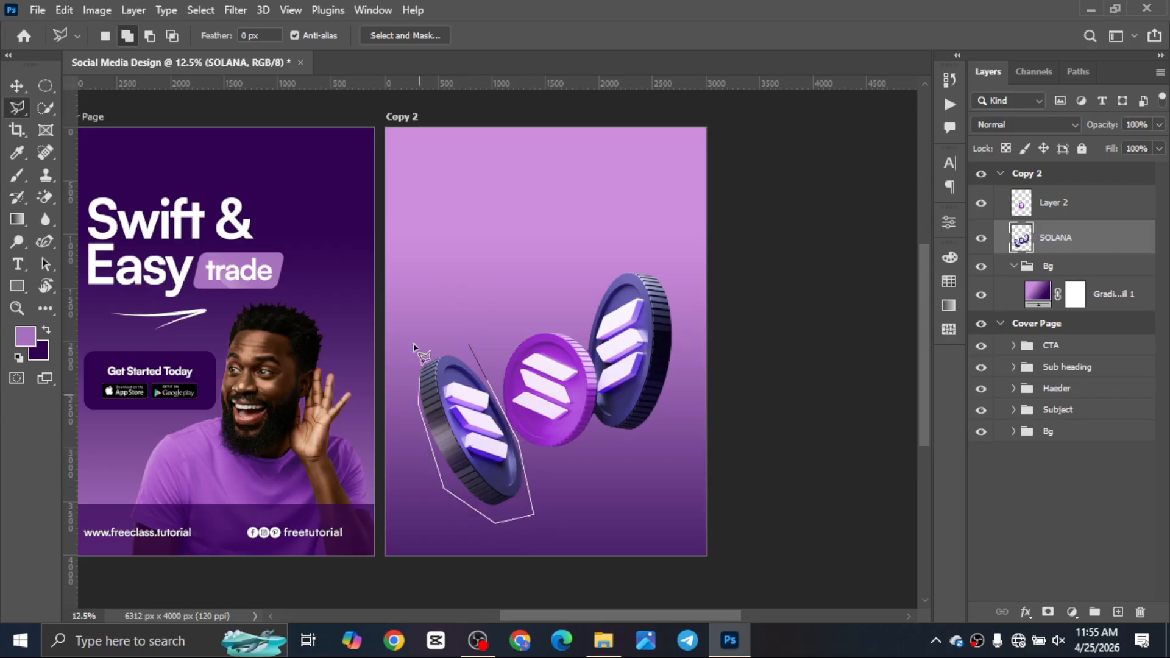
{"action": "left_click", "coordinate": [411, 332]}
{"action": "left_click", "coordinate": [469, 344]}
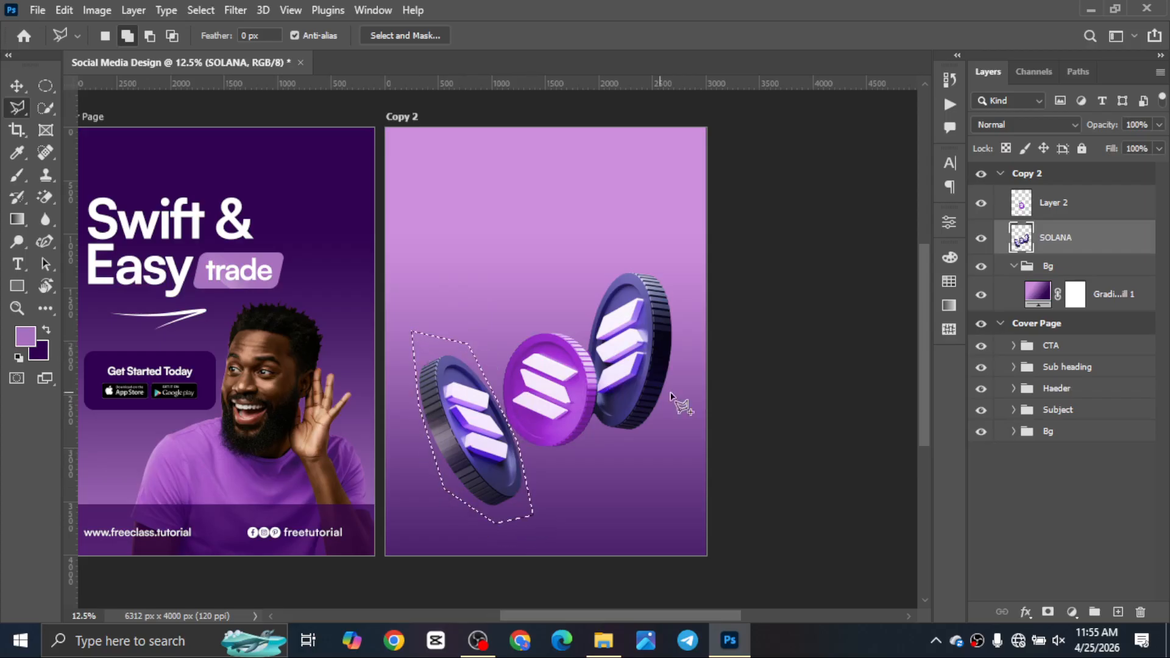
{"action": "key", "text": "ctrl+j"}
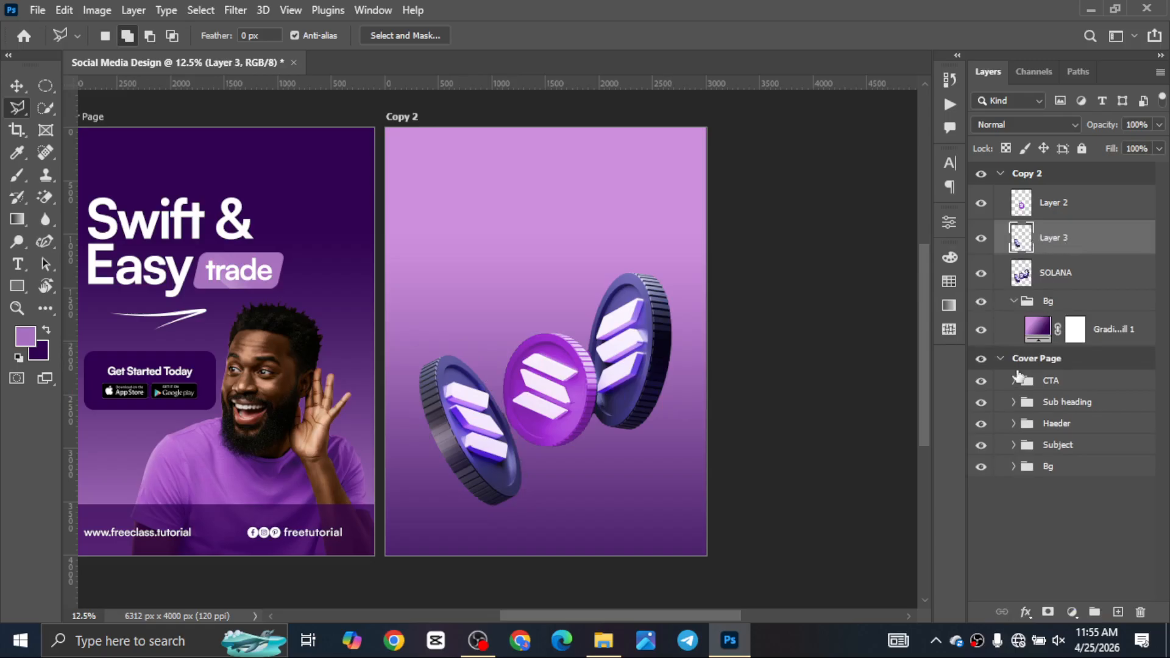
Step: Apply a light orange Color Overlay in Normal blend mode at 100% opacity to the left coin copy
{"action": "left_click", "coordinate": [1027, 612]}
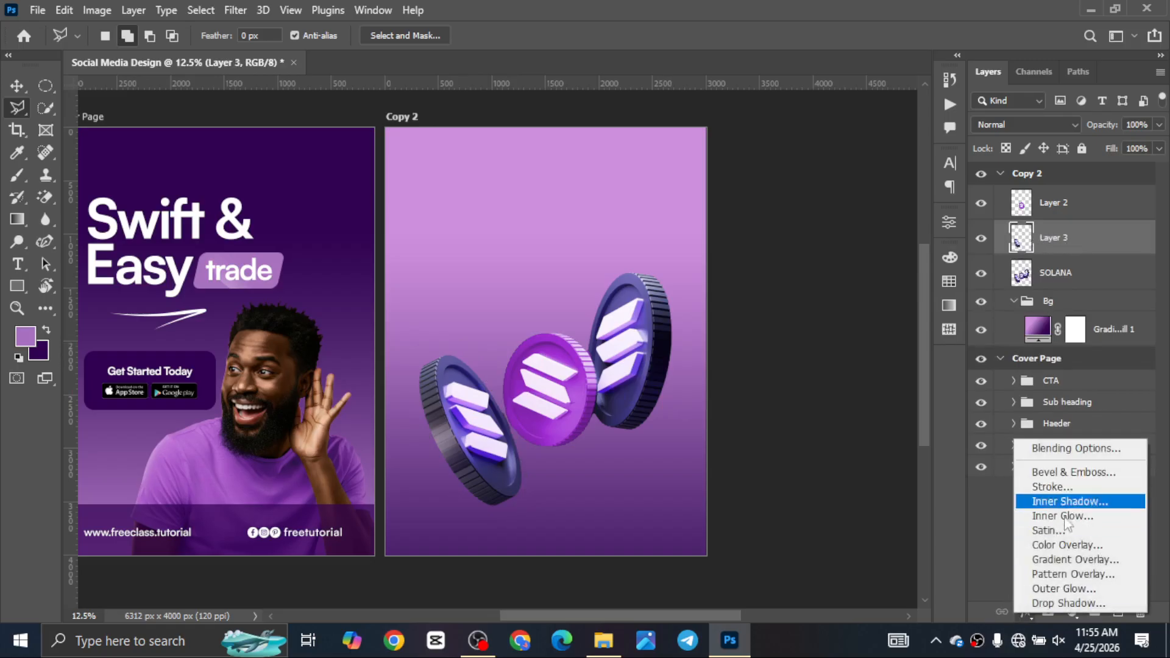
{"action": "left_click", "coordinate": [1065, 544]}
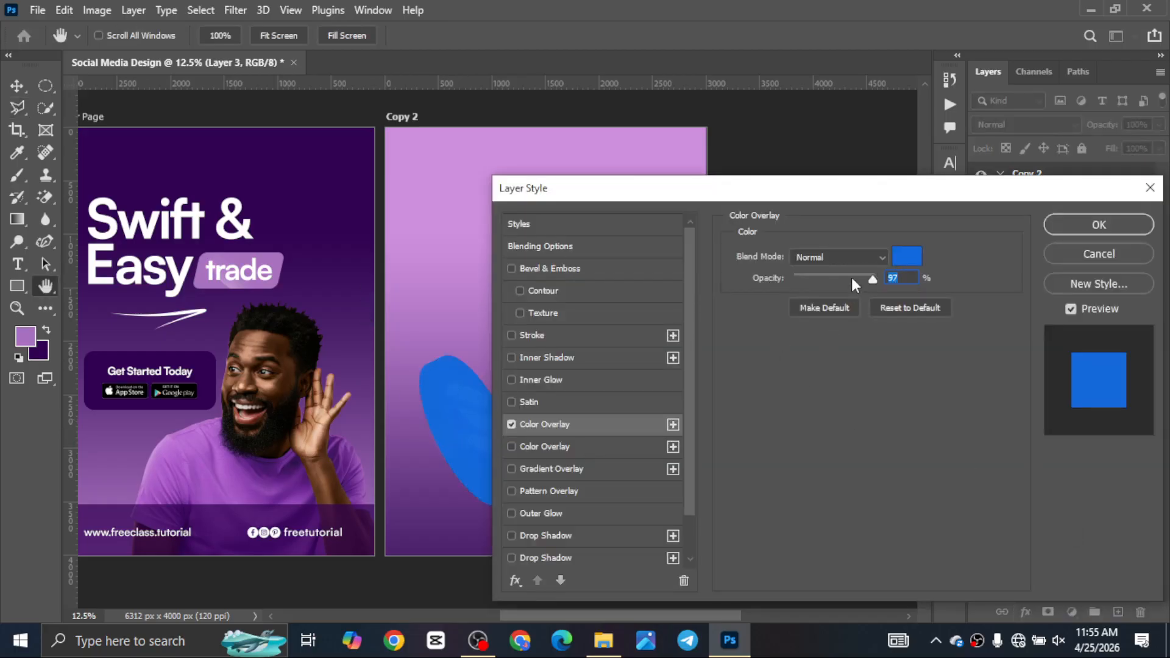
{"action": "left_click", "coordinate": [908, 258]}
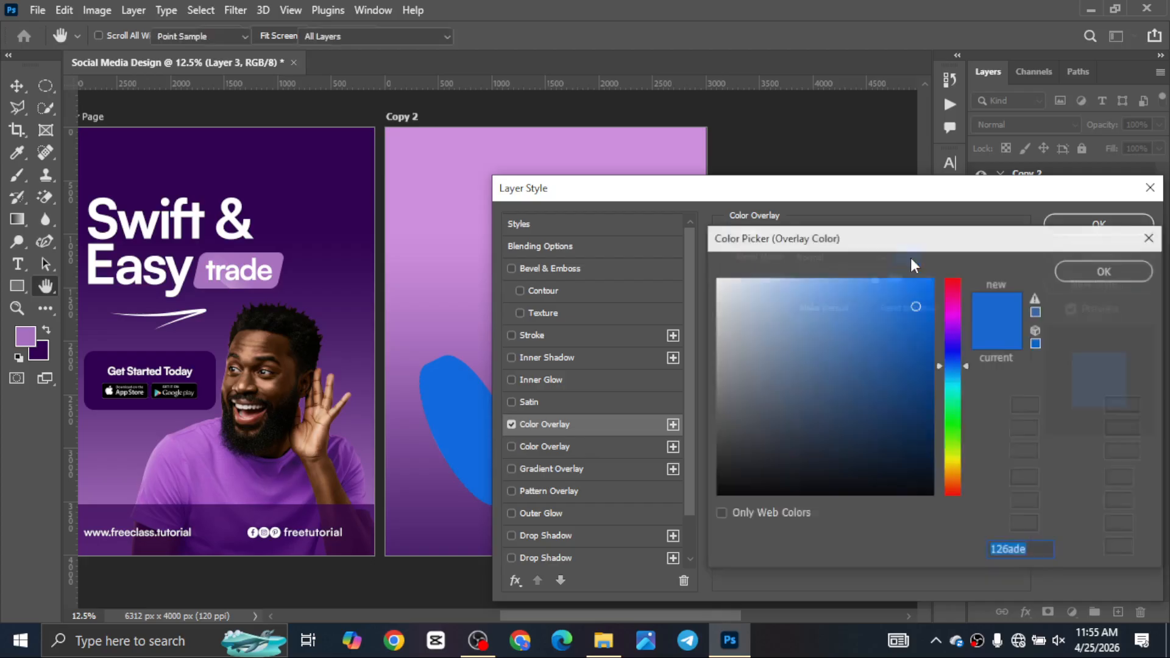
{"action": "left_click", "coordinate": [950, 465]}
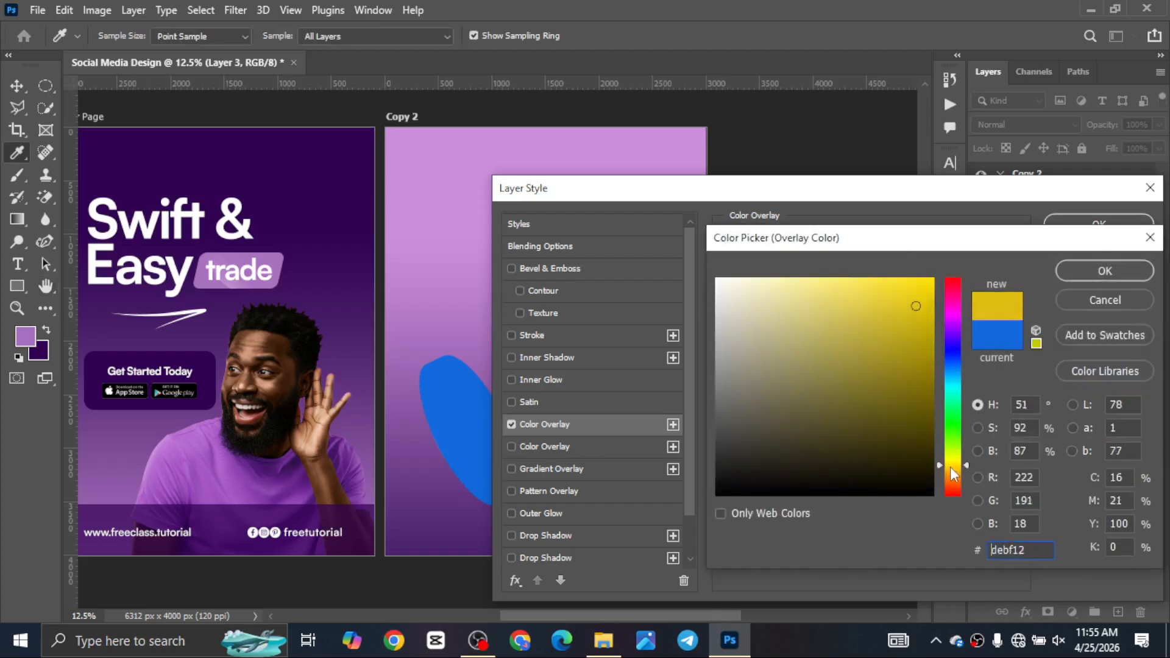
{"action": "left_click_drag", "start_coordinate": [950, 466], "coordinate": [951, 474]}
{"action": "left_click_drag", "start_coordinate": [901, 297], "coordinate": [869, 239]}
{"action": "left_click", "coordinate": [1135, 271]}
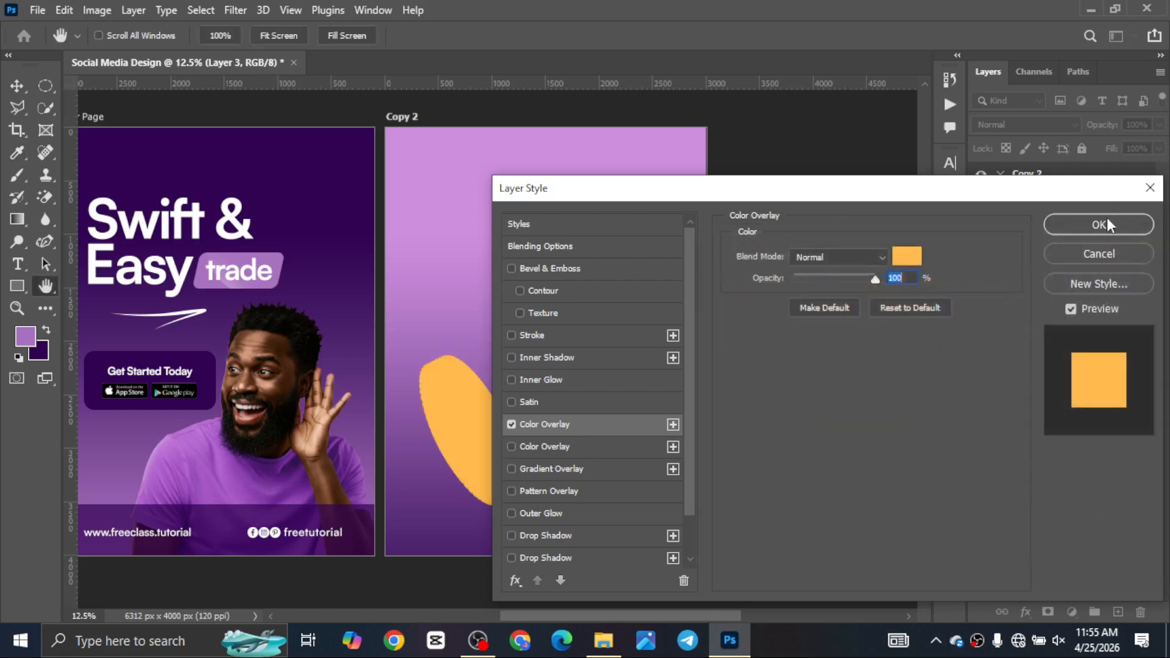
{"action": "left_click", "coordinate": [1106, 218]}
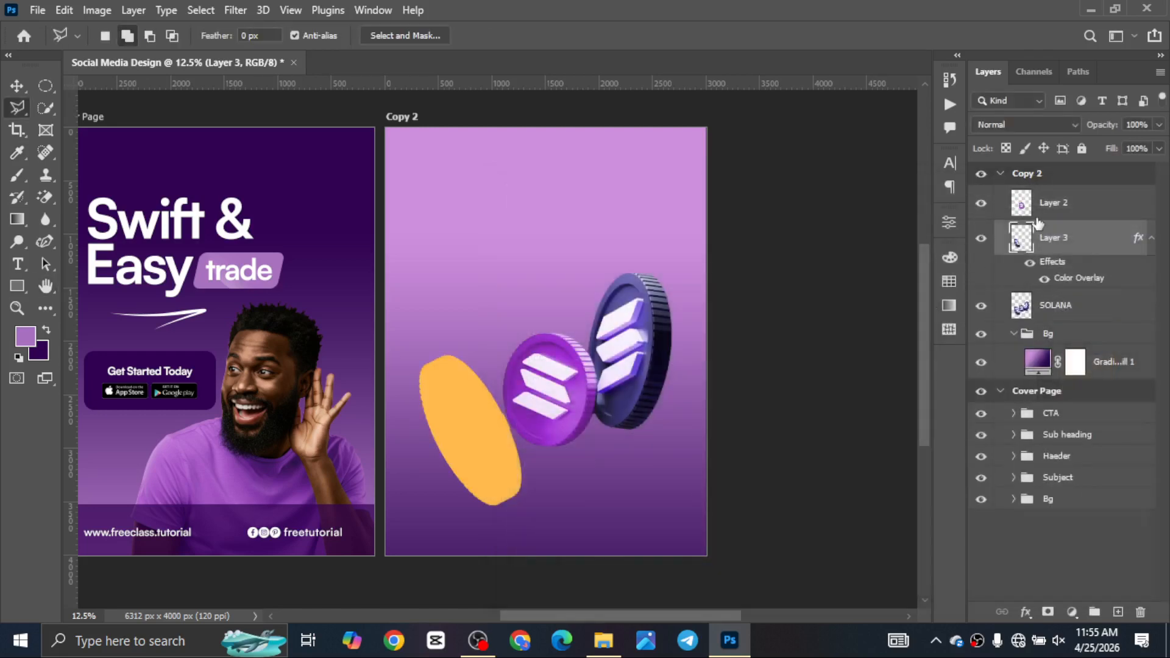
Step: Rasterize the layer style of the left coin copy, Layer 3
{"action": "right_click", "coordinate": [1071, 239]}
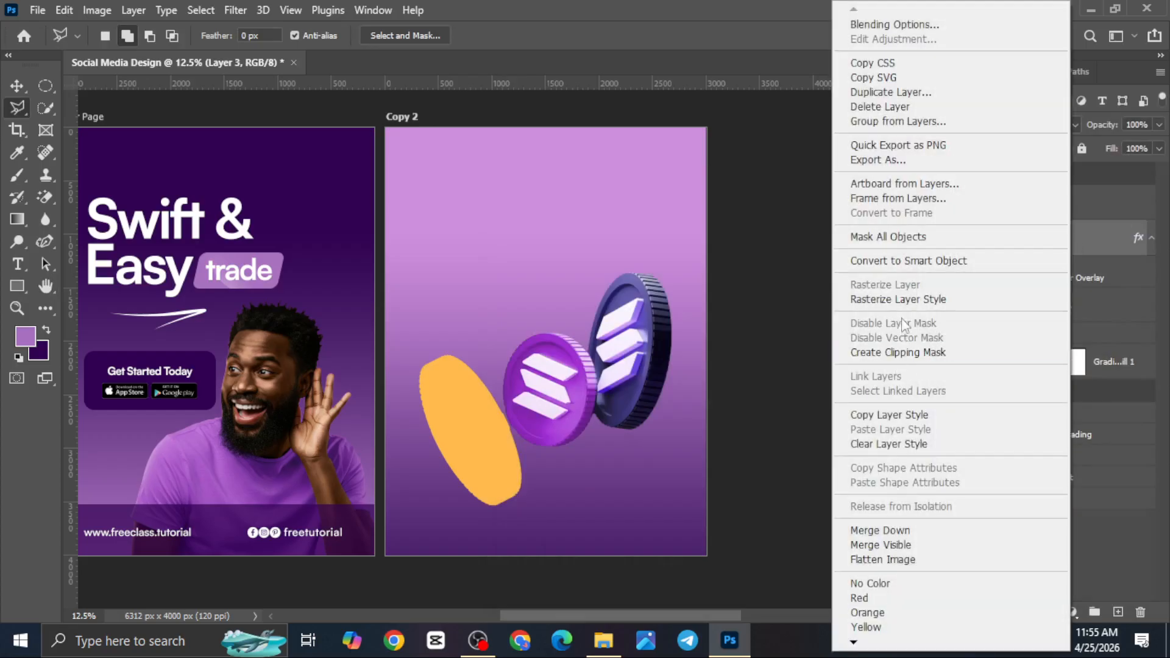
{"action": "left_click", "coordinate": [901, 296]}
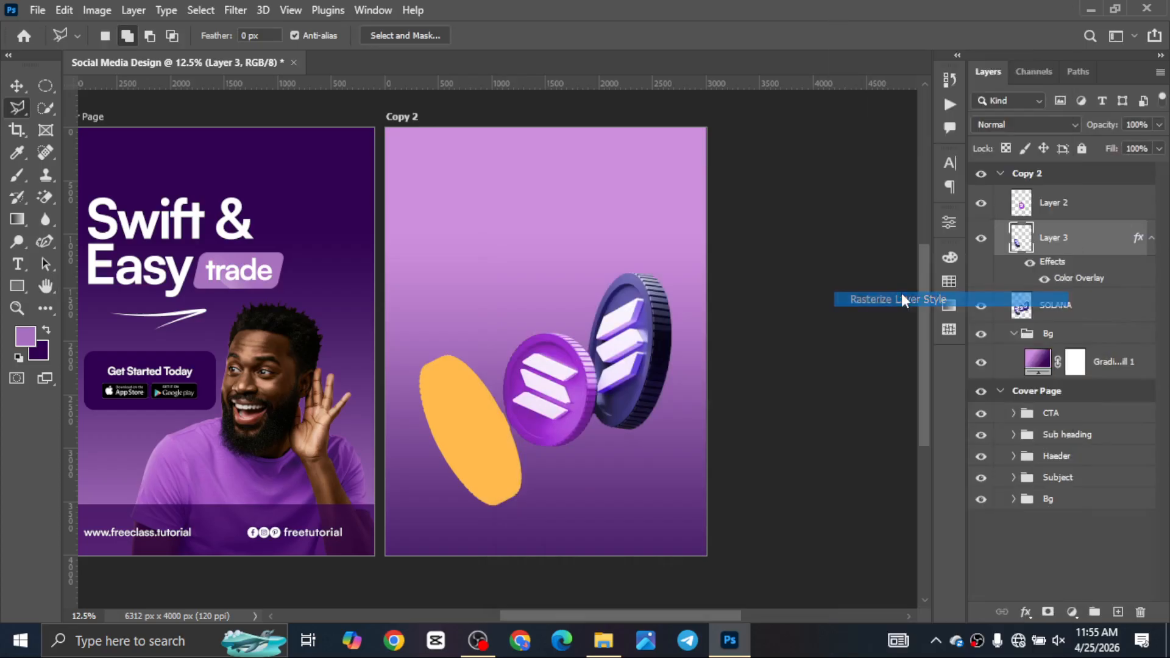
{"action": "key", "text": "ctrl+z"}
{"action": "right_click", "coordinate": [1100, 242]}
{"action": "left_click", "coordinate": [973, 303]}
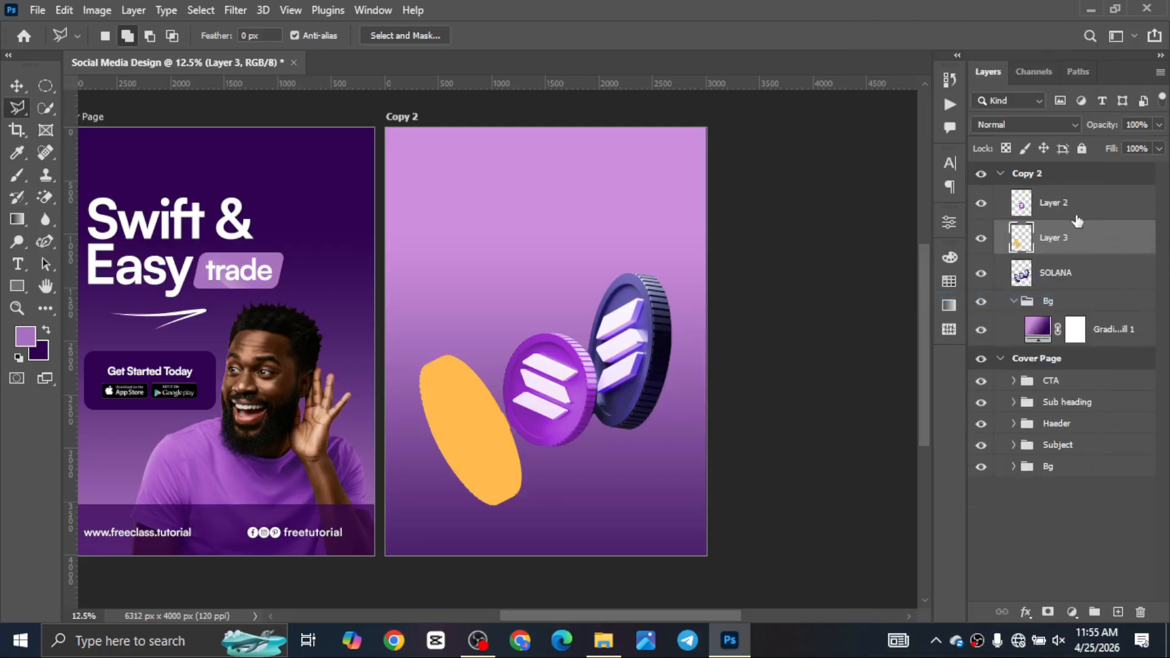
Step: Try Layer 3 at 23% opacity and restore it to 100%
{"action": "key", "text": "2"}
{"action": "key", "text": "3"}
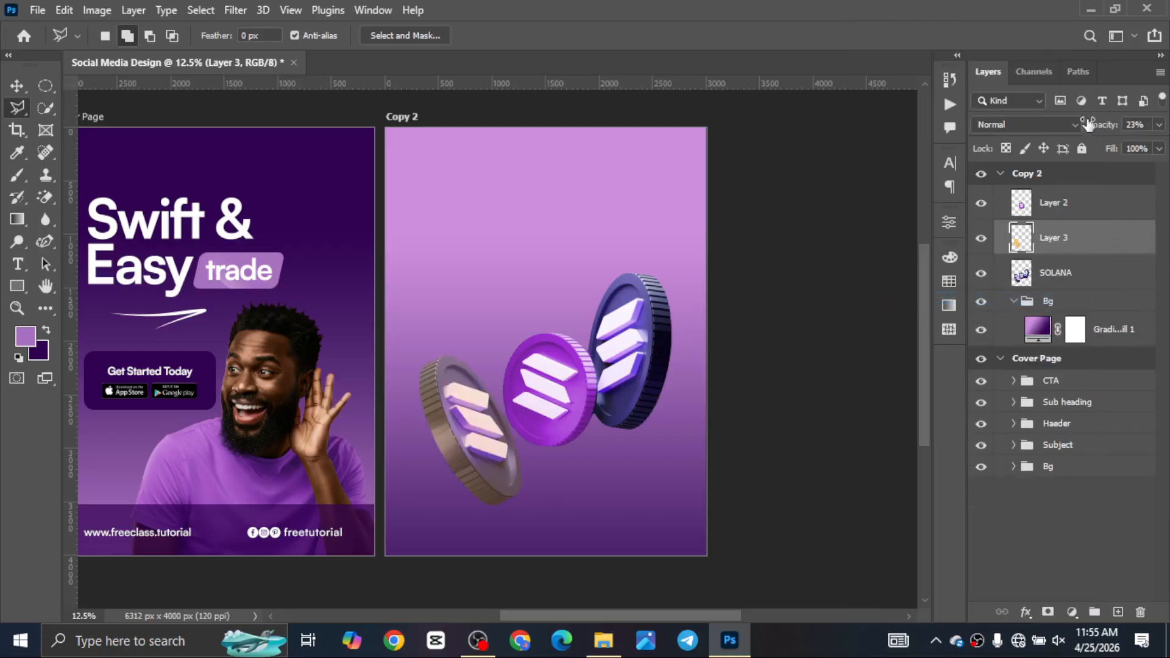
{"action": "left_click", "coordinate": [1123, 124]}
{"action": "type", "text": "100"}
{"action": "key", "text": "Return"}
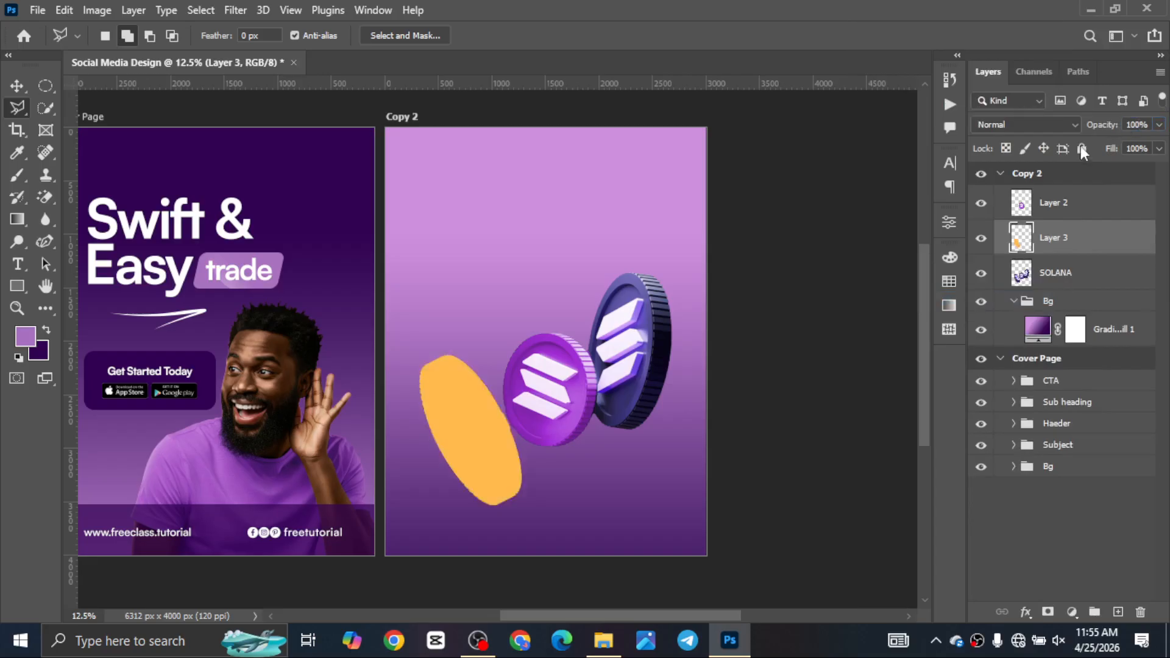
Step: Set the orange Layer 3's blend mode to Color so it tints the left coin, comparing it with Normal
{"action": "left_click", "coordinate": [1012, 119]}
{"action": "left_click", "coordinate": [1022, 120]}
{"action": "left_click", "coordinate": [1022, 121]}
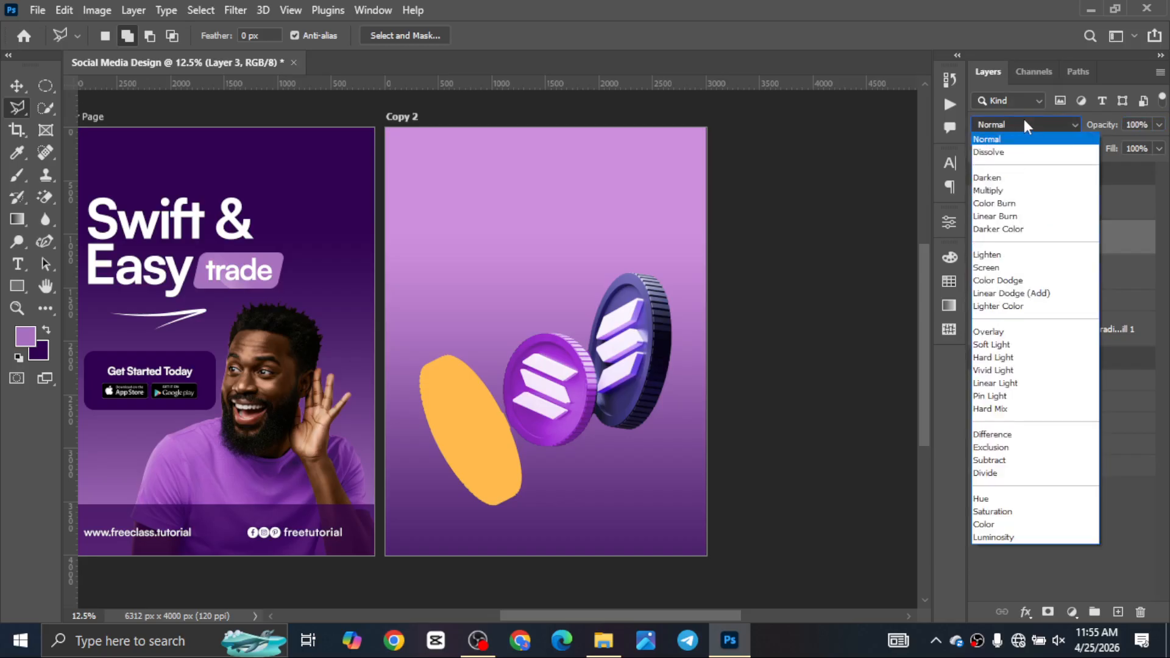
{"action": "left_click", "coordinate": [999, 523]}
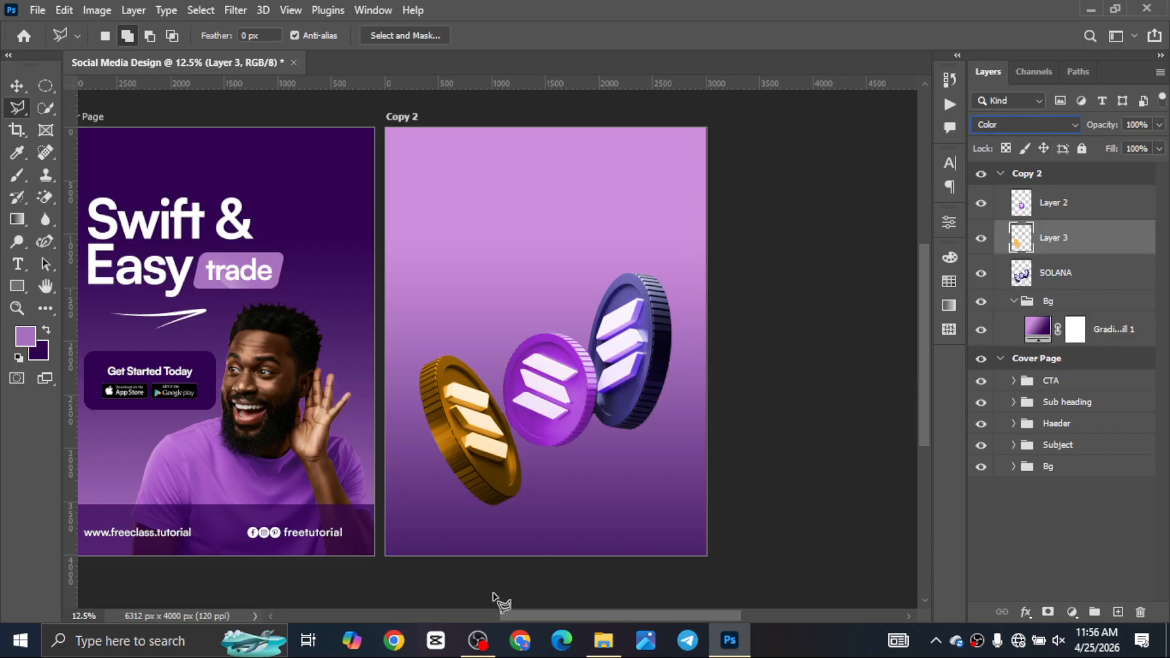
{"action": "left_click", "coordinate": [1020, 126]}
{"action": "left_click", "coordinate": [1003, 137]}
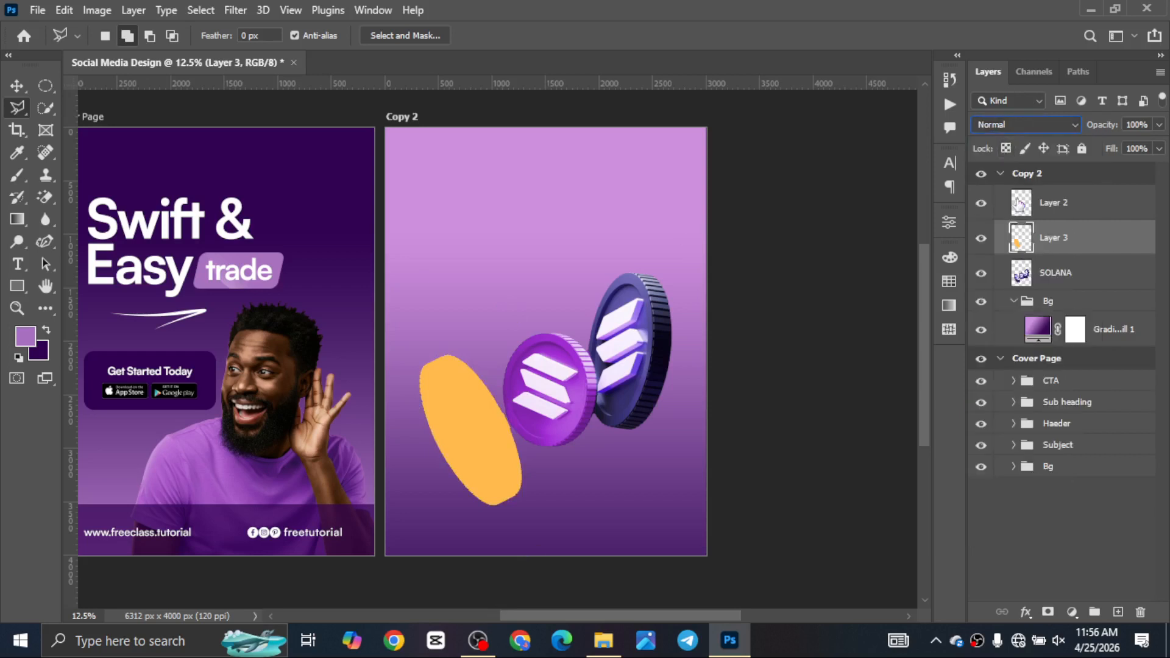
{"action": "left_click", "coordinate": [1021, 129]}
{"action": "left_click", "coordinate": [998, 527]}
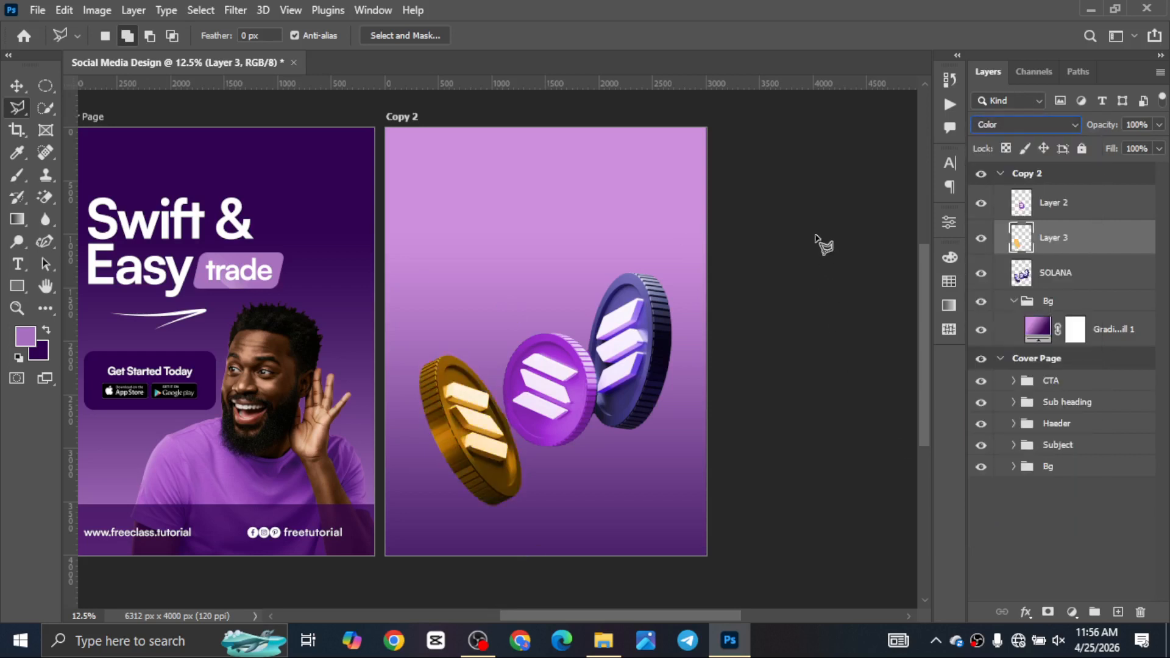
{"action": "left_click", "coordinate": [769, 227]}
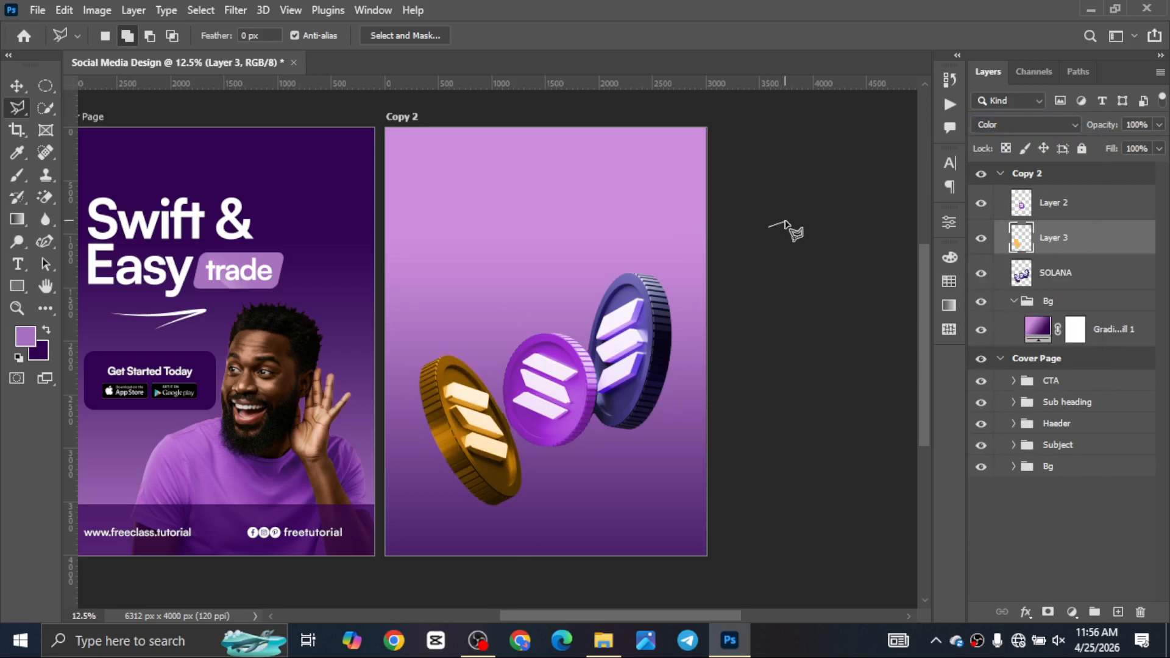